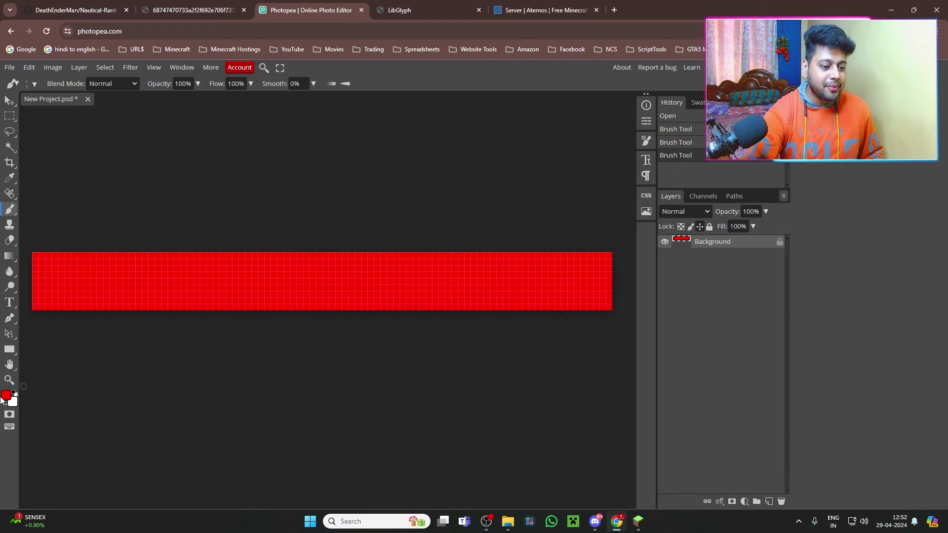
Step: Set the foreground colour to white (ffffff) and brush the letters SA plus freehand strokes across the red banner
{"action": "left_click", "coordinate": [6, 396]}
{"action": "left_click_drag", "start_coordinate": [82, 170], "coordinate": [81, 156]}
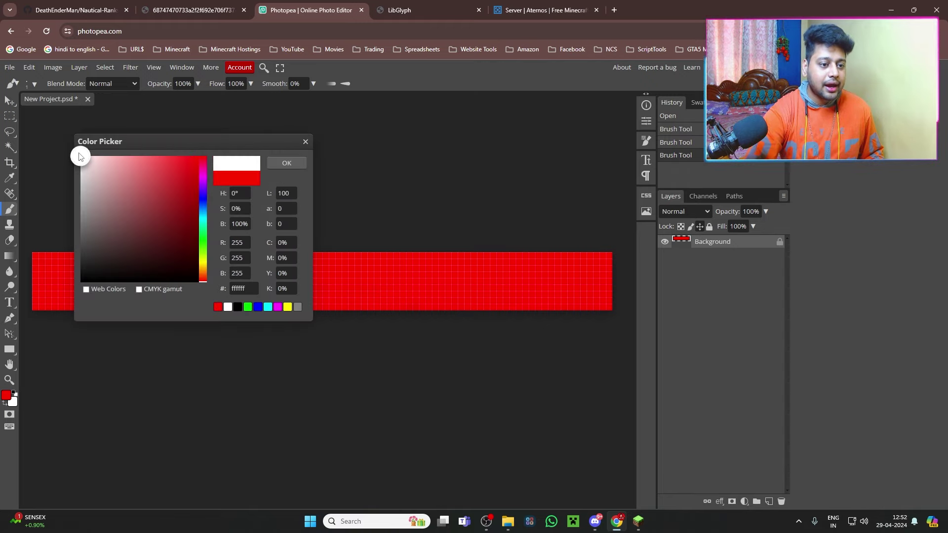
{"action": "left_click", "coordinate": [287, 163]}
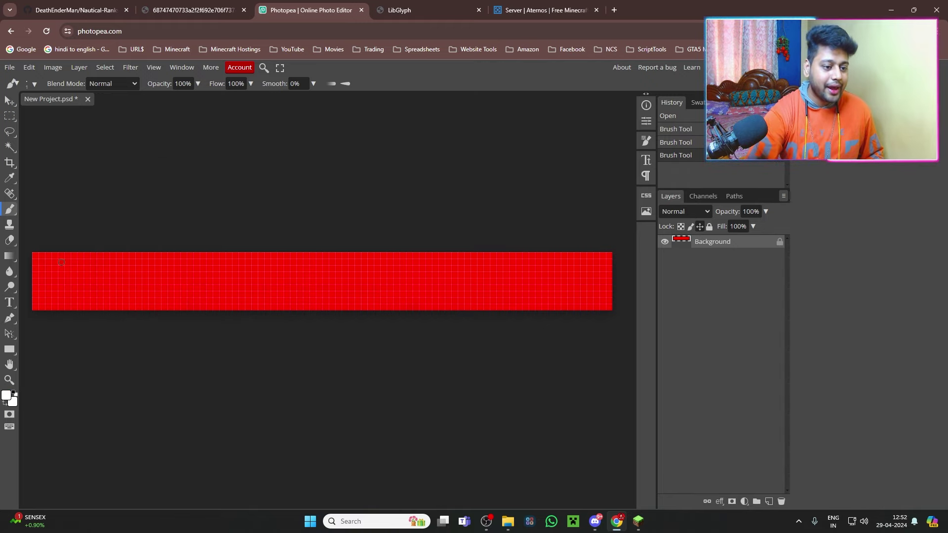
{"action": "mouse_move", "coordinate": [65, 262]}
{"action": "left_mouse_down"}
{"action": "mouse_move", "coordinate": [41, 263]}
{"action": "mouse_move", "coordinate": [43, 283]}
{"action": "mouse_move", "coordinate": [69, 281]}
{"action": "mouse_move", "coordinate": [69, 301]}
{"action": "mouse_move", "coordinate": [54, 302]}
{"action": "mouse_move", "coordinate": [83, 300]}
{"action": "mouse_move", "coordinate": [84, 261]}
{"action": "mouse_move", "coordinate": [105, 261]}
{"action": "mouse_move", "coordinate": [100, 286]}
{"action": "left_mouse_up"}
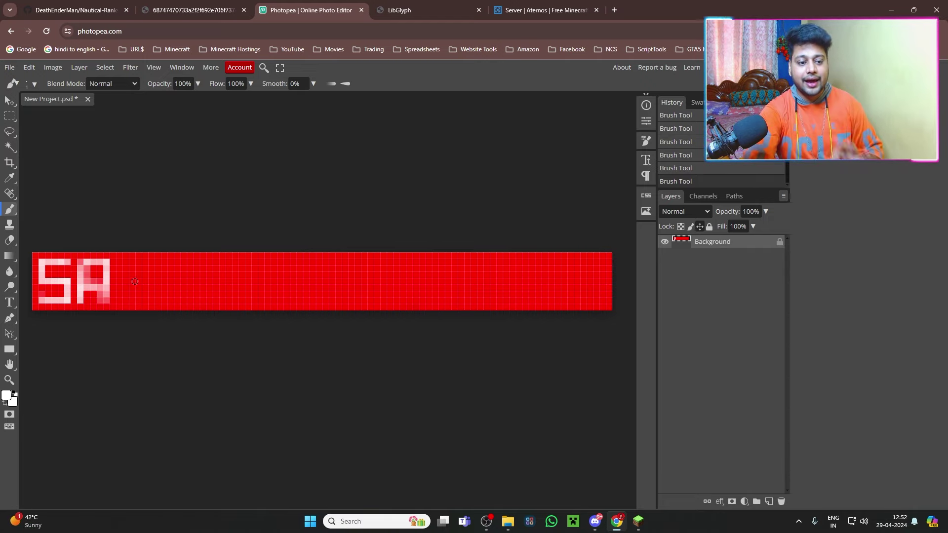
{"action": "mouse_move", "coordinate": [127, 268]}
{"action": "left_mouse_down"}
{"action": "mouse_move", "coordinate": [142, 293]}
{"action": "mouse_move", "coordinate": [203, 307]}
{"action": "left_mouse_up"}
{"action": "left_click_drag", "start_coordinate": [195, 270], "coordinate": [255, 307]}
{"action": "left_click_drag", "start_coordinate": [319, 287], "coordinate": [397, 254]}
{"action": "left_click_drag", "start_coordinate": [440, 254], "coordinate": [540, 284]}
{"action": "mouse_move", "coordinate": [63, 267]}
{"action": "left_mouse_down"}
{"action": "mouse_move", "coordinate": [316, 289]}
{"action": "mouse_move", "coordinate": [509, 282]}
{"action": "mouse_move", "coordinate": [519, 255]}
{"action": "left_mouse_up"}
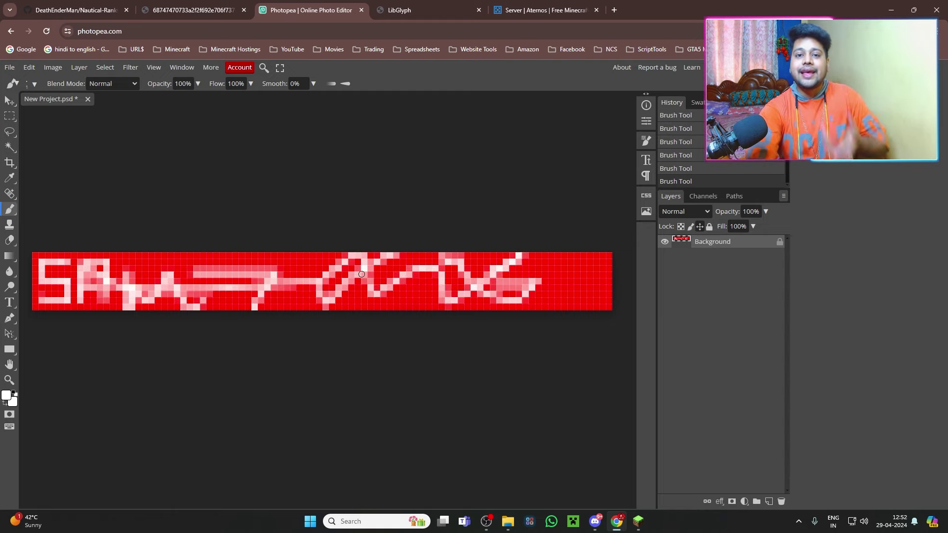
Step: Check the PNG export settings for the 90 × 9 px banner and leave without saving the image
{"action": "left_click", "coordinate": [6, 68]}
{"action": "mouse_move", "coordinate": [58, 215]}
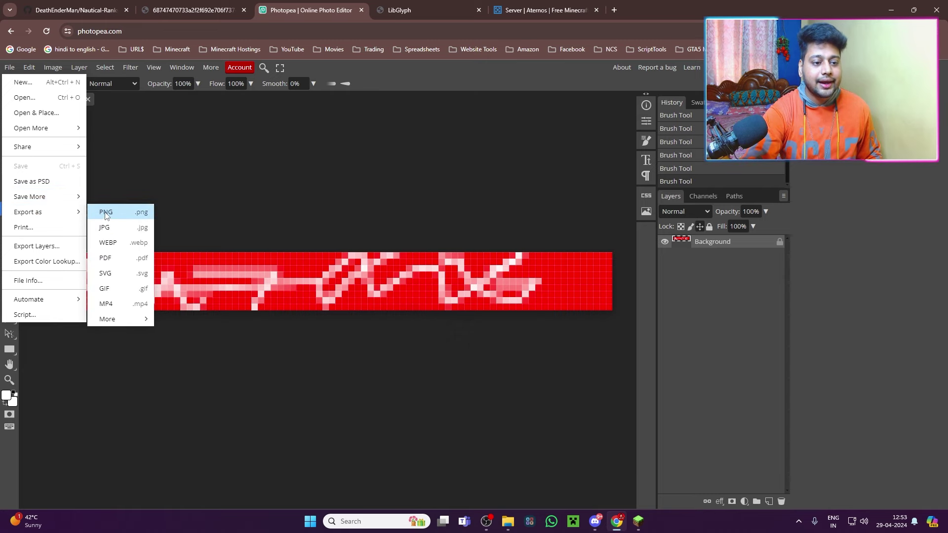
{"action": "left_click", "coordinate": [106, 212]}
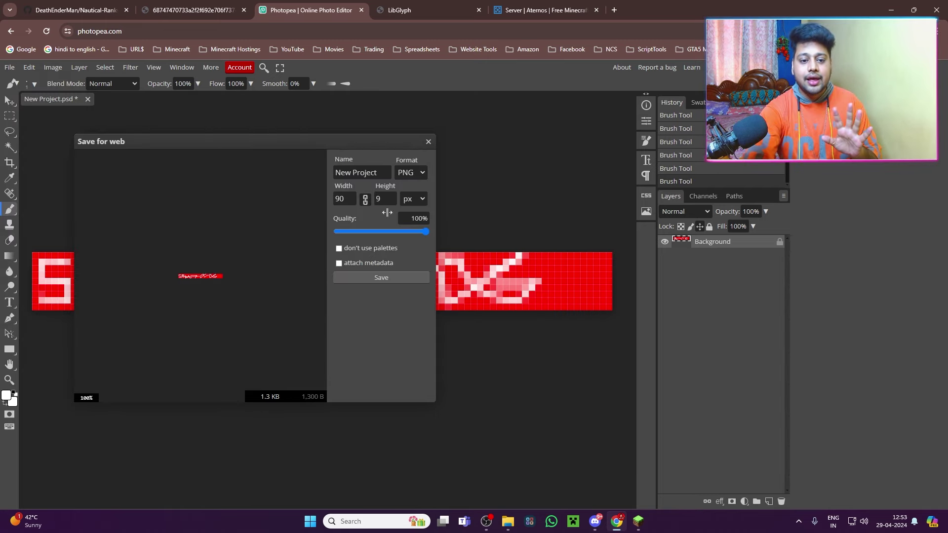
{"action": "left_click", "coordinate": [389, 203]}
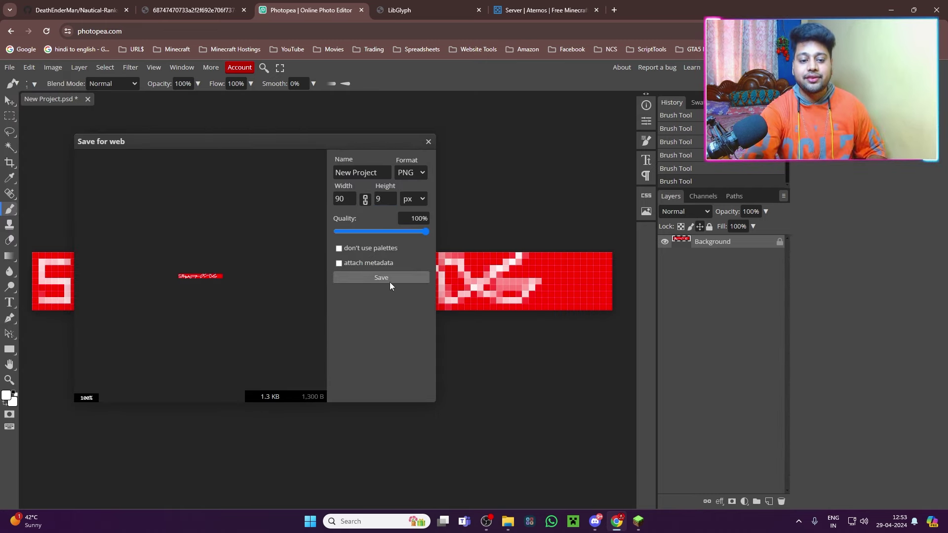
{"action": "left_click", "coordinate": [428, 142]}
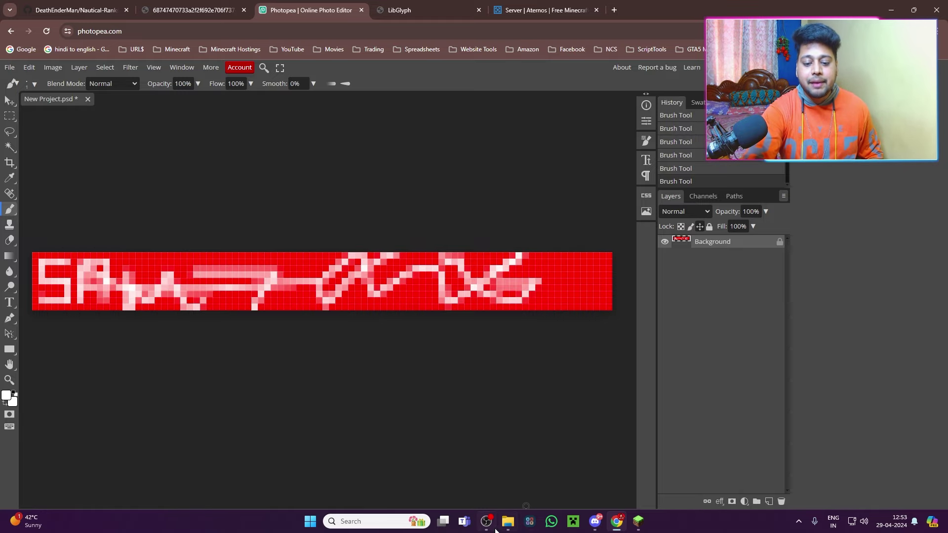
Step: Switch to File Explorer and view the sgytbyrg, kingbyrg and nitrobyrg rank images from the Downloads folder up close
{"action": "left_click", "coordinate": [508, 521]}
{"action": "double_click", "coordinate": [236, 129]}
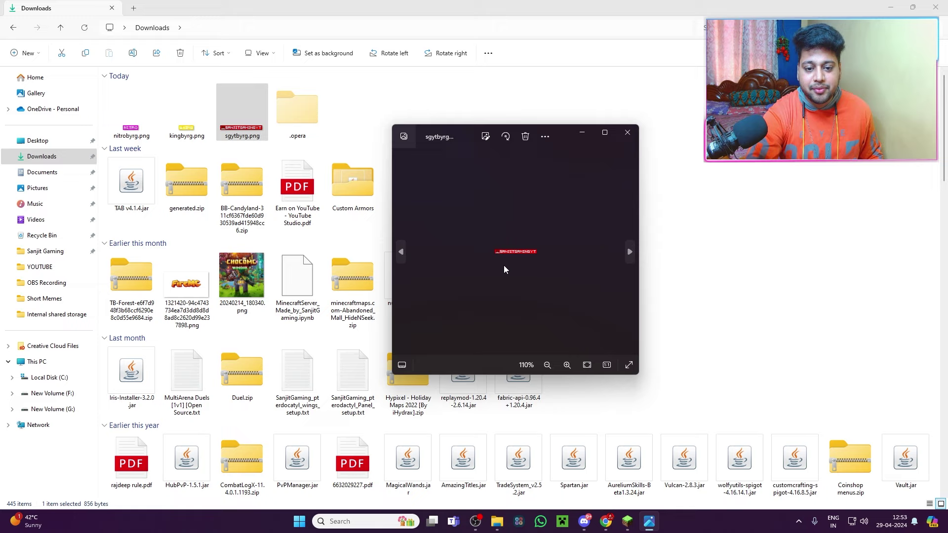
{"action": "scroll", "coordinate": [504, 265], "scroll_direction": "up", "scroll_amount": 8}
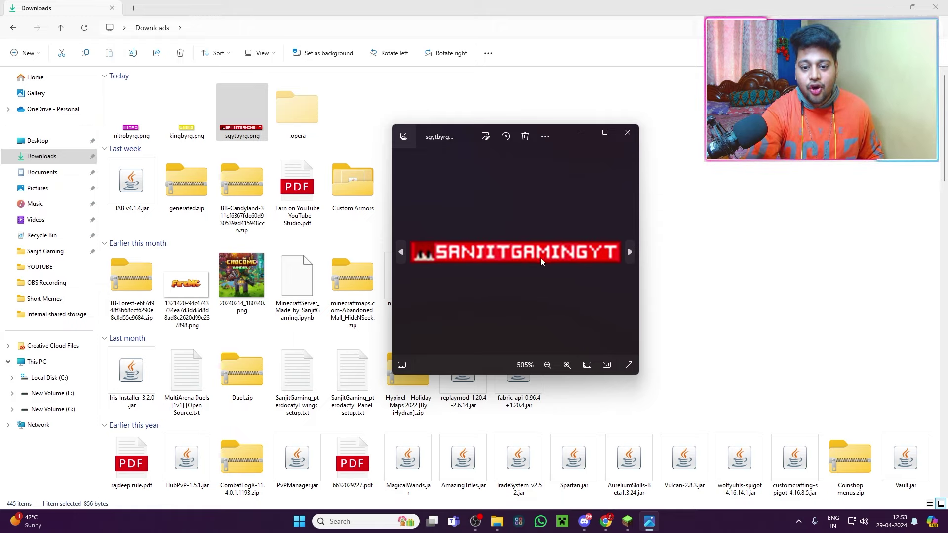
{"action": "left_click", "coordinate": [404, 250]}
{"action": "scroll", "coordinate": [516, 272], "scroll_direction": "up", "scroll_amount": 5}
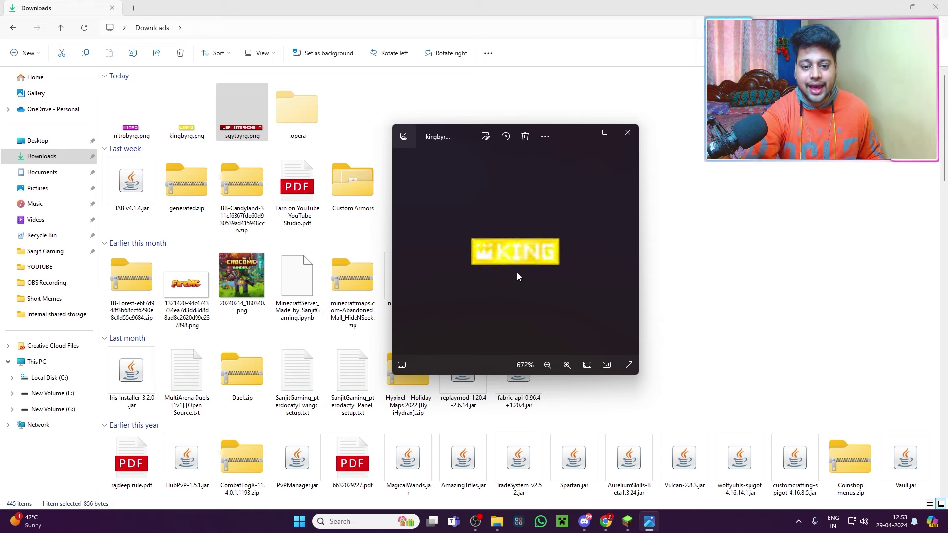
{"action": "scroll", "coordinate": [517, 272], "scroll_direction": "up", "scroll_amount": 3}
{"action": "left_click", "coordinate": [402, 253]}
{"action": "scroll", "coordinate": [470, 268], "scroll_direction": "up", "scroll_amount": 6}
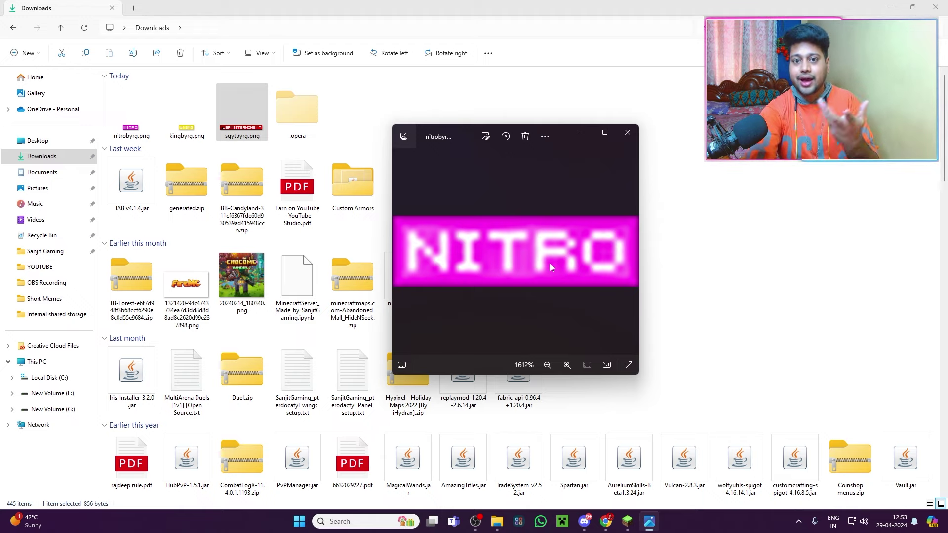
{"action": "left_click", "coordinate": [628, 132]}
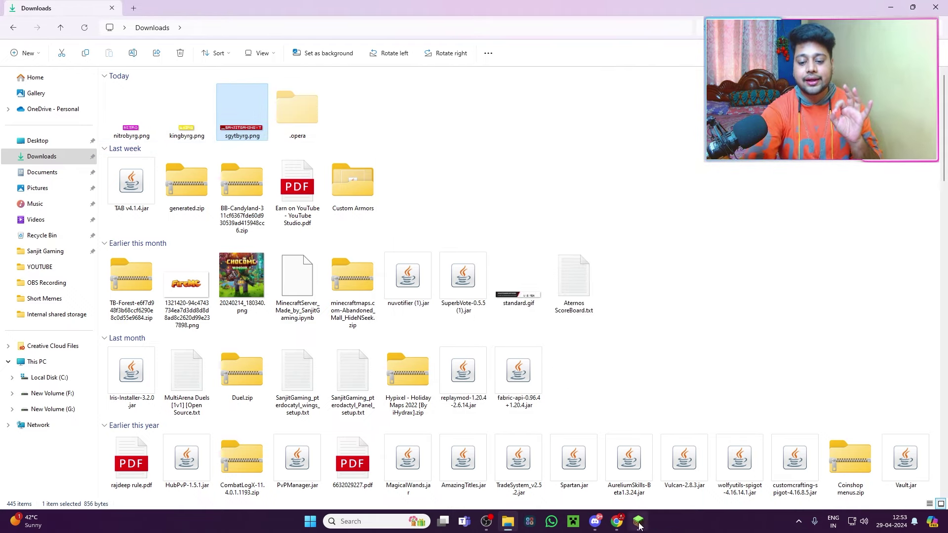
Step: Switch back to the browser, close the Photopea project without saving, and close the page showing the rank preview image
{"action": "left_click", "coordinate": [617, 522]}
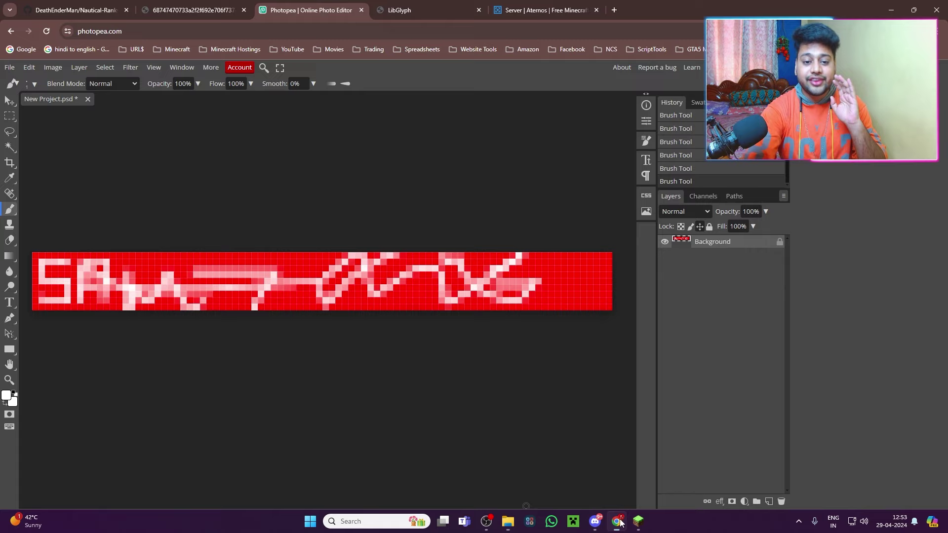
{"action": "left_click", "coordinate": [88, 101]}
{"action": "left_click", "coordinate": [514, 103]}
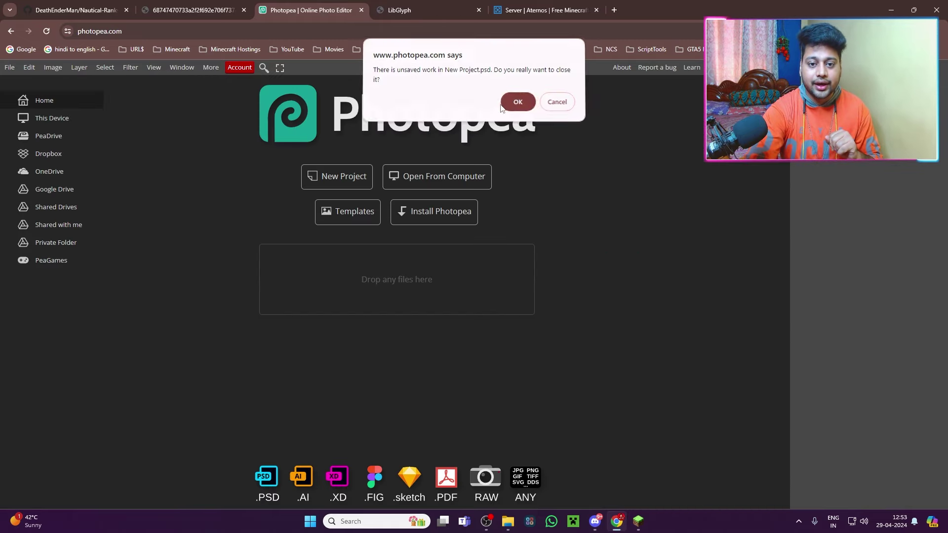
{"action": "left_click", "coordinate": [229, 10]}
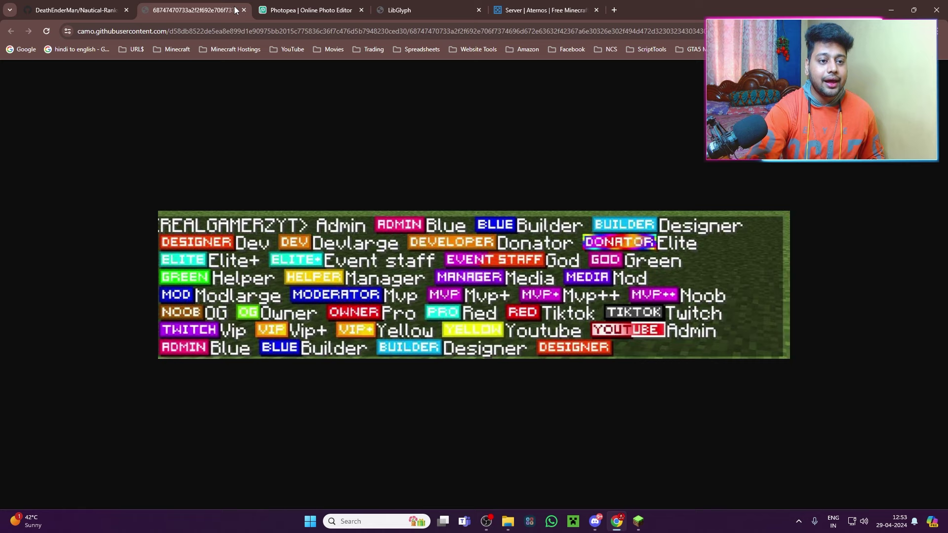
{"action": "left_click", "coordinate": [244, 10]}
Step: Open the Nautical Ranks V2 release on GitHub and download its BEDROCK.mcpack and JAVA.zip assets to the Downloads folder
{"action": "scroll", "coordinate": [372, 306], "scroll_direction": "up", "scroll_amount": 5}
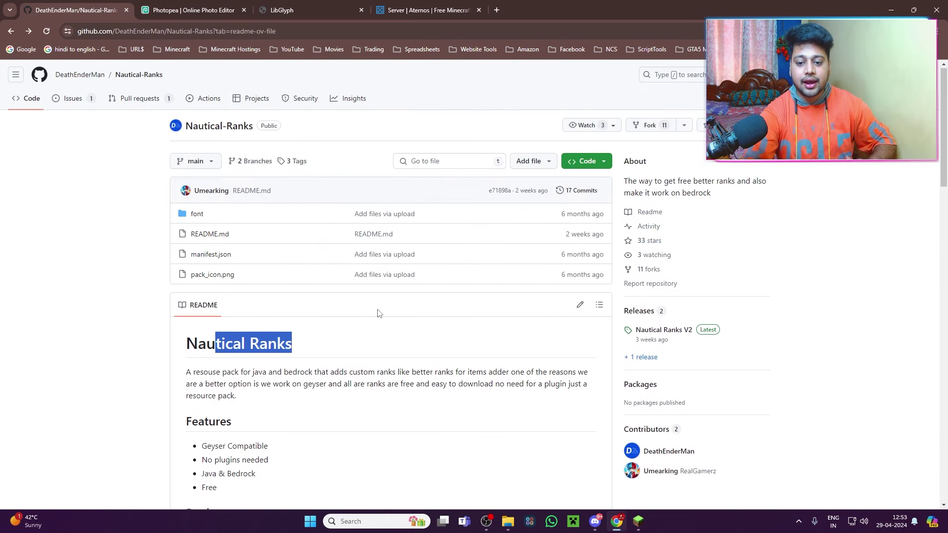
{"action": "scroll", "coordinate": [377, 313], "scroll_direction": "down", "scroll_amount": 3}
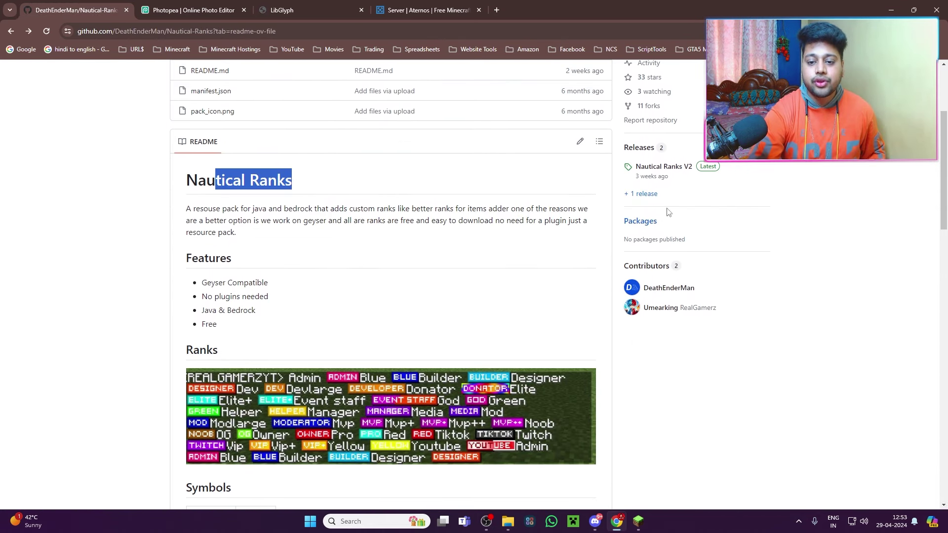
{"action": "left_click", "coordinate": [665, 168]}
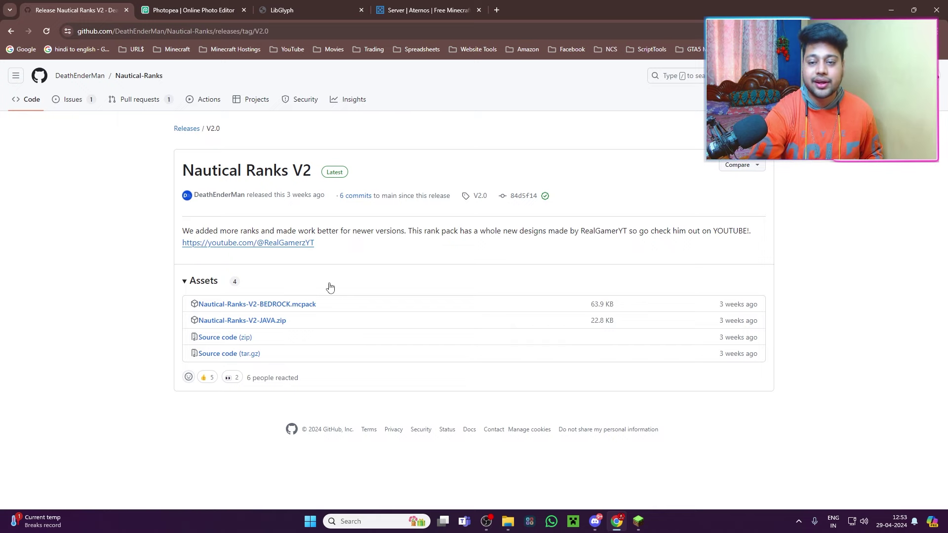
{"action": "left_click", "coordinate": [398, 304]}
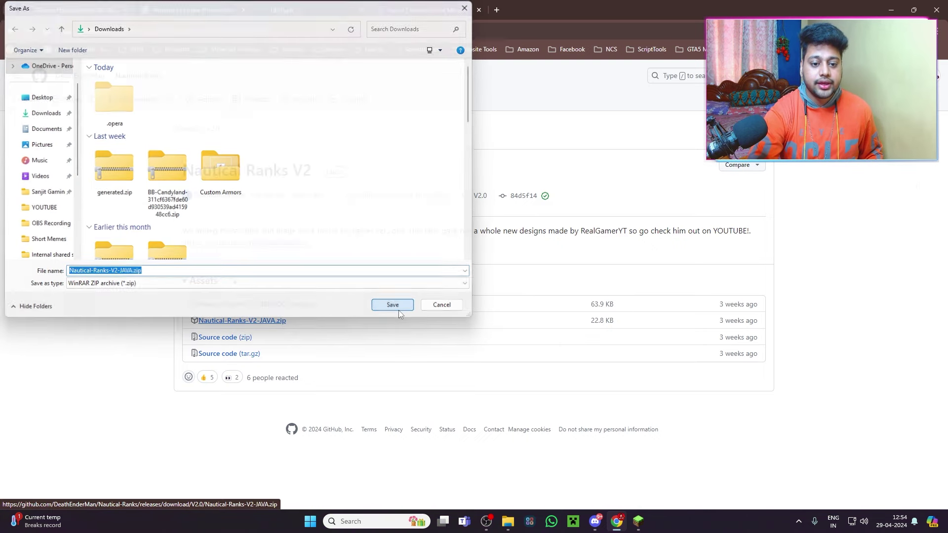
{"action": "left_click", "coordinate": [398, 306]}
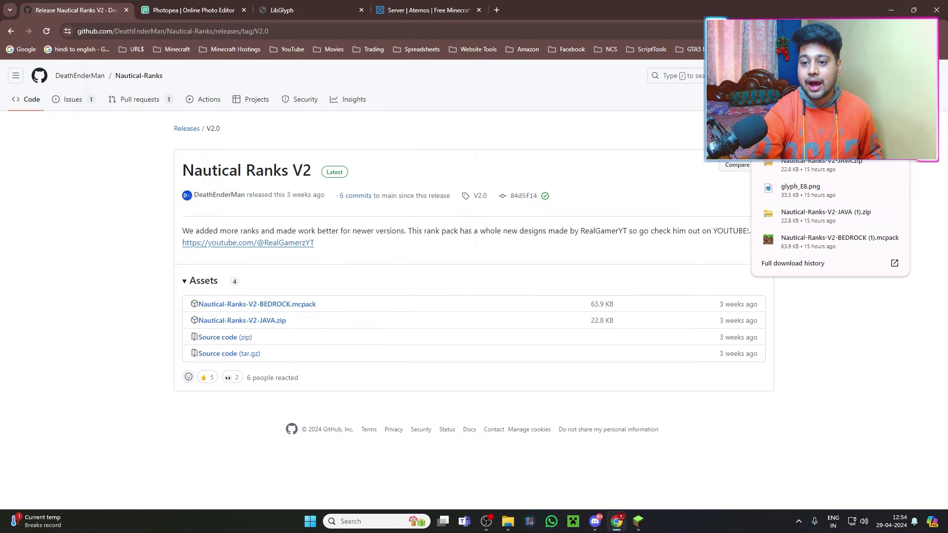
Step: Switch to the Downloads folder in File Explorer and turn on the display of file name extensions
{"action": "left_click", "coordinate": [511, 523]}
{"action": "right_click", "coordinate": [517, 114]}
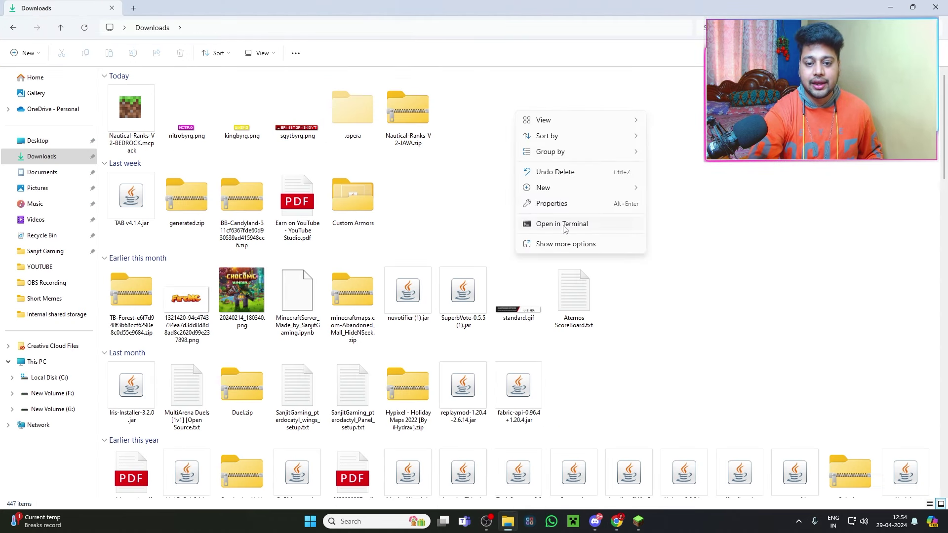
{"action": "left_click", "coordinate": [548, 186]}
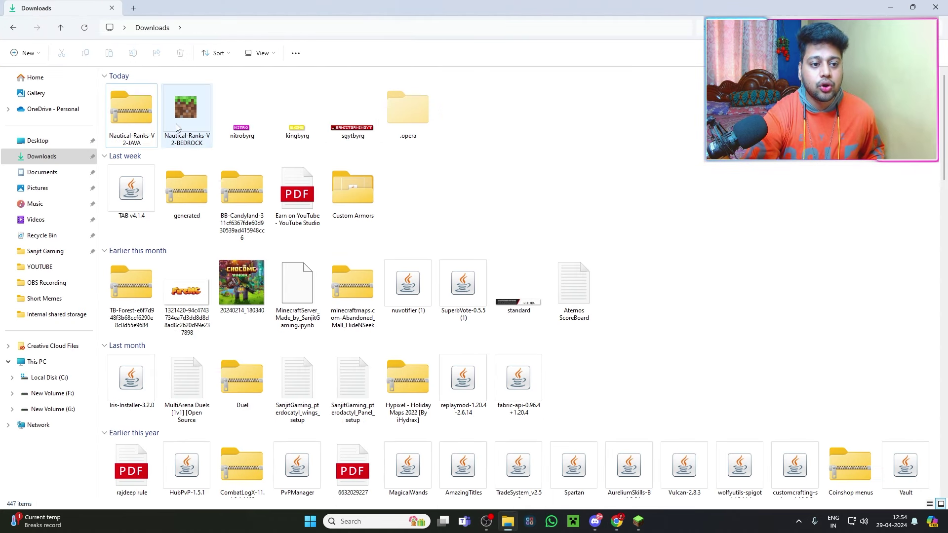
{"action": "left_click", "coordinate": [129, 112]}
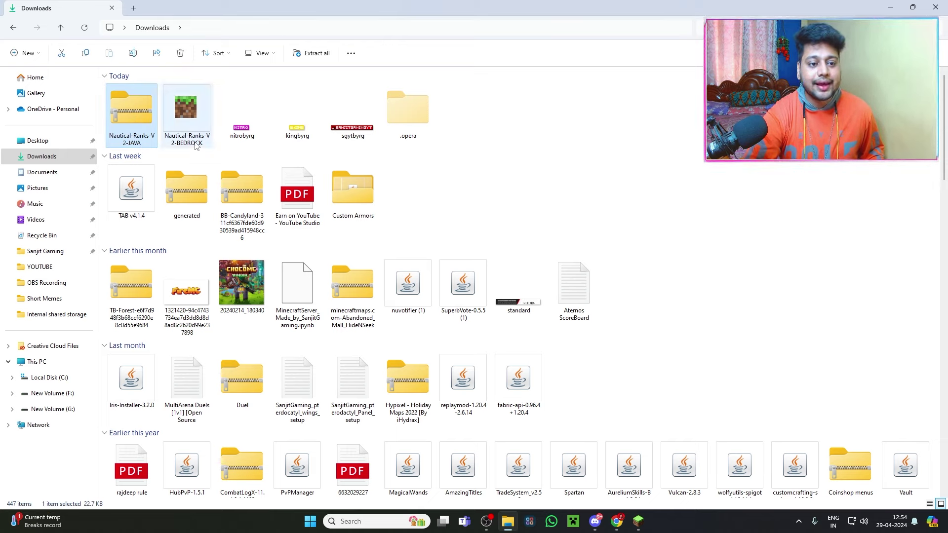
{"action": "left_click", "coordinate": [263, 53]}
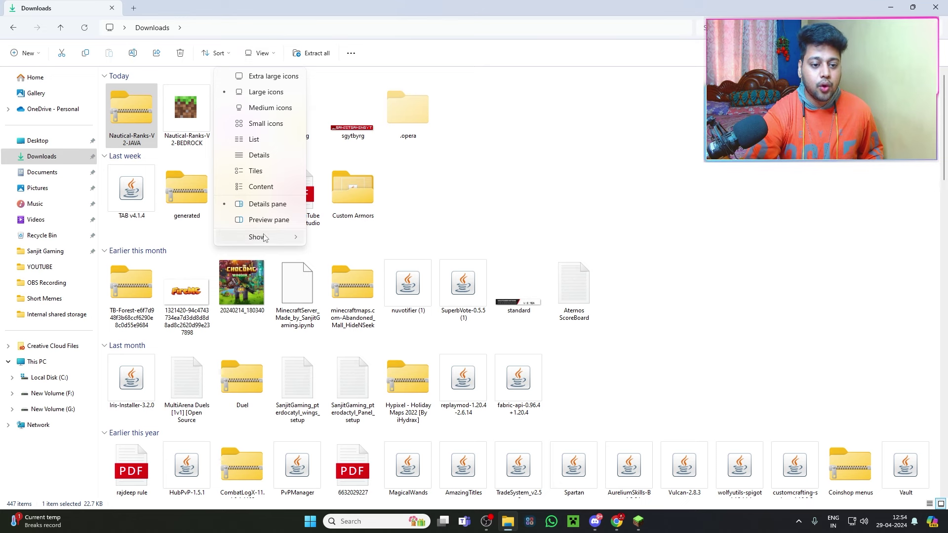
{"action": "mouse_move", "coordinate": [265, 237]}
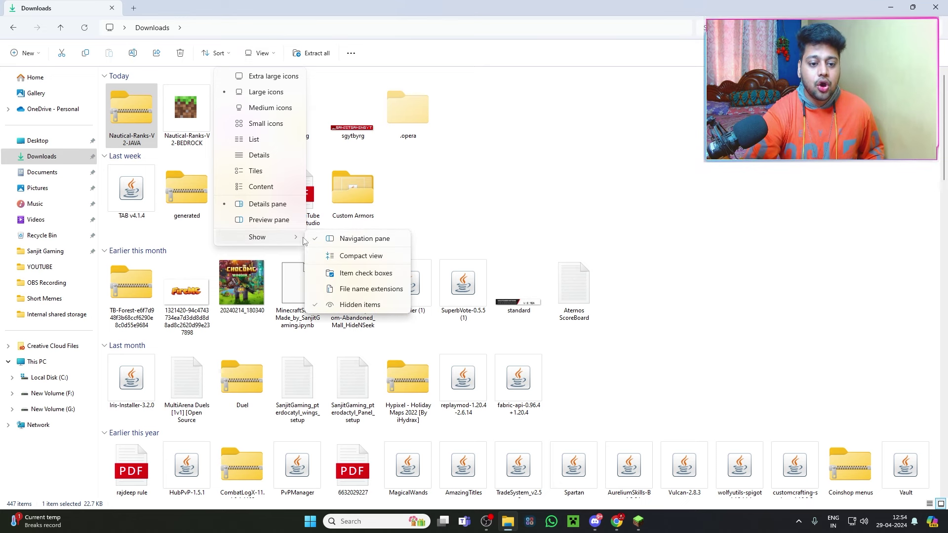
{"action": "left_click", "coordinate": [368, 290]}
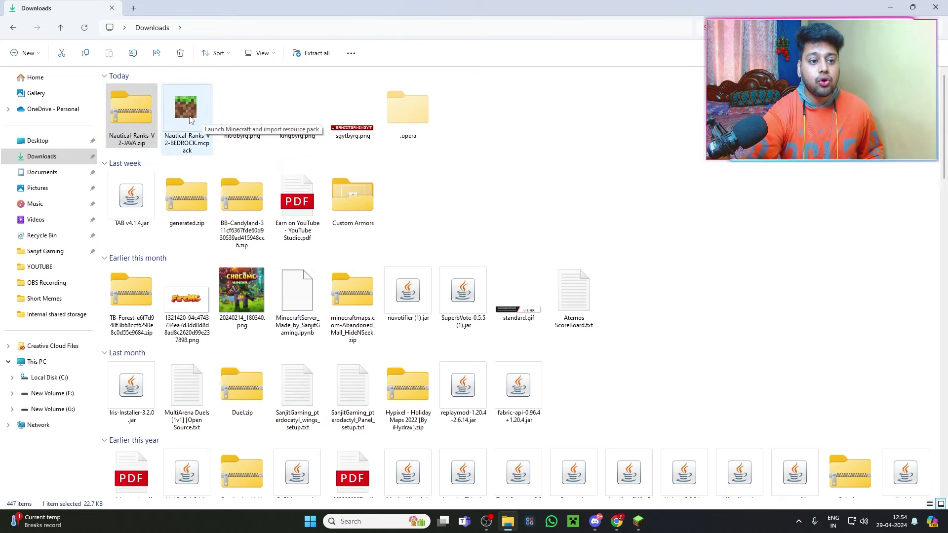
Step: Change the extension of the Nautical-Ranks-V2-BEDROCK file to .zip and accept the extension change
{"action": "left_click", "coordinate": [192, 147]}
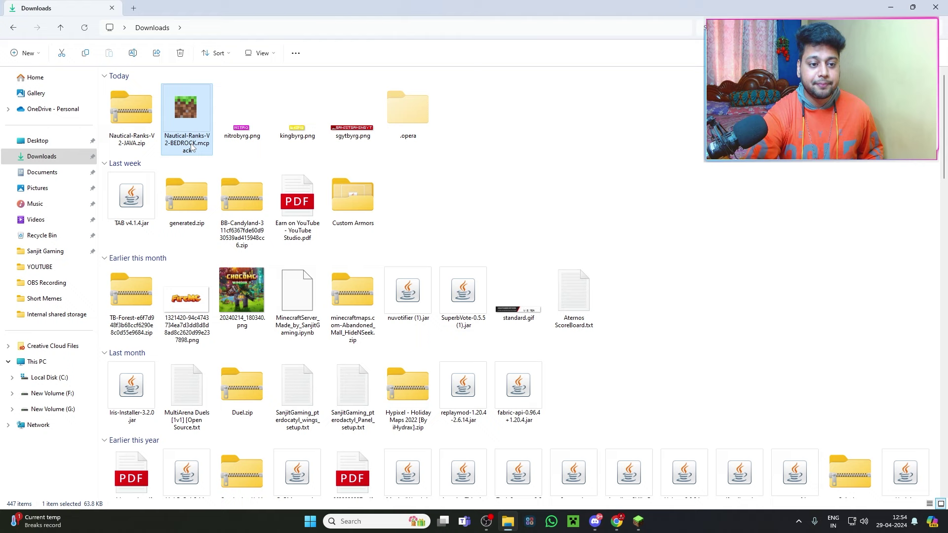
{"action": "left_click", "coordinate": [197, 148]}
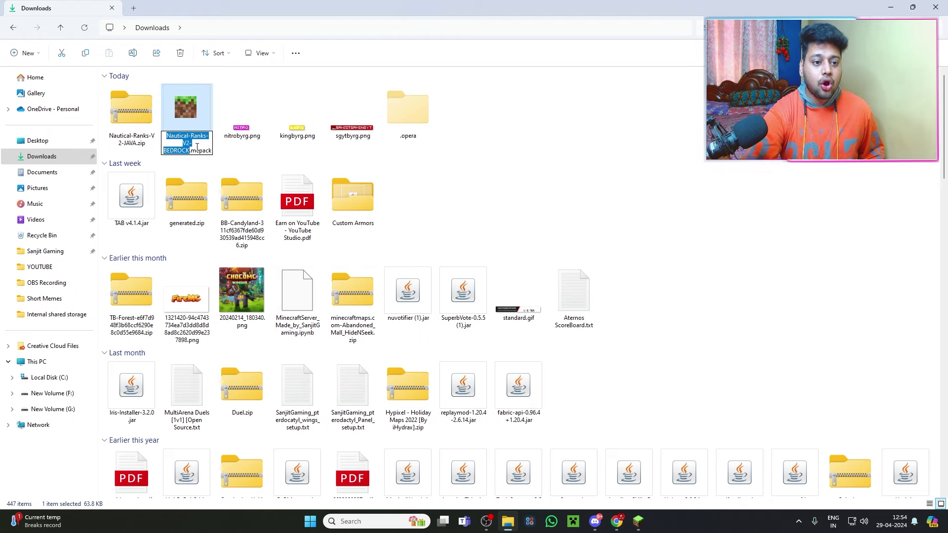
{"action": "left_click_drag", "start_coordinate": [192, 154], "coordinate": [213, 153]}
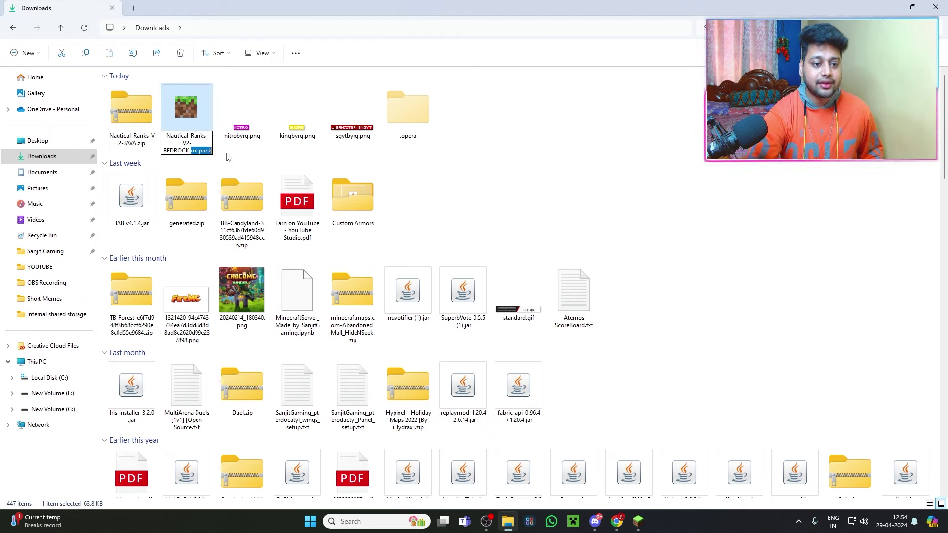
{"action": "key", "text": "BackSpace"}
{"action": "type", "text": "."}
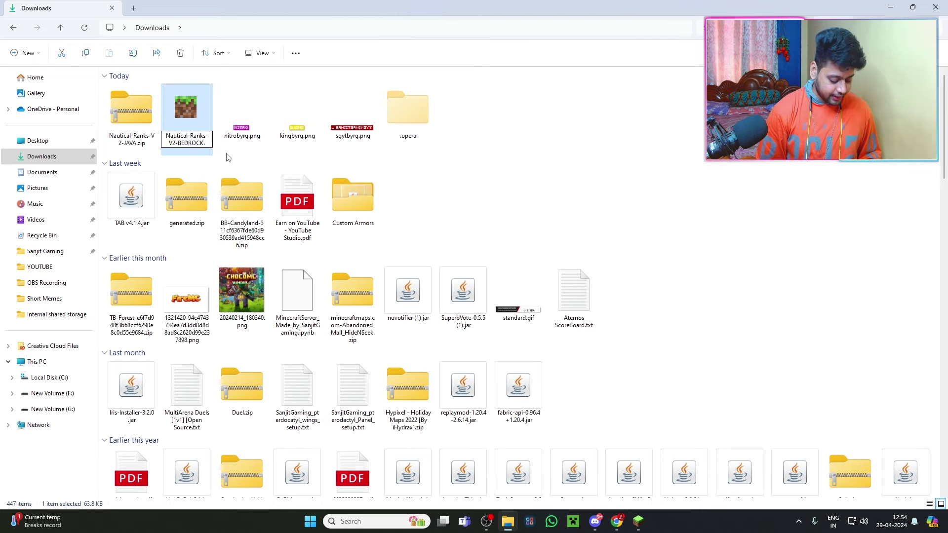
{"action": "type", "text": "zip"}
{"action": "key", "text": "Return"}
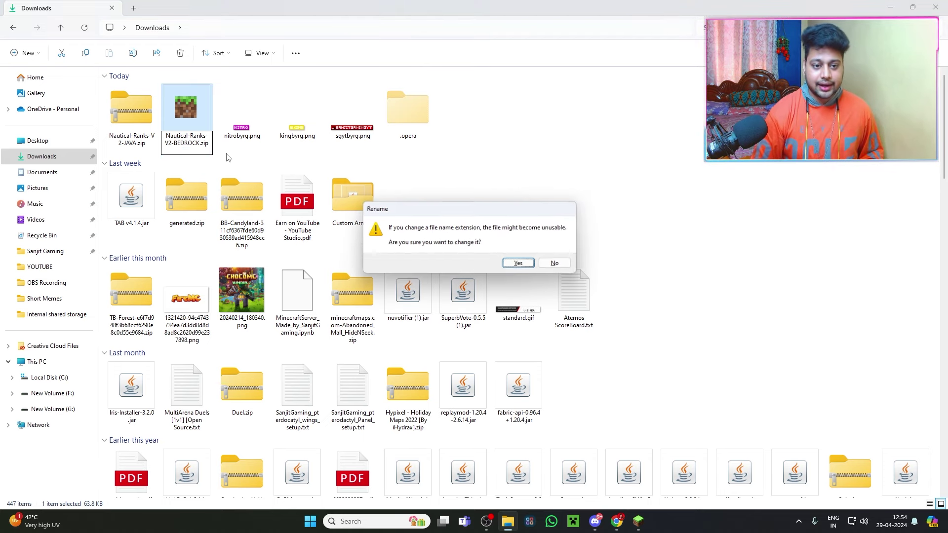
{"action": "left_click", "coordinate": [520, 264]}
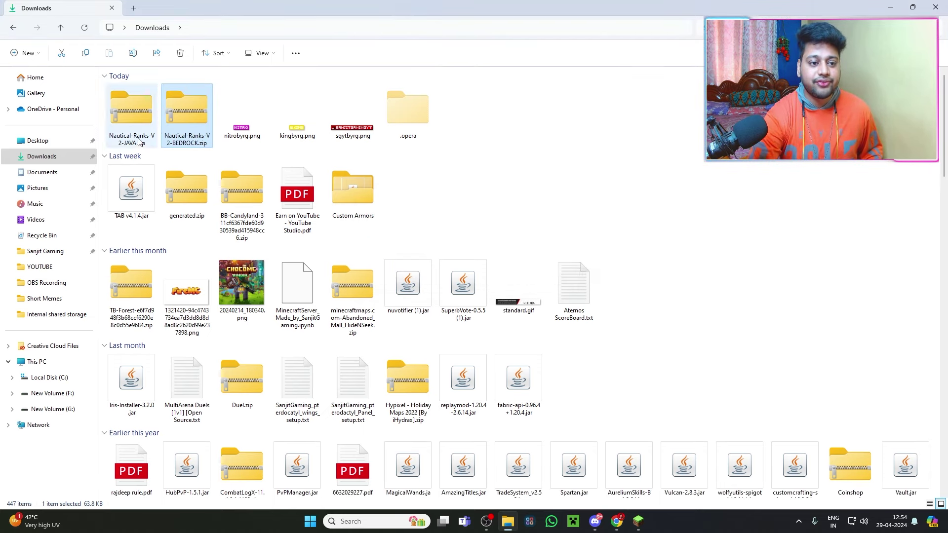
Step: Extract Nautical-Ranks-V2-BEDROCK.zip into its own folder in Downloads, then delete the zip archive
{"action": "right_click", "coordinate": [191, 114]}
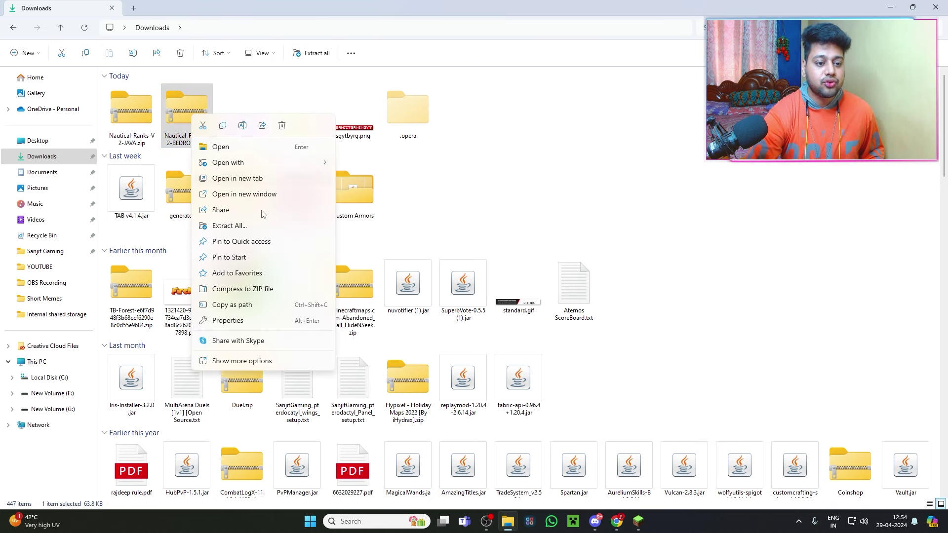
{"action": "left_click", "coordinate": [241, 227]}
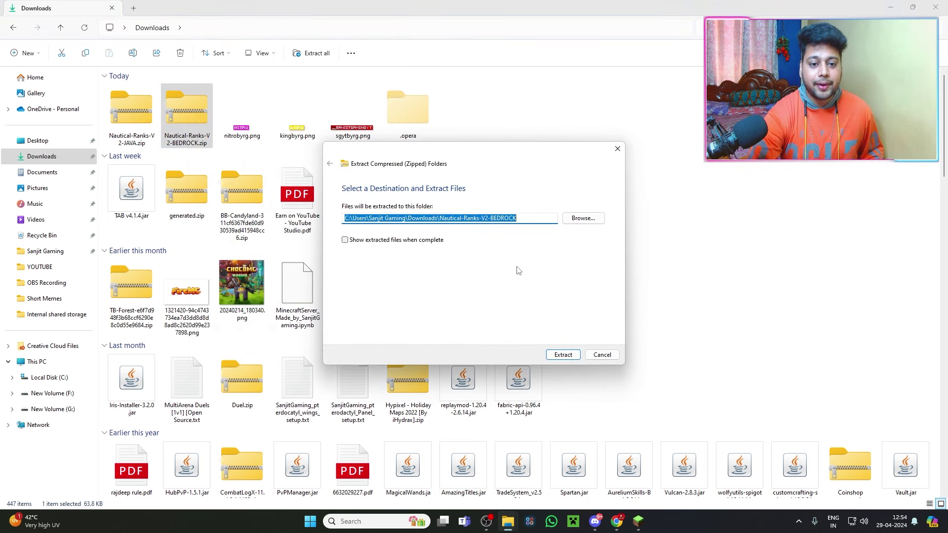
{"action": "left_click", "coordinate": [549, 350]}
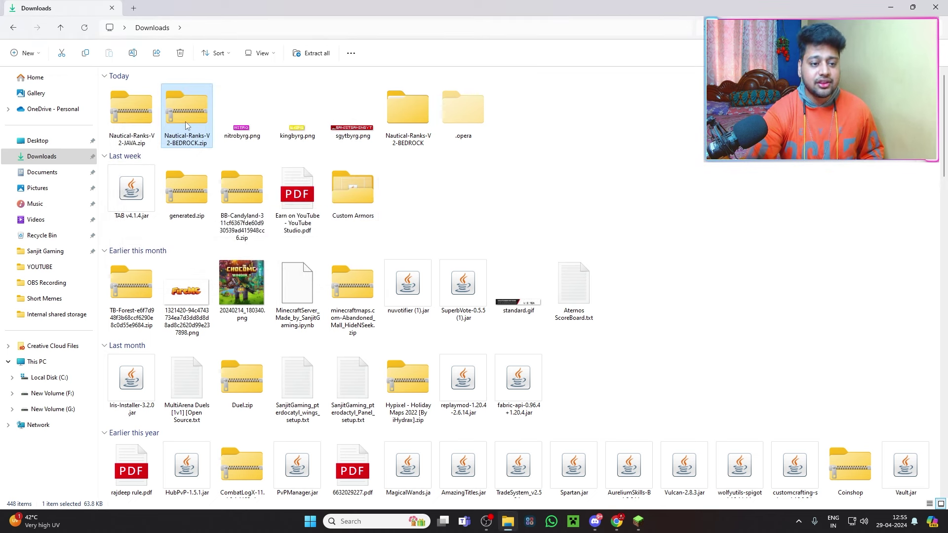
{"action": "key", "text": "Delete"}
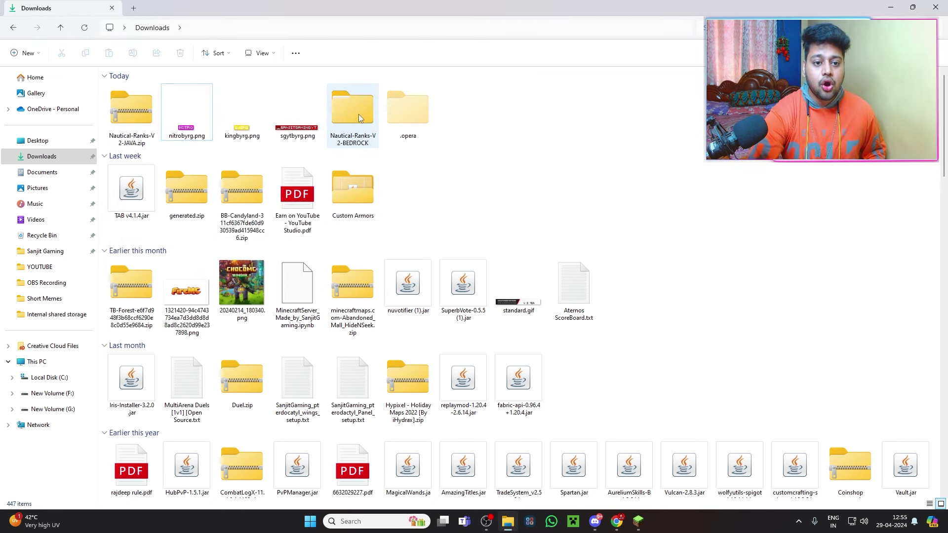
Step: Open the font folder inside the extracted Nautical Ranks V2 - BEDROCK pack
{"action": "double_click", "coordinate": [353, 118]}
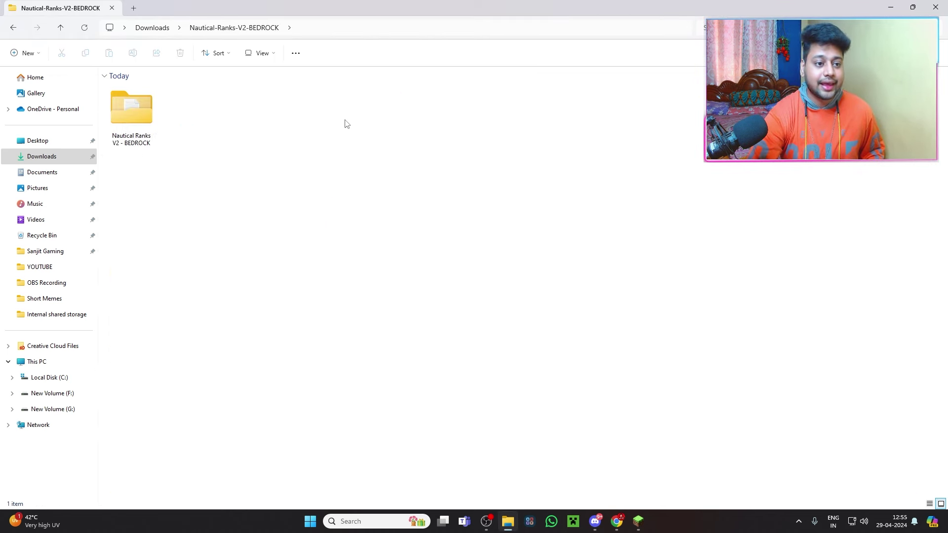
{"action": "double_click", "coordinate": [137, 124]}
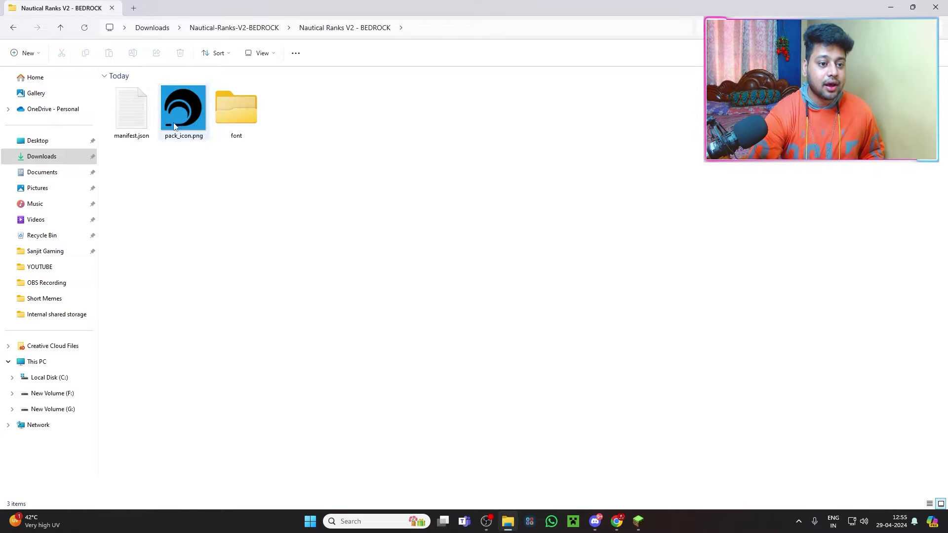
{"action": "left_click", "coordinate": [245, 122]}
{"action": "double_click", "coordinate": [245, 122]}
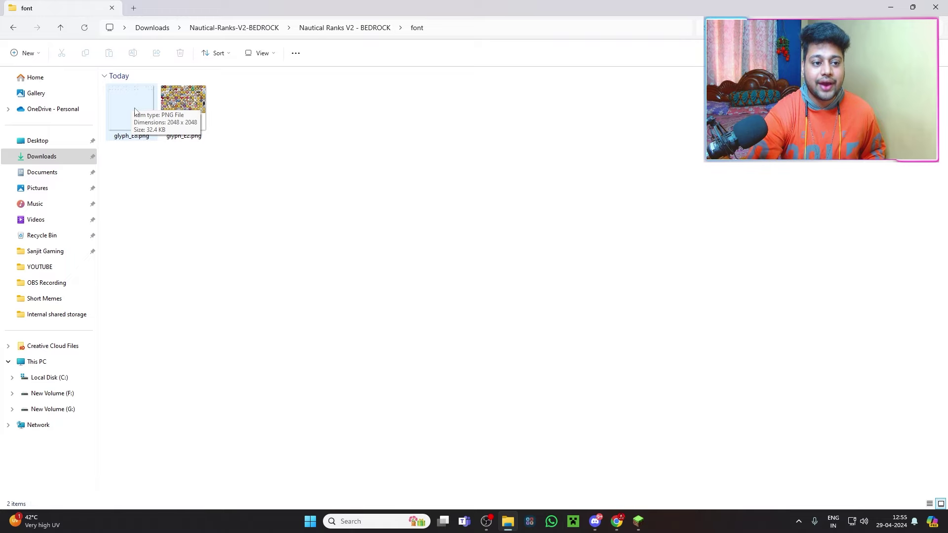
Step: Switch to Photopea in the browser and open glyph_E8.png from the Bedrock pack's font folder
{"action": "left_click", "coordinate": [617, 522]}
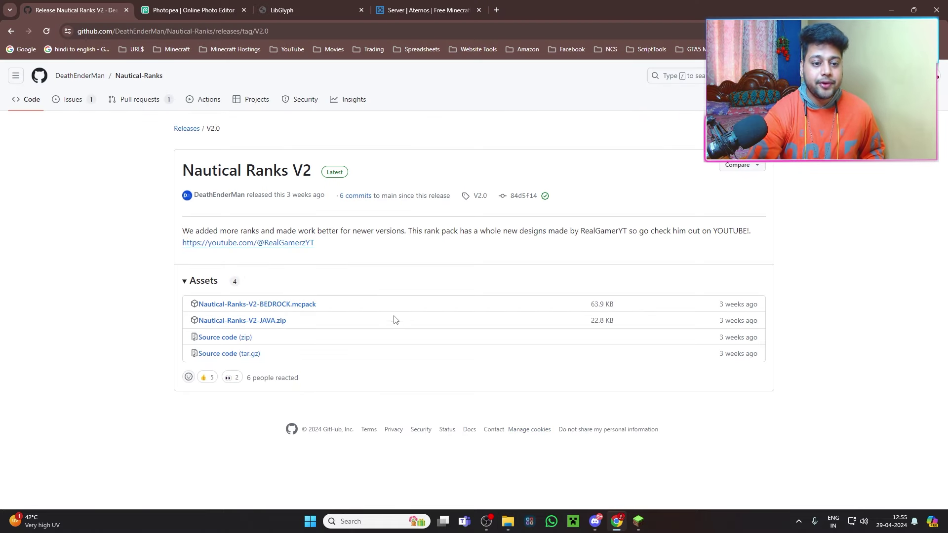
{"action": "left_click", "coordinate": [141, 6]}
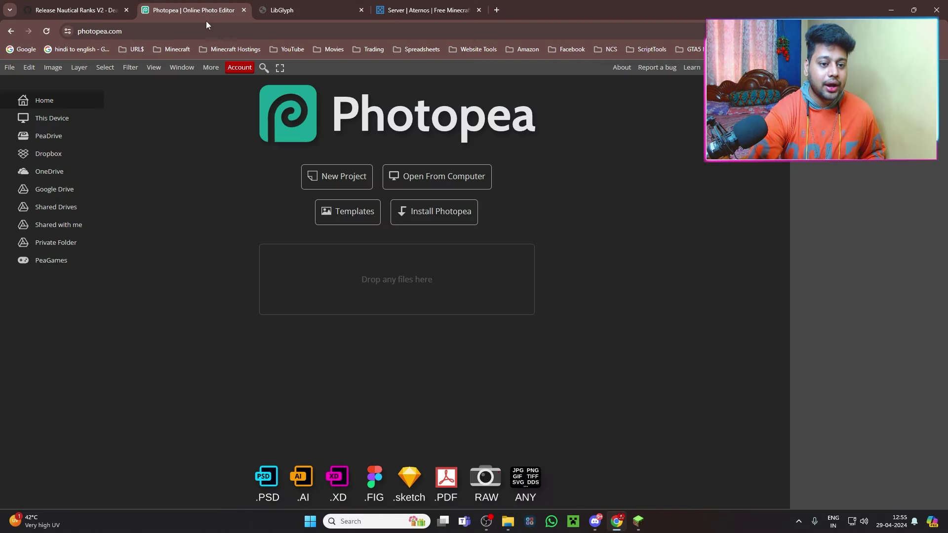
{"action": "left_click", "coordinate": [437, 182]}
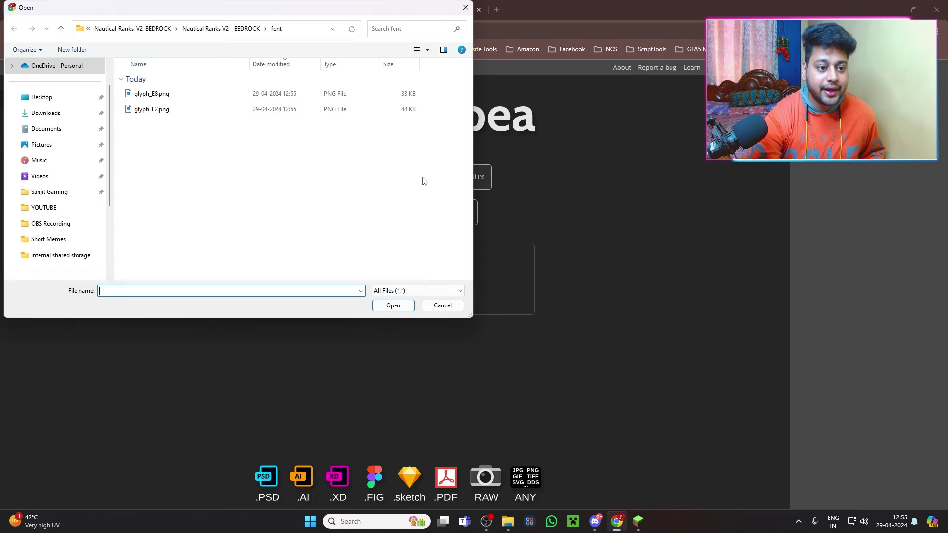
{"action": "left_click", "coordinate": [162, 97]}
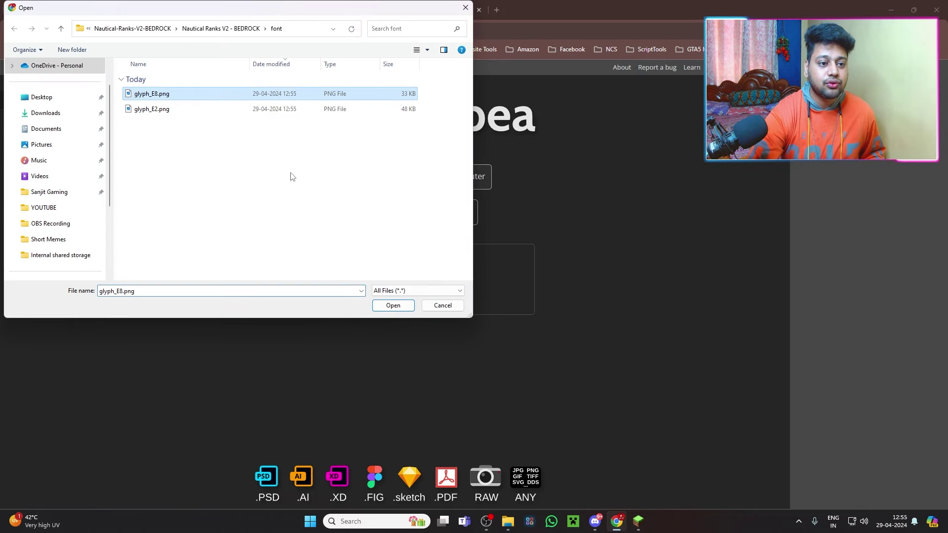
{"action": "left_click", "coordinate": [393, 305]}
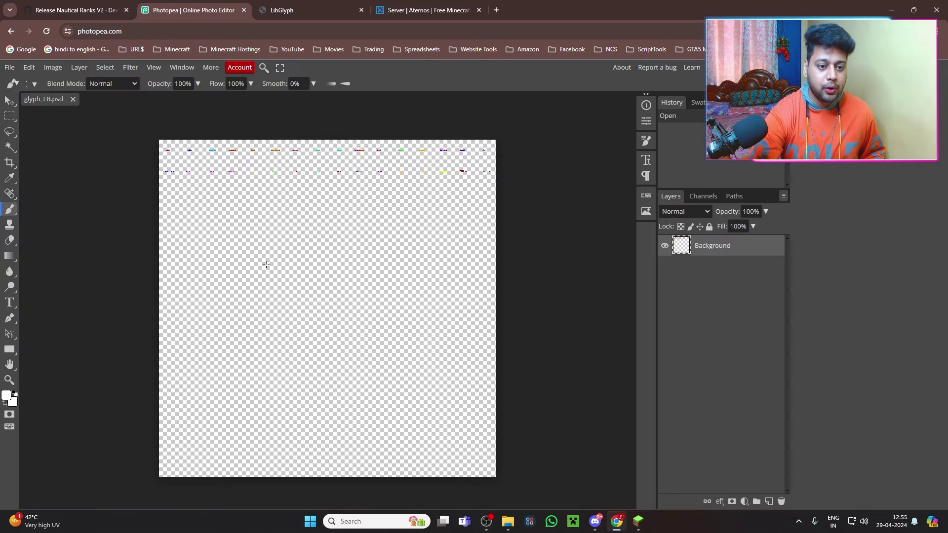
Step: Examine the rank tags in the first two rows of the glyph_E8 sheet up close
{"action": "left_click", "coordinate": [114, 11]}
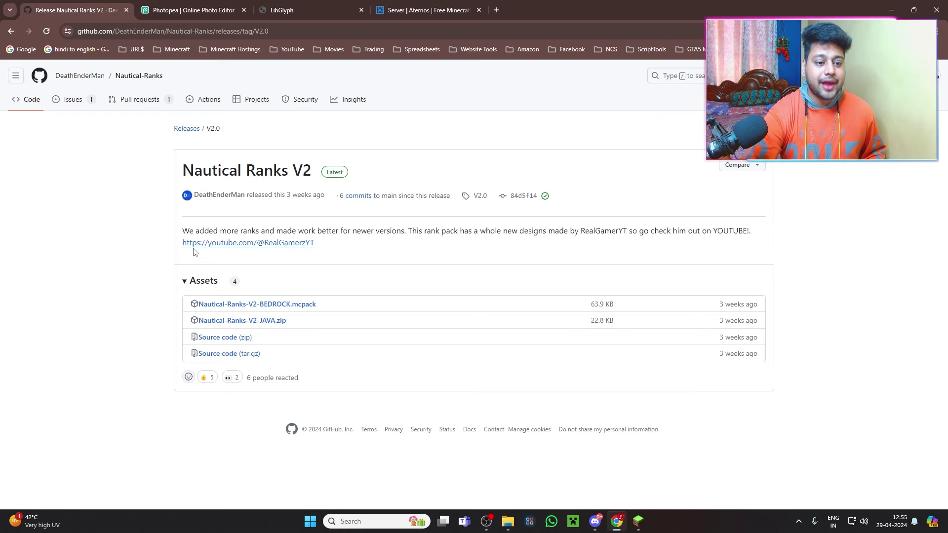
{"action": "left_click", "coordinate": [198, 8]}
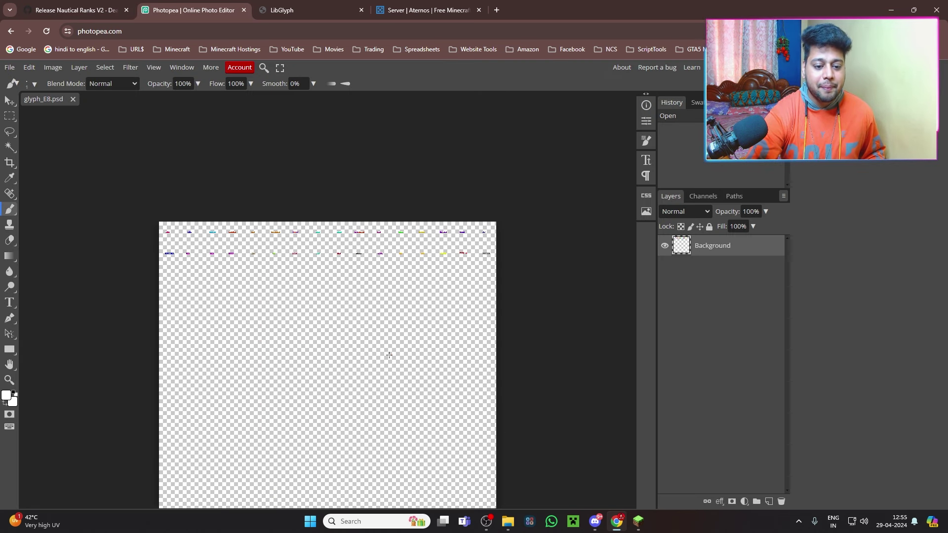
{"action": "left_click", "coordinate": [9, 380]}
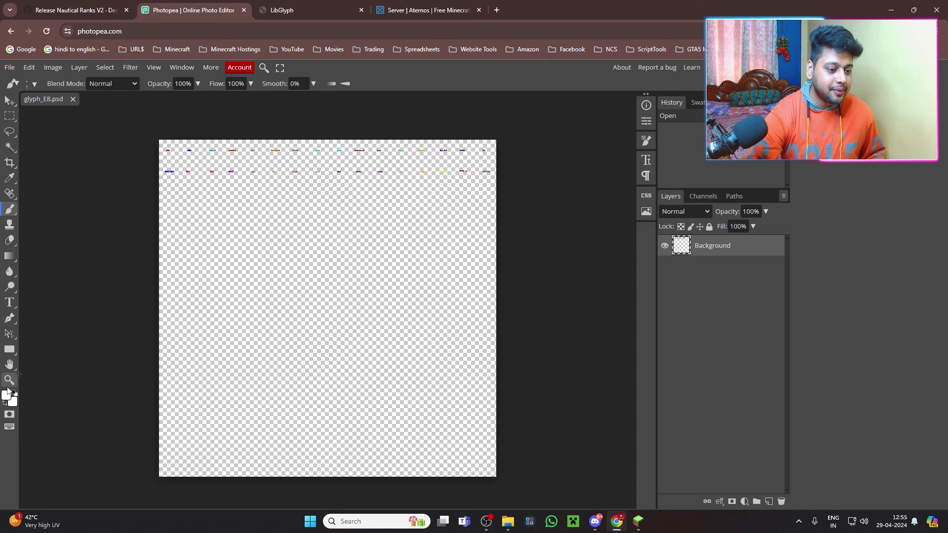
{"action": "left_click", "coordinate": [304, 233]}
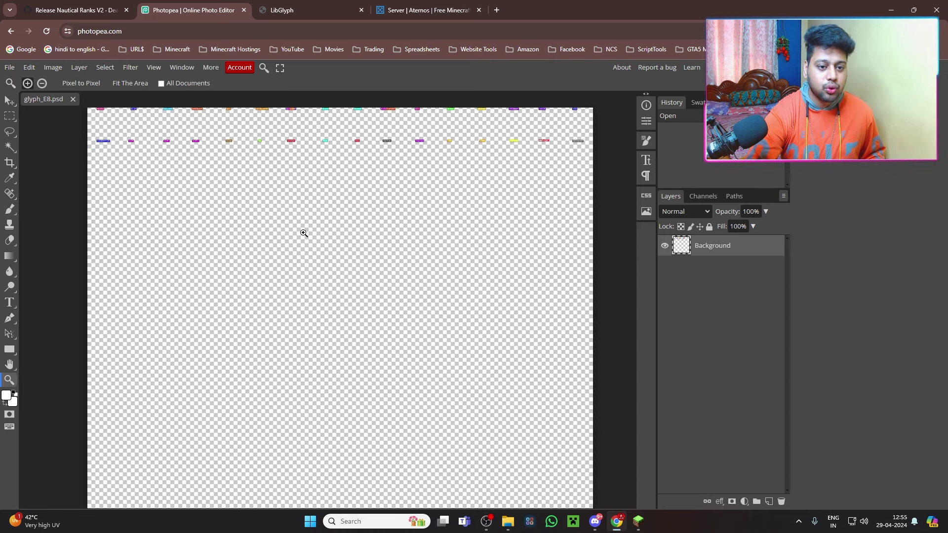
{"action": "left_click", "coordinate": [296, 223]}
{"action": "left_click", "coordinate": [10, 365]}
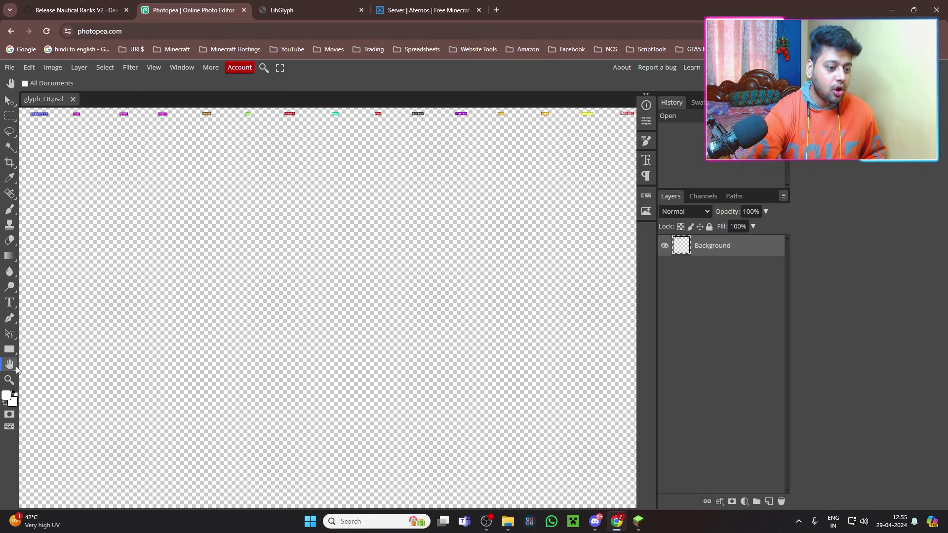
{"action": "left_click_drag", "start_coordinate": [174, 237], "coordinate": [290, 314]}
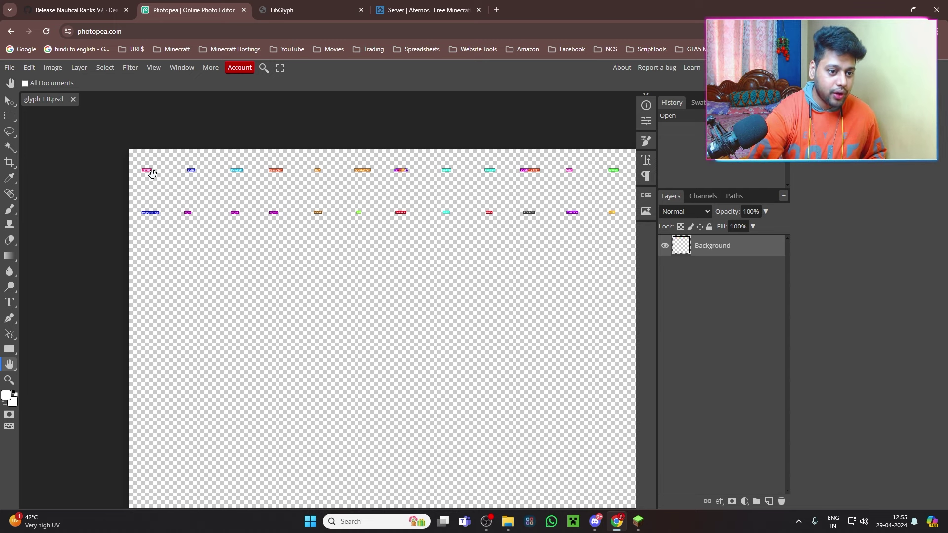
{"action": "left_click", "coordinate": [9, 380]}
{"action": "scroll", "coordinate": [196, 284], "scroll_direction": "up", "scroll_amount": 2}
{"action": "left_click", "coordinate": [176, 310]}
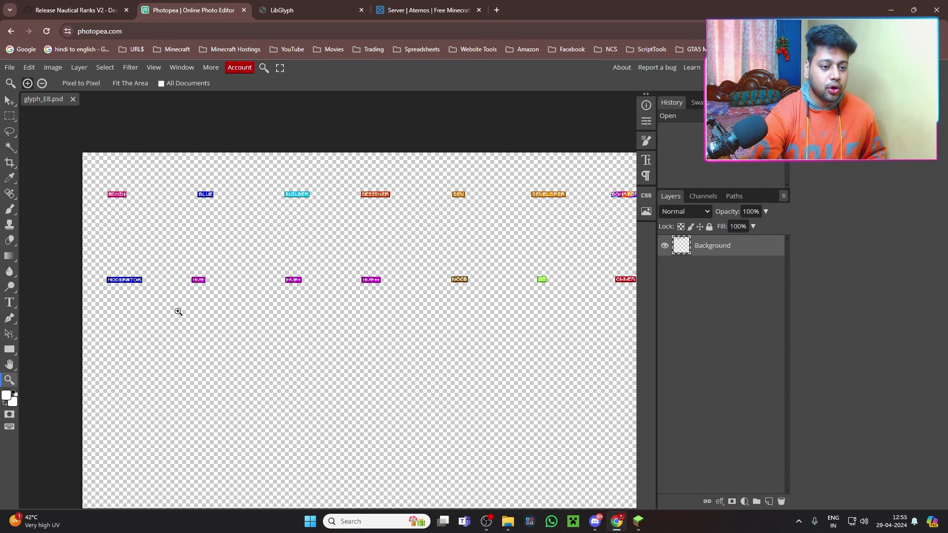
{"action": "left_click", "coordinate": [11, 366]}
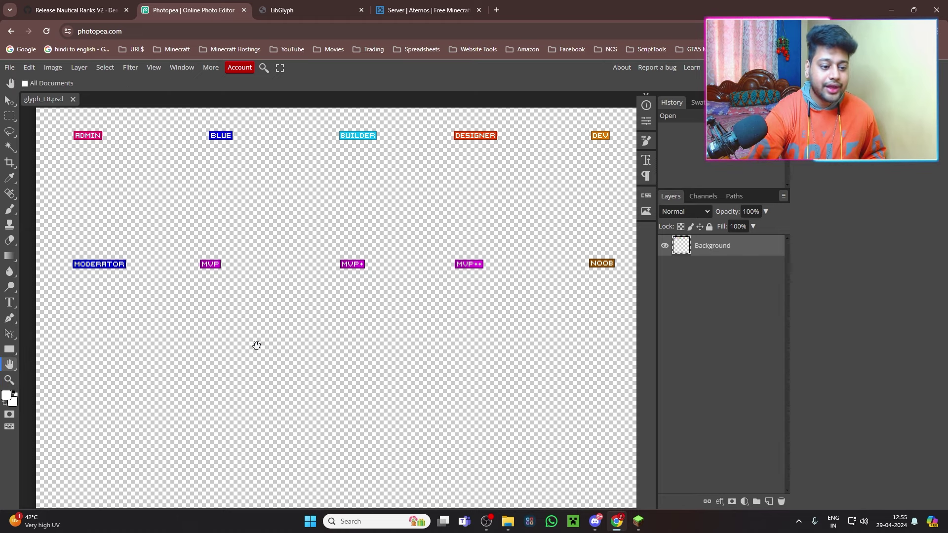
Step: Switch to the Downloads folder in File Explorer and place sgytbyrg.png into the glyph_E8 document in Photopea
{"action": "left_click", "coordinate": [508, 522]}
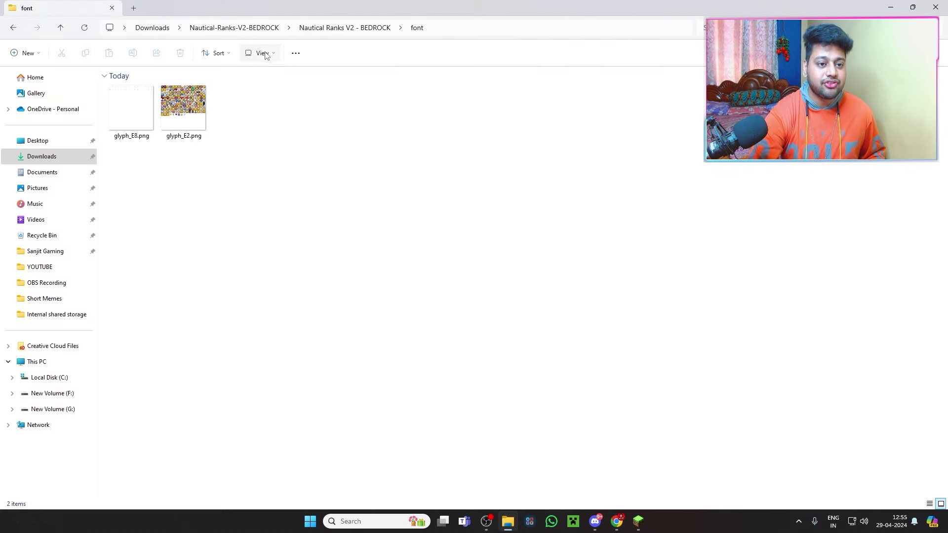
{"action": "left_click", "coordinate": [151, 27]}
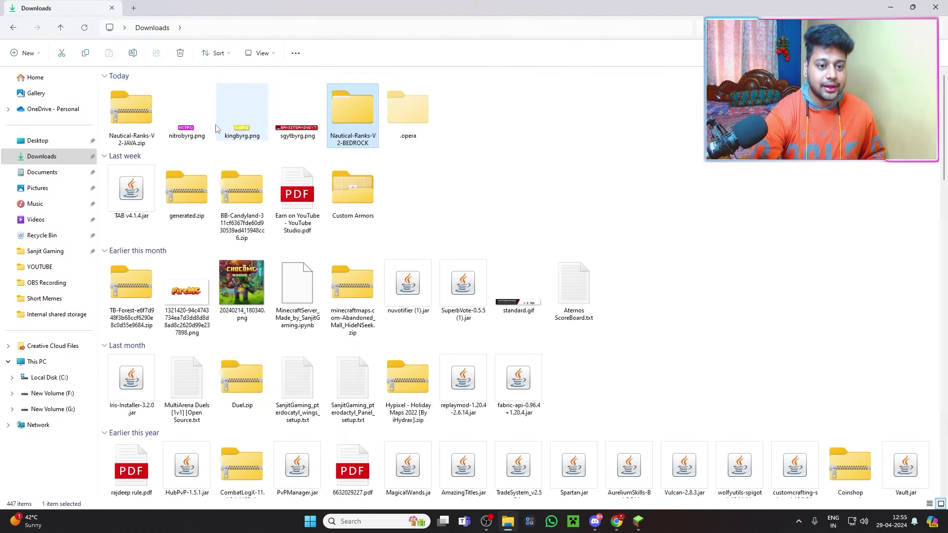
{"action": "left_click", "coordinate": [922, 8]}
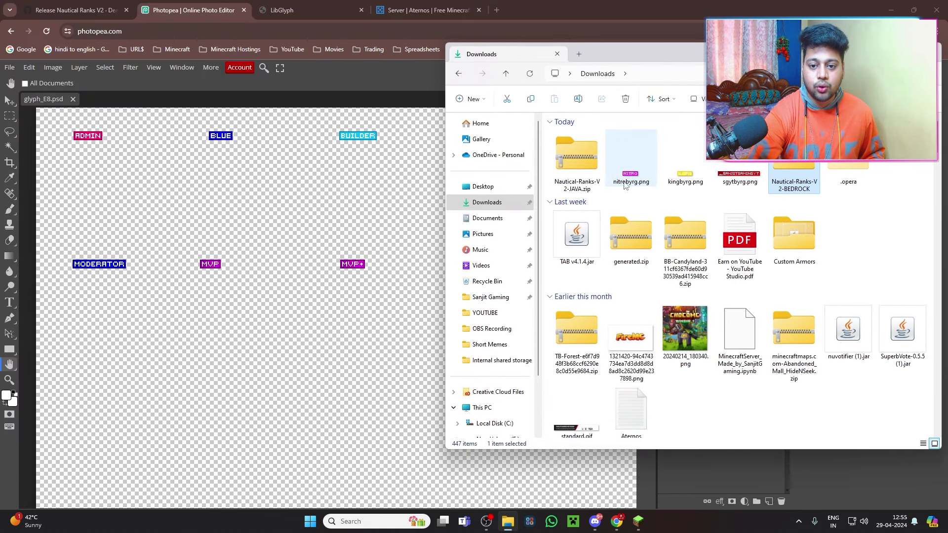
{"action": "left_click_drag", "start_coordinate": [635, 187], "coordinate": [736, 178]}
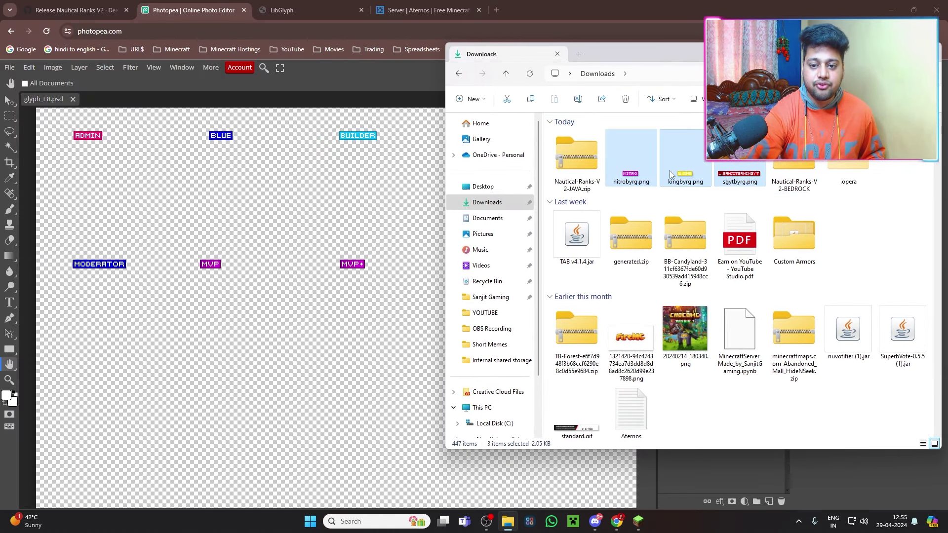
{"action": "left_click", "coordinate": [736, 195]}
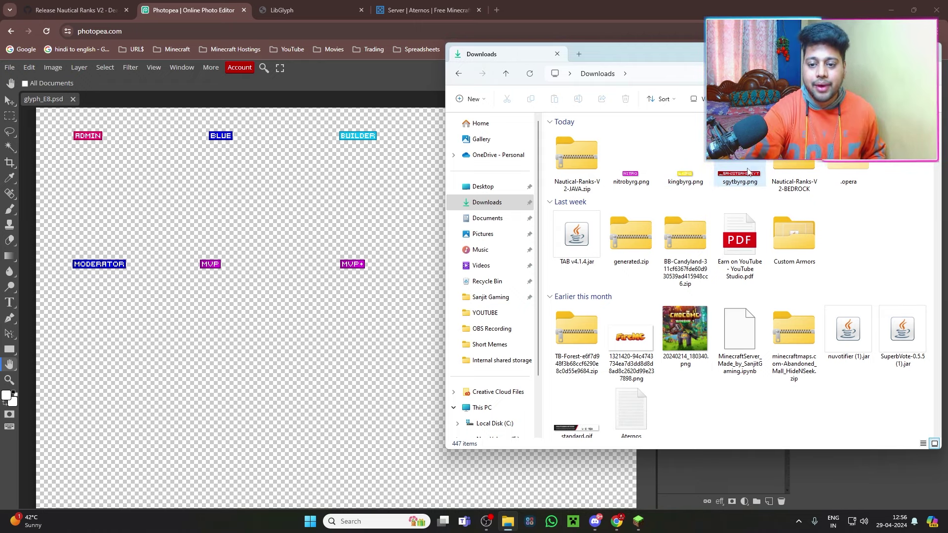
{"action": "left_click_drag", "start_coordinate": [748, 172], "coordinate": [324, 333]}
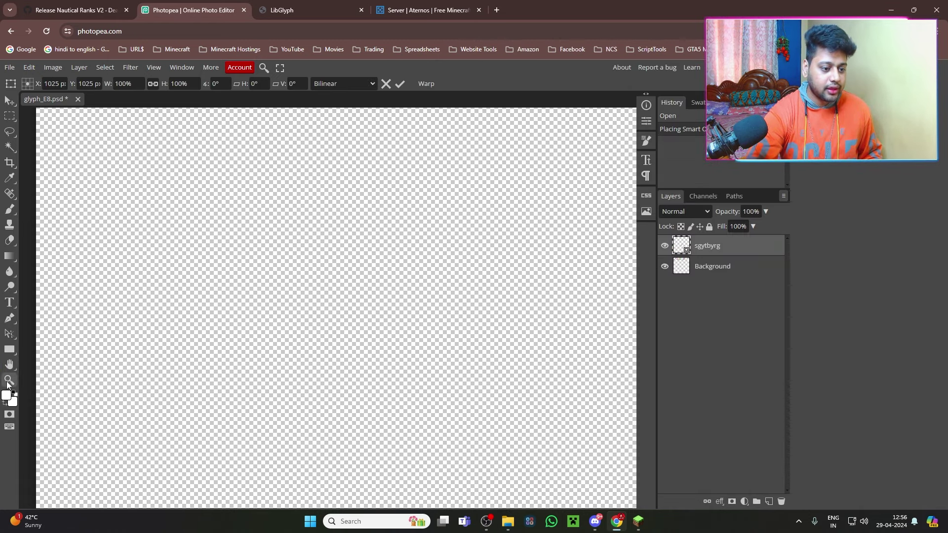
Step: Commit the placed sgytbyrg tag and move it into the first column, below the MODERATOR tag
{"action": "left_click", "coordinate": [8, 379]}
{"action": "right_click", "coordinate": [296, 296]}
{"action": "left_click", "coordinate": [267, 278], "text": "alt"}
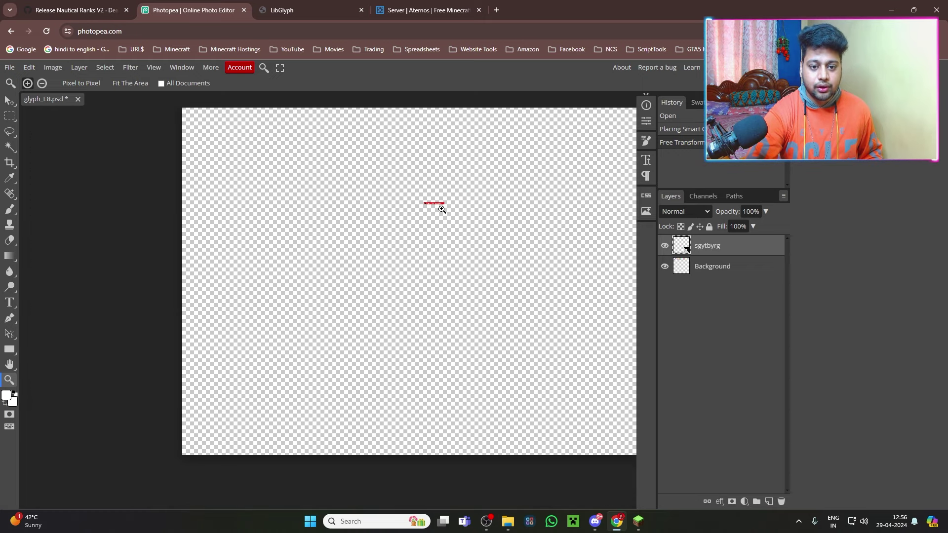
{"action": "left_click", "coordinate": [438, 205]}
{"action": "key", "text": "v"}
{"action": "left_click_drag", "start_coordinate": [227, 306], "coordinate": [122, 242]}
{"action": "left_click_drag", "start_coordinate": [184, 231], "coordinate": [177, 308]}
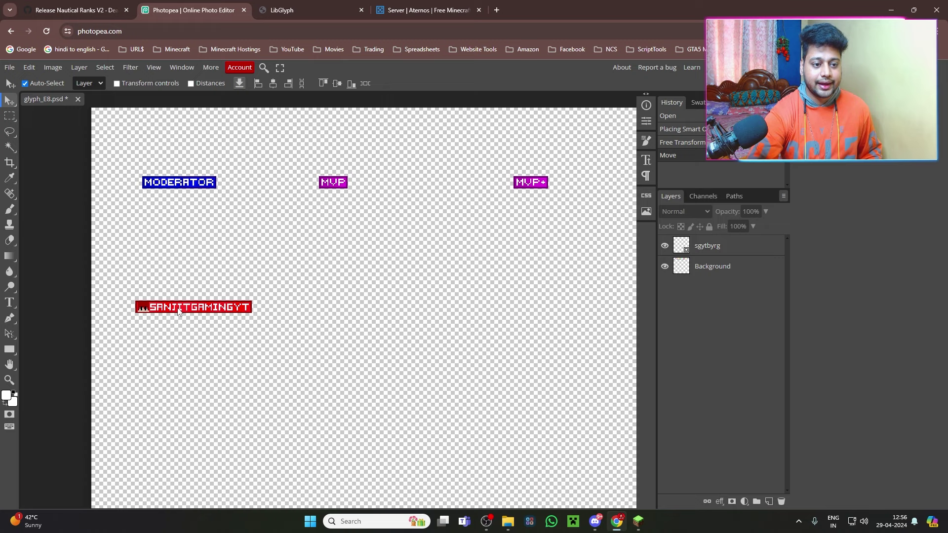
{"action": "scroll", "coordinate": [262, 328], "scroll_direction": "up", "scroll_amount": 5}
{"action": "scroll", "coordinate": [175, 244], "scroll_direction": "down", "scroll_amount": 2}
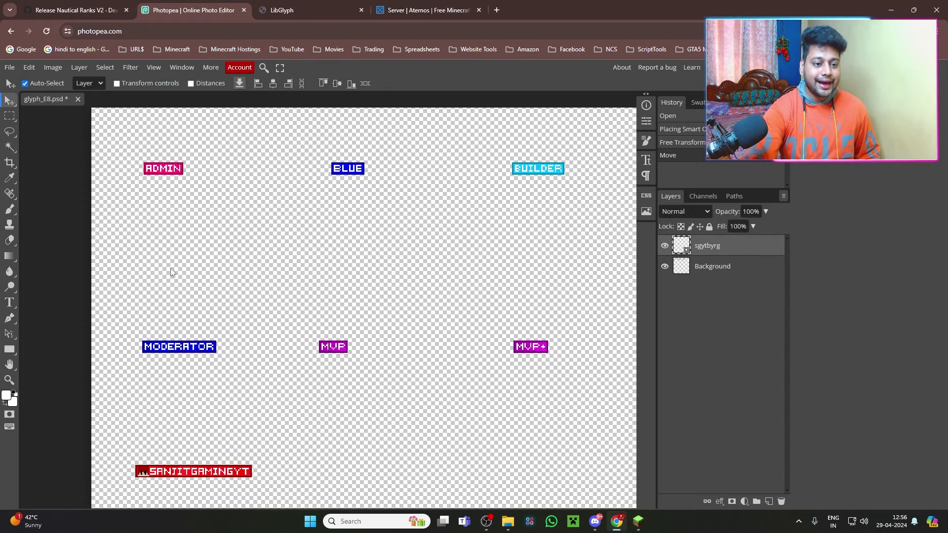
Step: Draw a black rectangle filling the gap between the ADMIN and MODERATOR tags as a spacing guide
{"action": "left_click", "coordinate": [9, 349]}
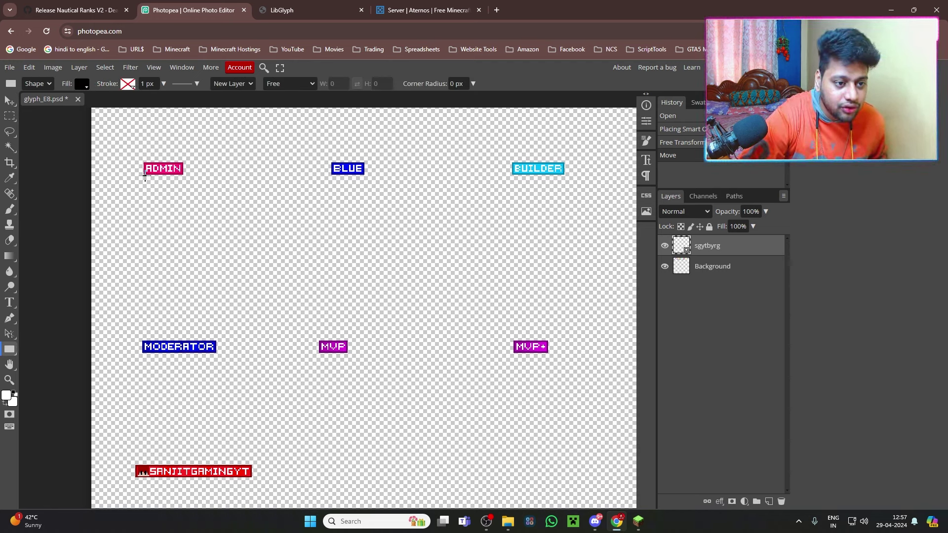
{"action": "left_click_drag", "start_coordinate": [145, 174], "coordinate": [219, 339]}
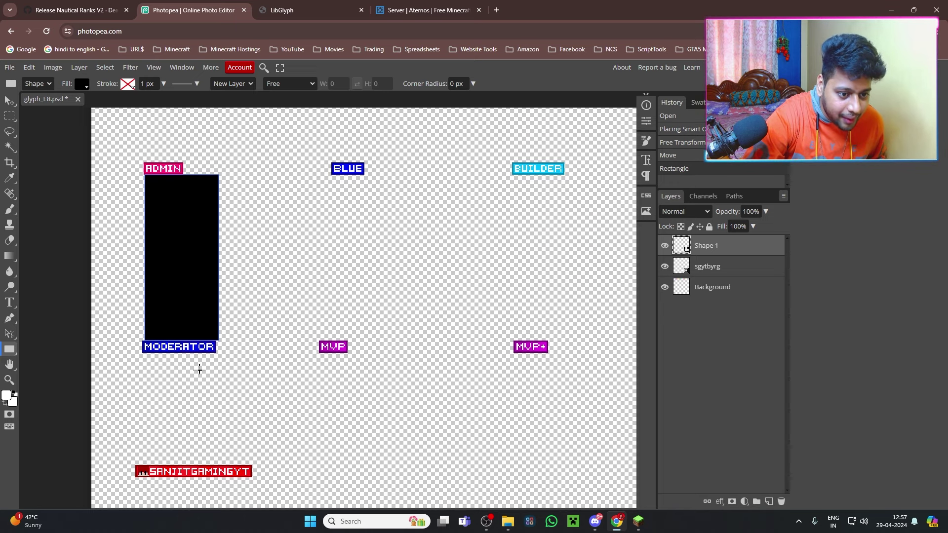
{"action": "scroll", "coordinate": [197, 372], "scroll_direction": "down", "scroll_amount": 3}
{"action": "scroll", "coordinate": [194, 355], "scroll_direction": "up", "scroll_amount": 3}
{"action": "left_click", "coordinate": [165, 244]}
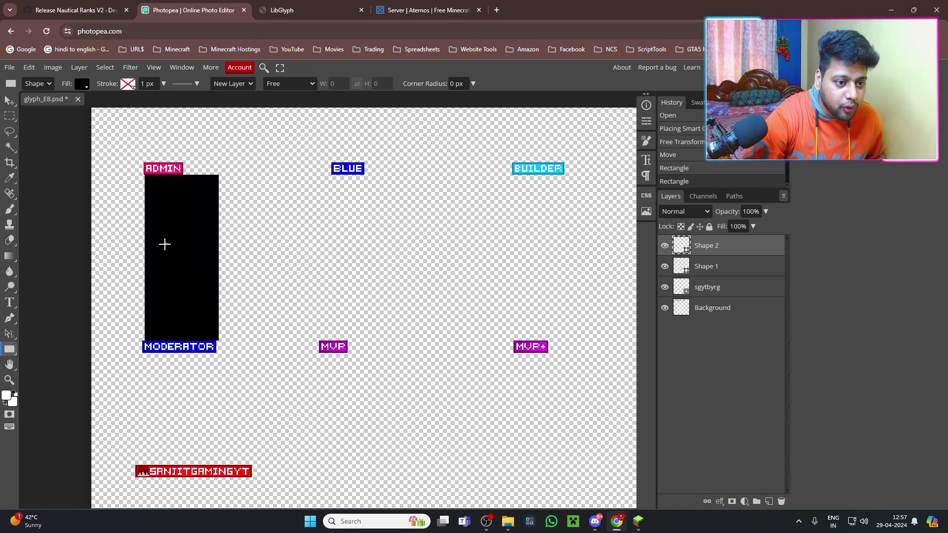
Step: Move the black spacing rectangle so its upper edge sits directly beneath the MODERATOR tag
{"action": "left_click", "coordinate": [9, 100]}
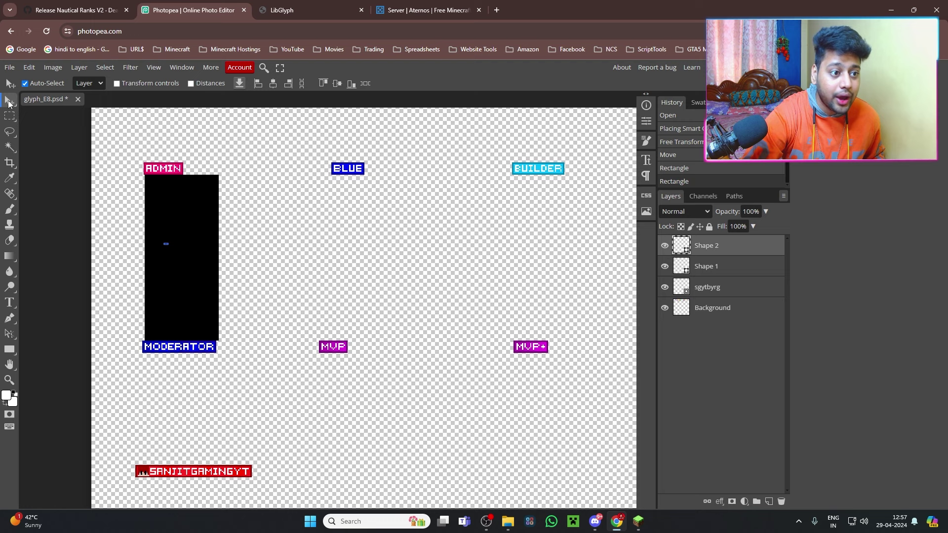
{"action": "left_click_drag", "start_coordinate": [156, 206], "coordinate": [165, 399]}
{"action": "scroll", "coordinate": [262, 396], "scroll_direction": "down", "scroll_amount": 3}
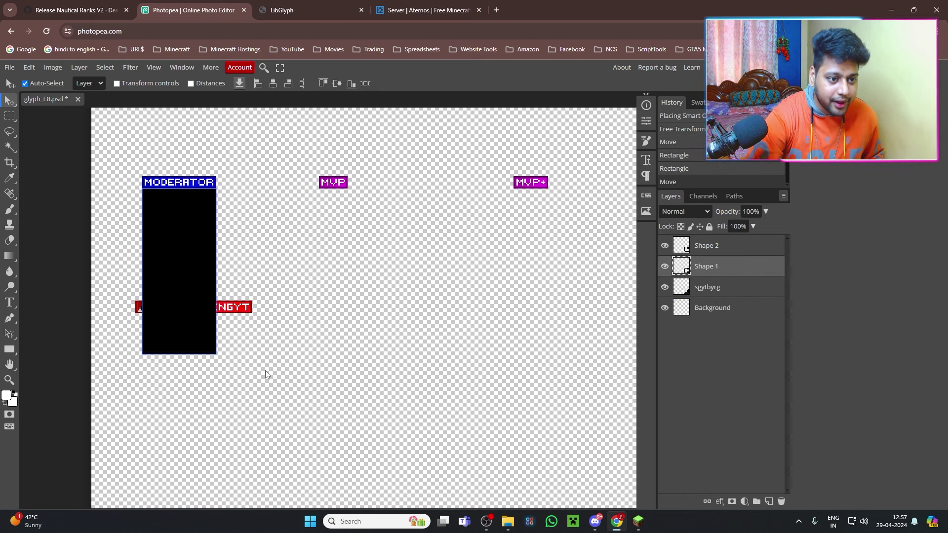
{"action": "left_click", "coordinate": [10, 380]}
{"action": "scroll", "coordinate": [251, 379], "scroll_direction": "up", "scroll_amount": 1}
{"action": "scroll", "coordinate": [262, 353], "scroll_direction": "up", "scroll_amount": 3}
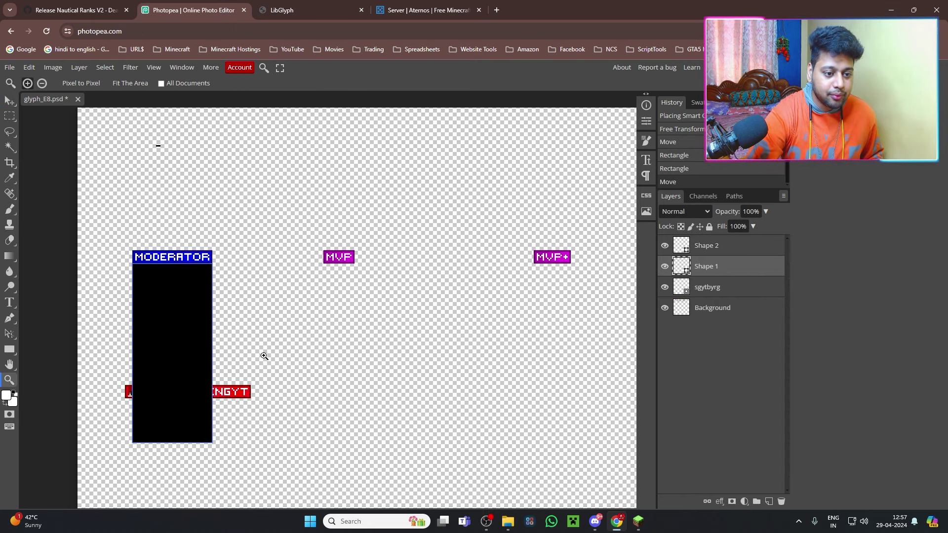
Step: Move the red sgytbyrg tag flush beneath the black spacing rectangle, its start aligned with the MODERATOR tag
{"action": "key", "text": "v"}
{"action": "scroll", "coordinate": [204, 197], "scroll_direction": "down", "scroll_amount": 1}
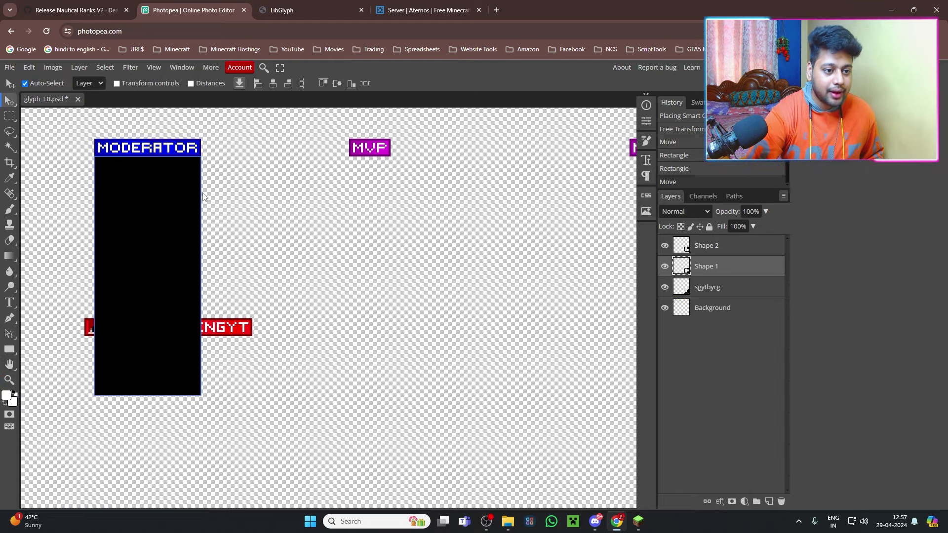
{"action": "left_click", "coordinate": [220, 331]}
{"action": "left_click_drag", "start_coordinate": [221, 331], "coordinate": [229, 408]}
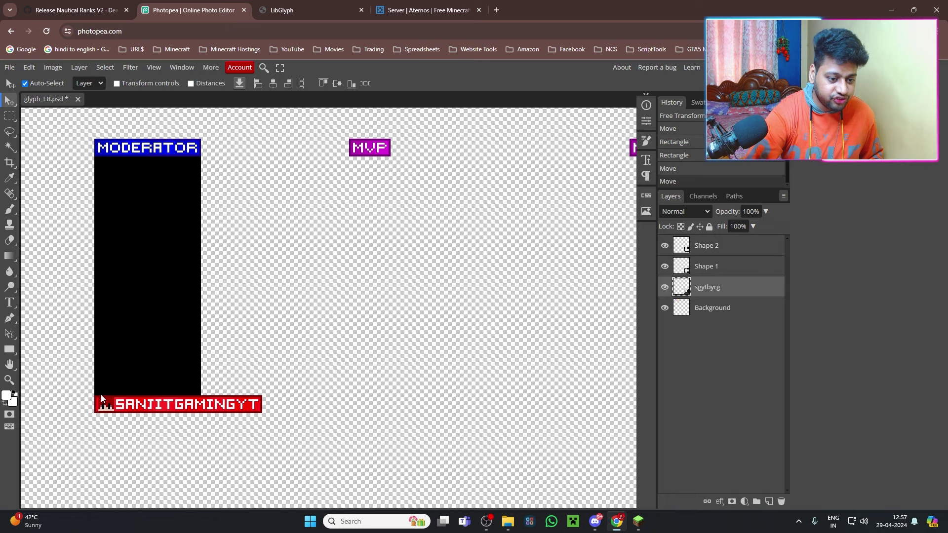
{"action": "scroll", "coordinate": [226, 410], "scroll_direction": "down", "scroll_amount": 2}
{"action": "scroll", "coordinate": [262, 391], "scroll_direction": "up", "scroll_amount": 2}
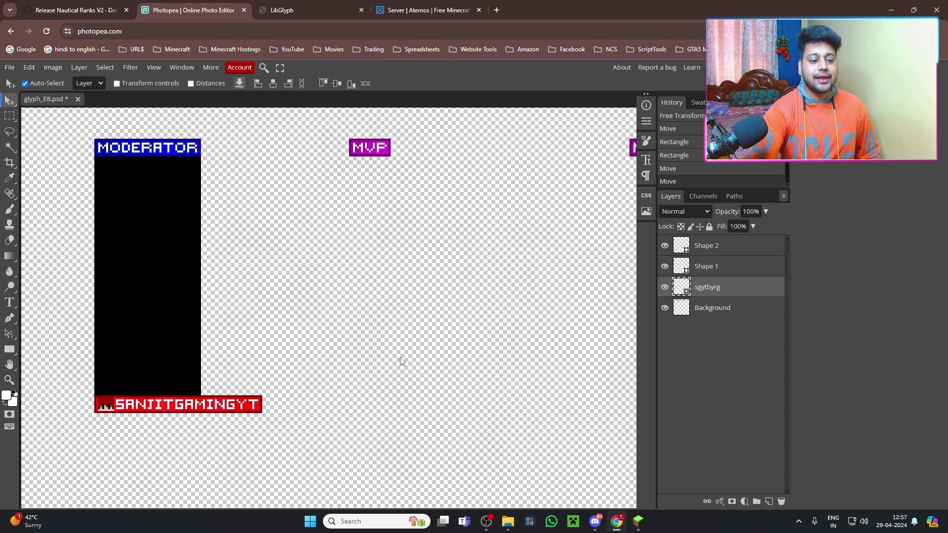
Step: Move the black spacing rectangle directly beneath the MVP tag to mark the spacing for the second column
{"action": "left_click_drag", "start_coordinate": [160, 231], "coordinate": [408, 234]}
{"action": "left_click", "coordinate": [407, 235]}
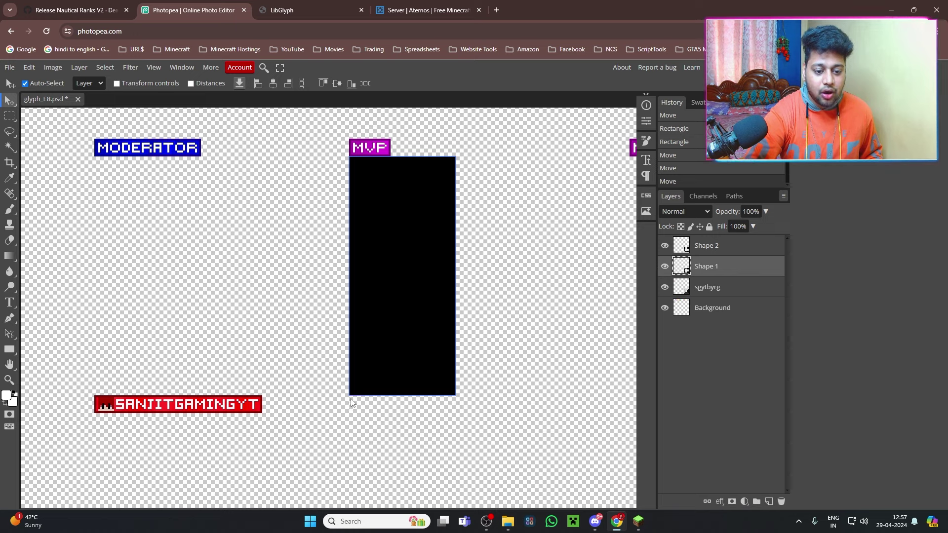
{"action": "left_click", "coordinate": [568, 278]}
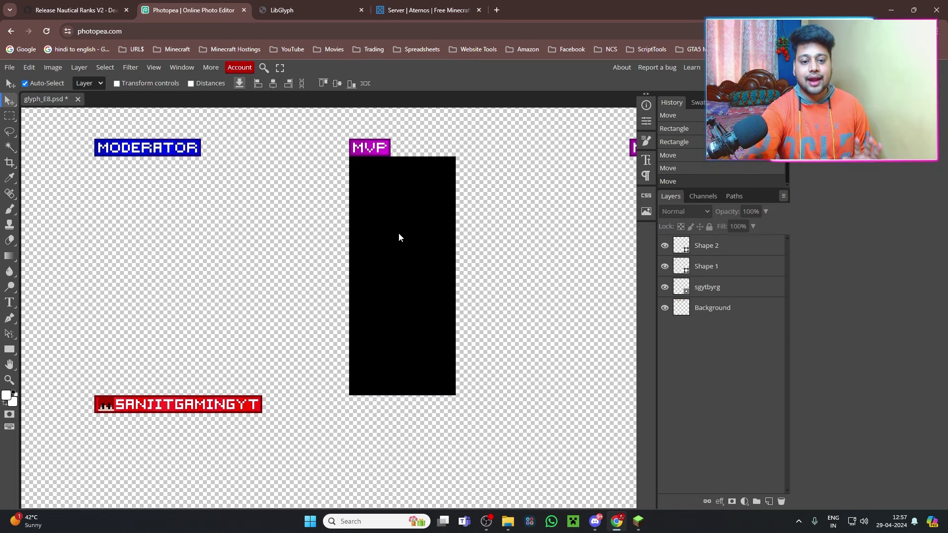
Step: Delete the black spacing rectangle's layer, Shape 1
{"action": "left_click", "coordinate": [431, 222]}
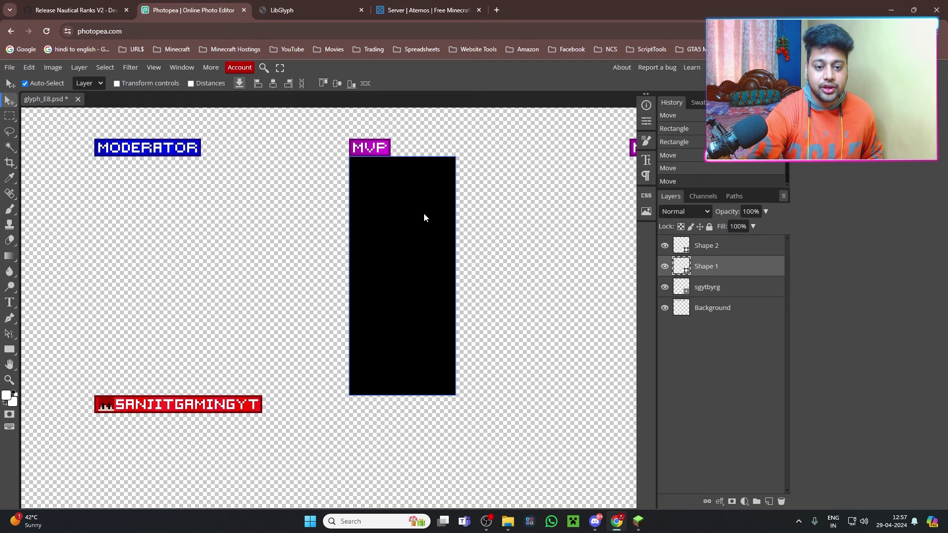
{"action": "right_click", "coordinate": [710, 276]}
{"action": "left_click", "coordinate": [637, 309]}
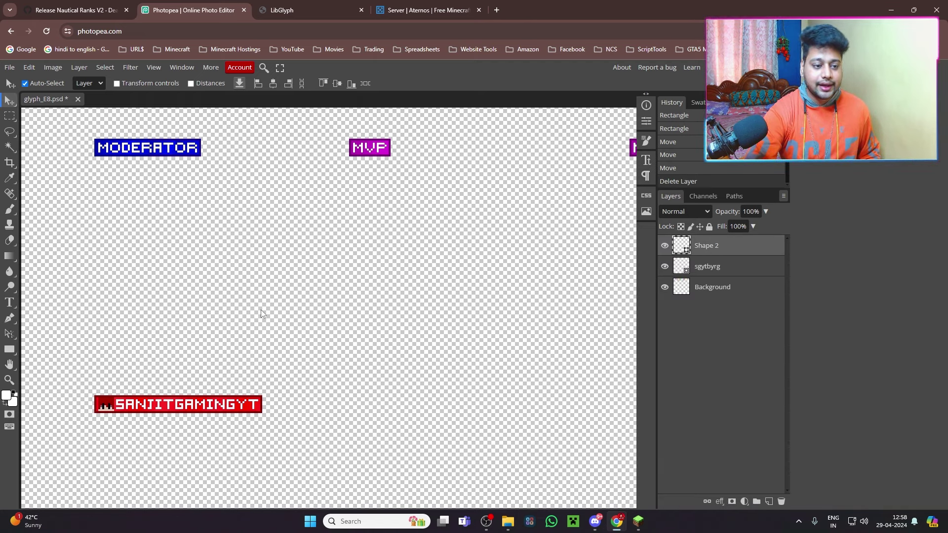
Step: Export the tag sheet as a PNG image and save it as glyph_E8.png in the Downloads folder
{"action": "left_click", "coordinate": [10, 365]}
{"action": "scroll", "coordinate": [222, 298], "scroll_direction": "down", "scroll_amount": 3}
{"action": "scroll", "coordinate": [370, 318], "scroll_direction": "up", "scroll_amount": 2}
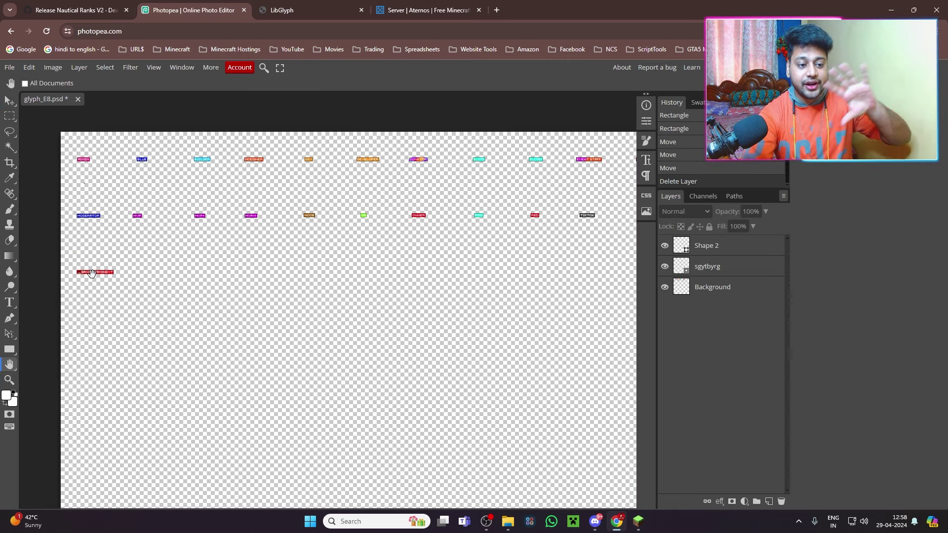
{"action": "left_click", "coordinate": [9, 68]}
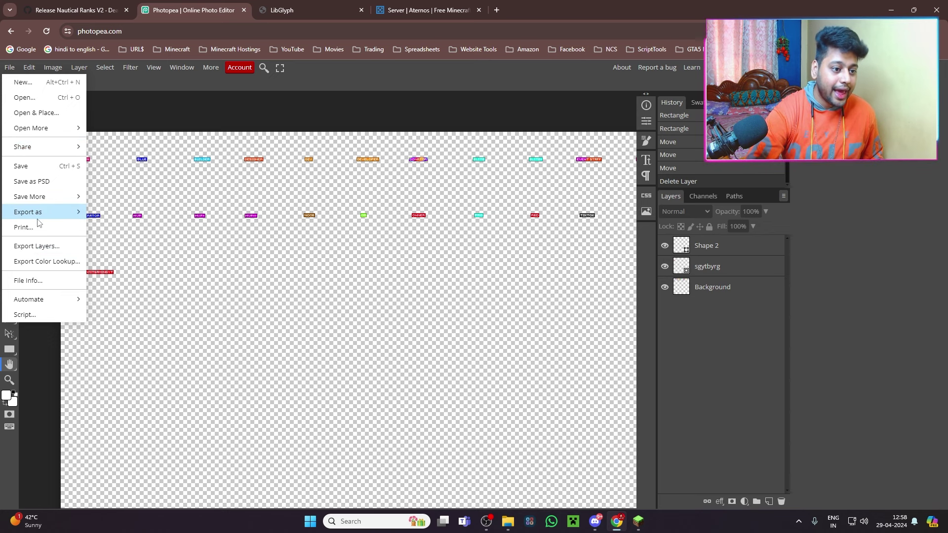
{"action": "mouse_move", "coordinate": [39, 219]}
{"action": "left_click", "coordinate": [106, 213]}
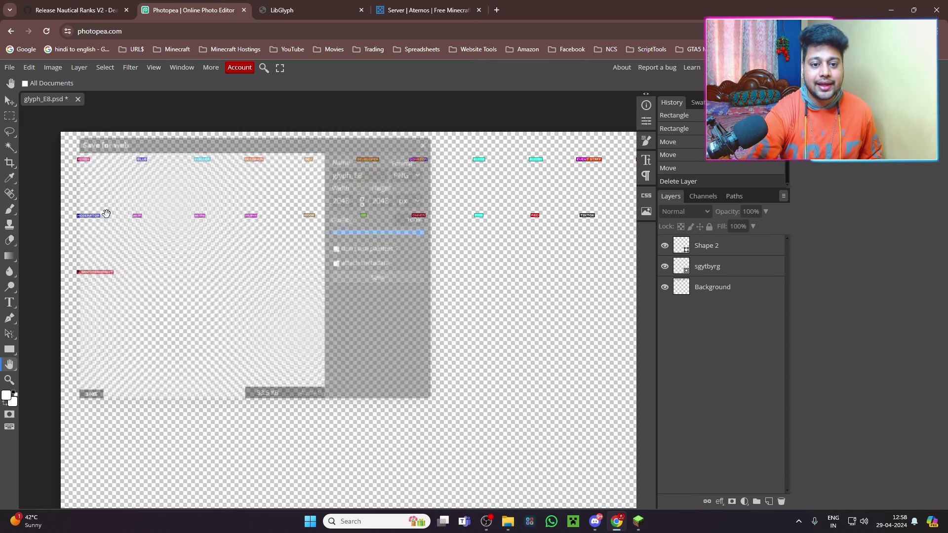
{"action": "left_click", "coordinate": [387, 277]}
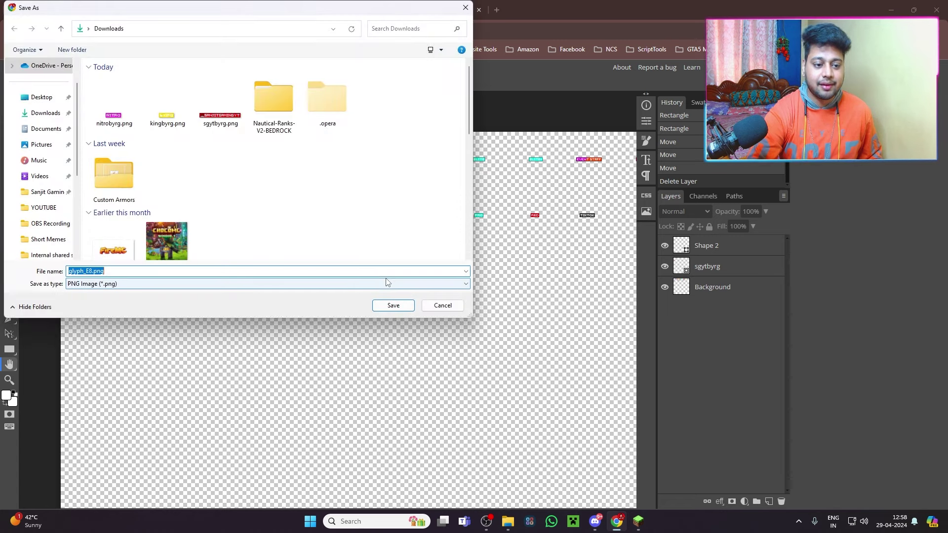
{"action": "left_click", "coordinate": [393, 306]}
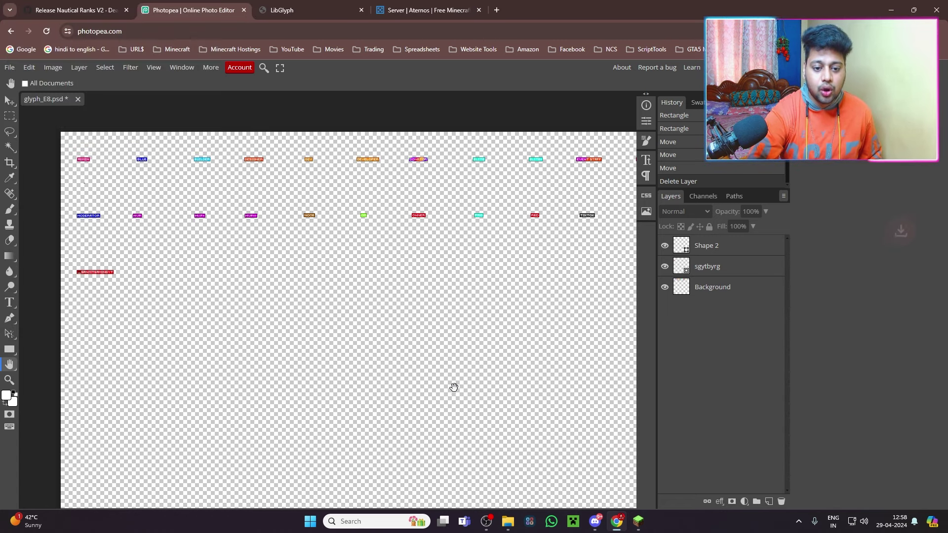
Step: Switch to File Explorer and cut the exported glyph_E8.png from the Downloads folder
{"action": "left_click", "coordinate": [507, 526]}
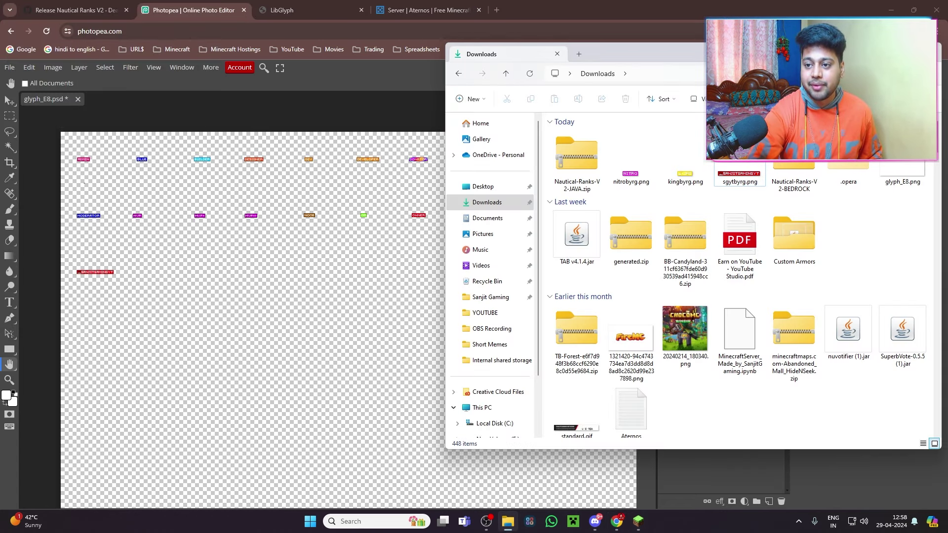
{"action": "key", "text": "super+Up"}
{"action": "left_click", "coordinate": [470, 118]}
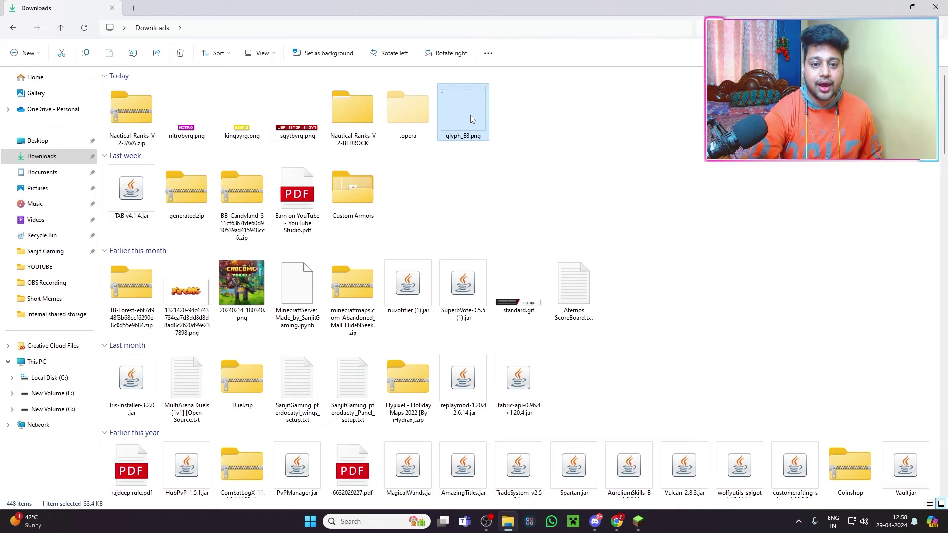
{"action": "right_click", "coordinate": [471, 114]}
{"action": "left_click", "coordinate": [481, 126]}
Step: Paste glyph_E8.png into the font folder of Nautical Ranks V2 - BEDROCK, replacing the existing file
{"action": "double_click", "coordinate": [367, 121]}
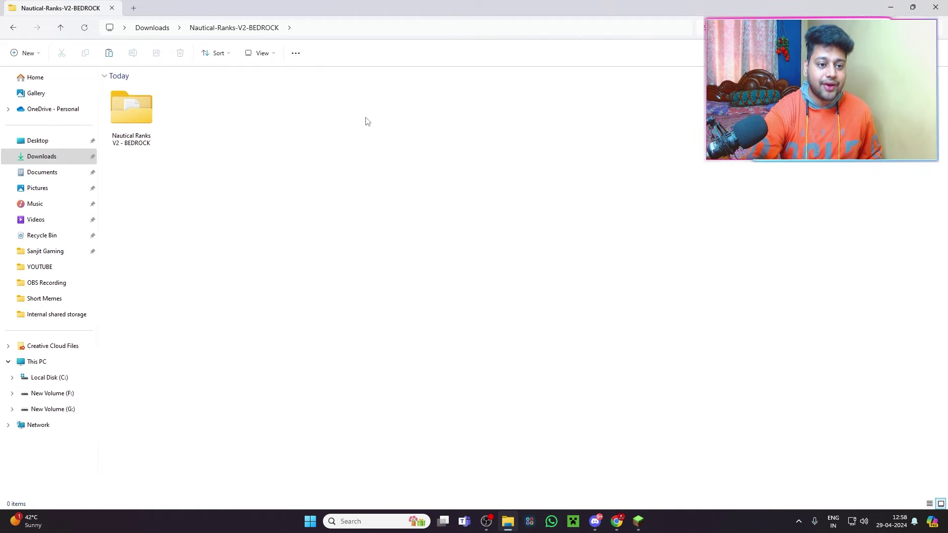
{"action": "double_click", "coordinate": [143, 117]}
{"action": "left_click", "coordinate": [246, 126]}
{"action": "double_click", "coordinate": [246, 127]}
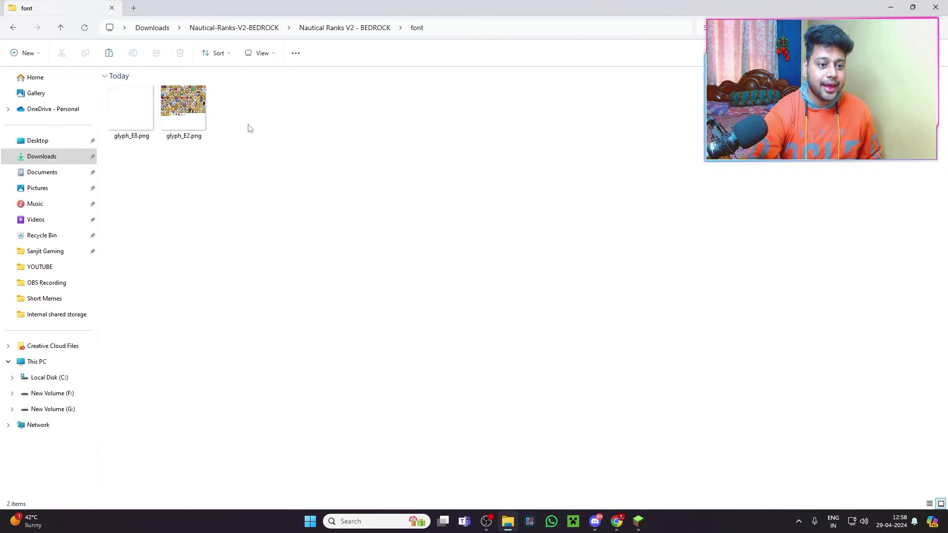
{"action": "right_click", "coordinate": [278, 116]}
{"action": "left_click", "coordinate": [288, 126]}
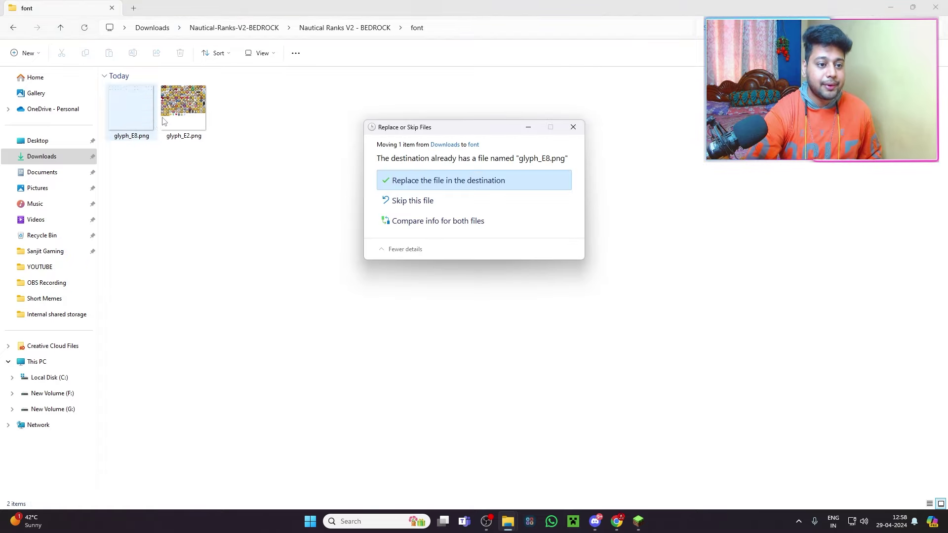
{"action": "left_click", "coordinate": [433, 182]}
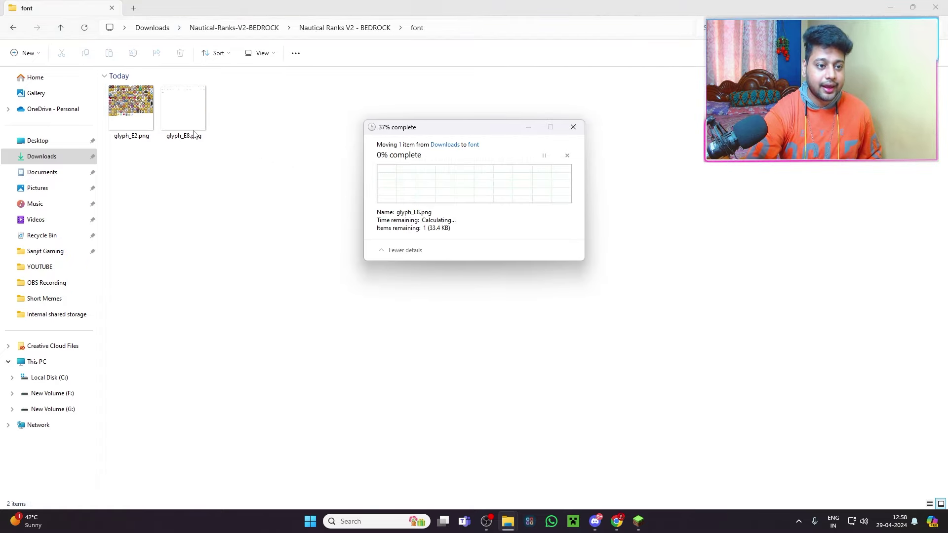
Step: Open glyph_E8.png from the font folder to check the tag layout, and close the image viewer
{"action": "left_click", "coordinate": [188, 117]}
{"action": "double_click", "coordinate": [189, 117]}
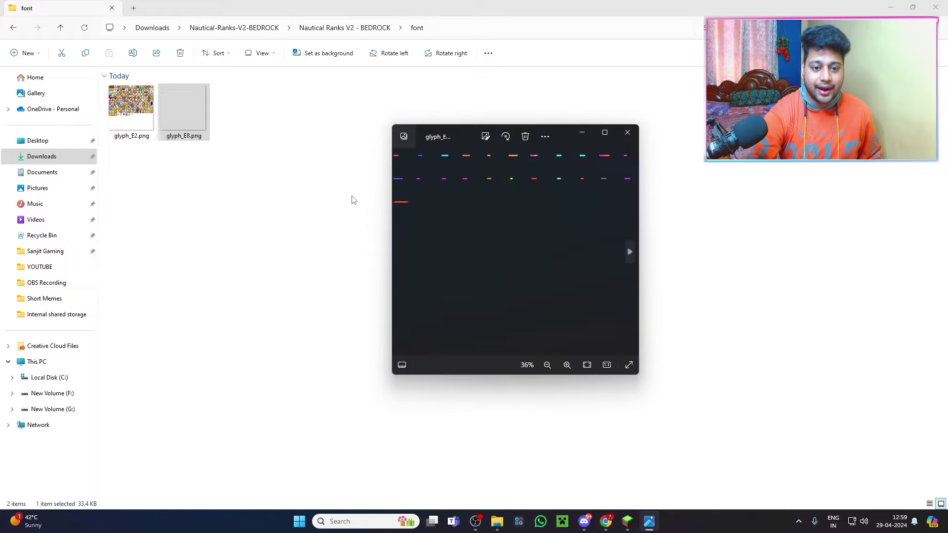
{"action": "left_click", "coordinate": [627, 133]}
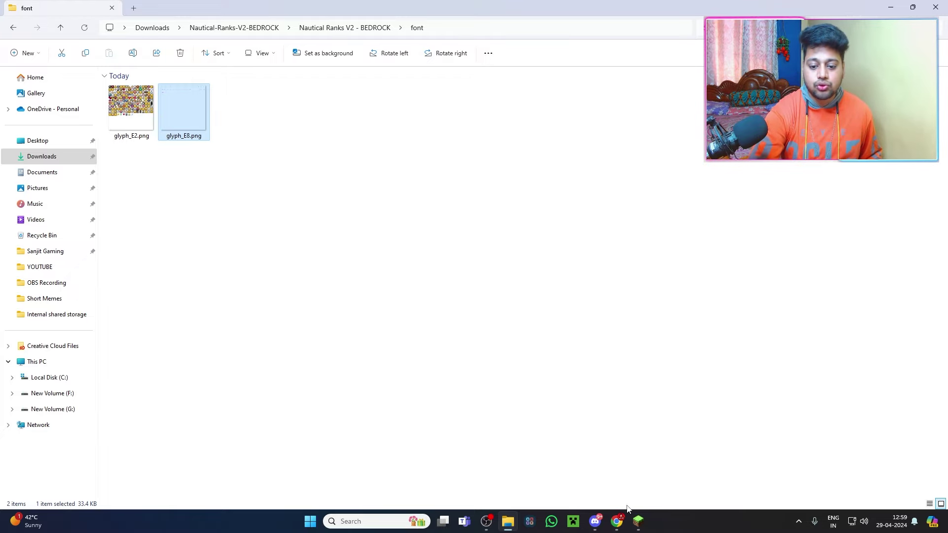
Step: Switch to LibGlyph in the browser and load glyph_E8.png from the Bedrock pack's font folder
{"action": "left_click", "coordinate": [617, 521]}
{"action": "left_click", "coordinate": [301, 6]}
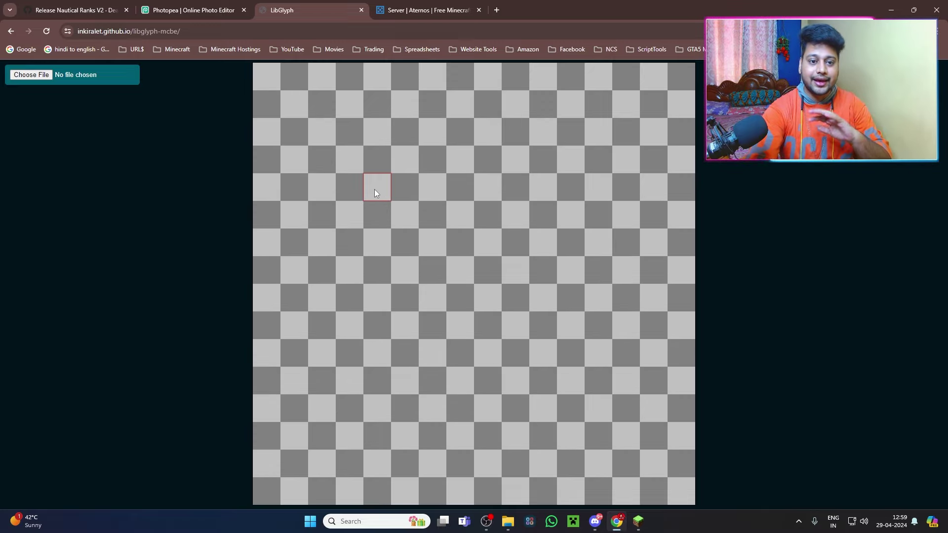
{"action": "left_click", "coordinate": [24, 74]}
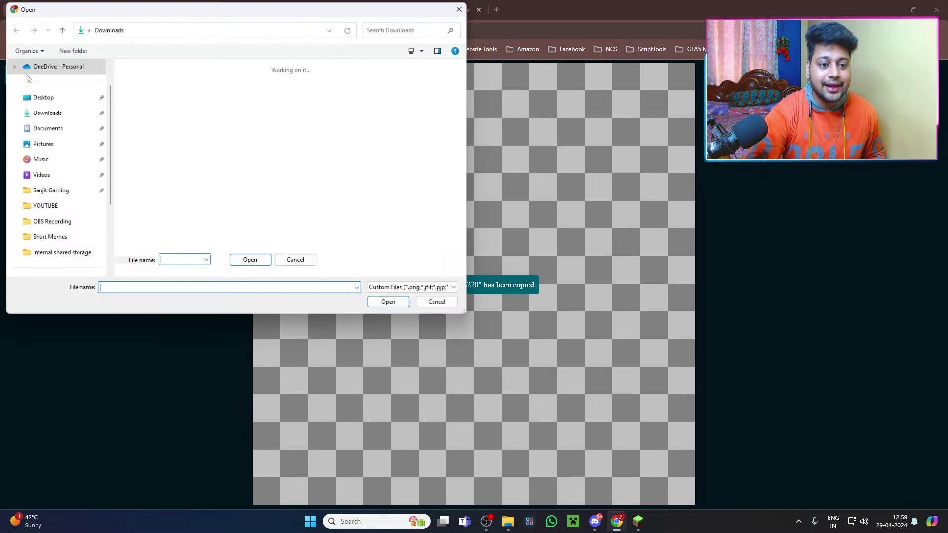
{"action": "double_click", "coordinate": [296, 111]}
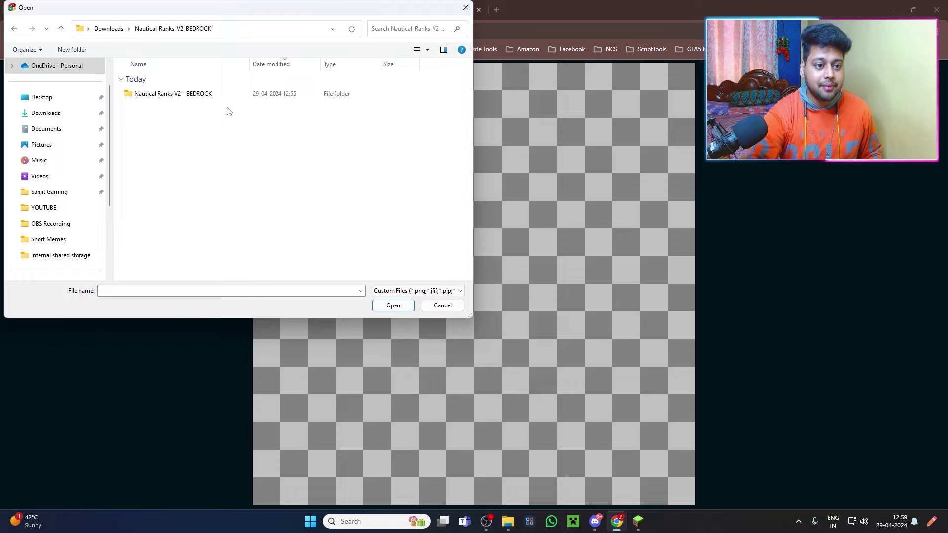
{"action": "double_click", "coordinate": [191, 95]}
{"action": "double_click", "coordinate": [163, 109]}
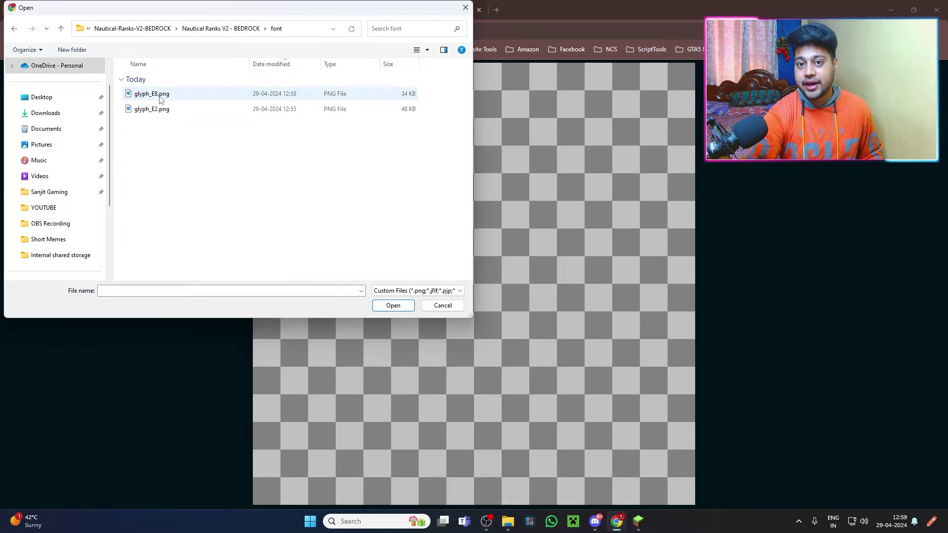
{"action": "left_click", "coordinate": [152, 94]}
{"action": "left_click", "coordinate": [393, 306]}
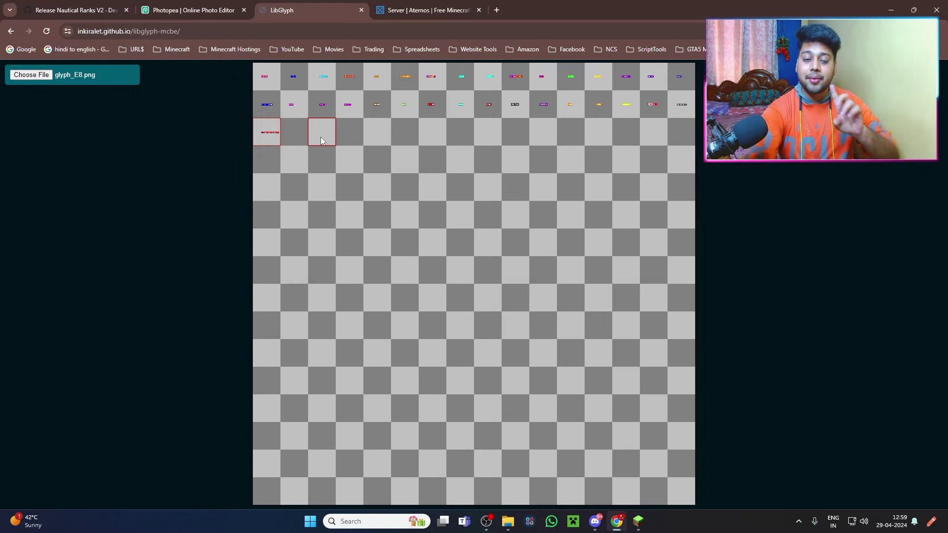
Step: Compare the Photopea sheet with the LibGlyph grid and copy the glyph character of the third row's first cell
{"action": "left_click", "coordinate": [212, 10]}
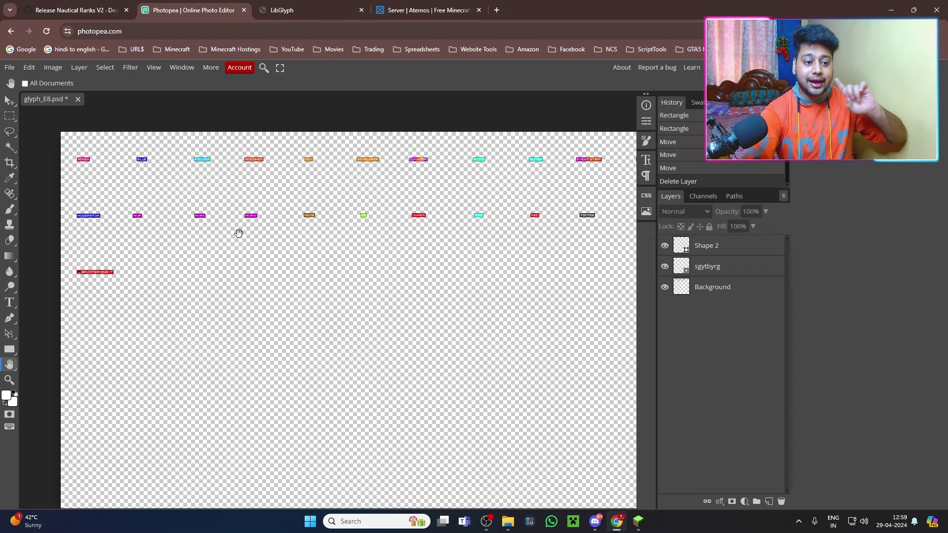
{"action": "left_click", "coordinate": [320, 5]}
{"action": "left_click", "coordinate": [225, 10]}
{"action": "left_click", "coordinate": [325, 6]}
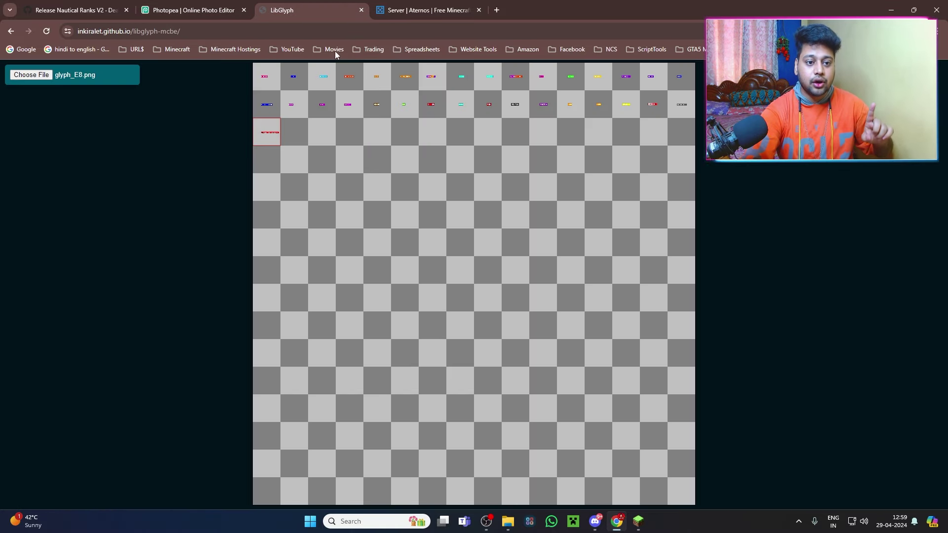
{"action": "left_click", "coordinate": [269, 140]}
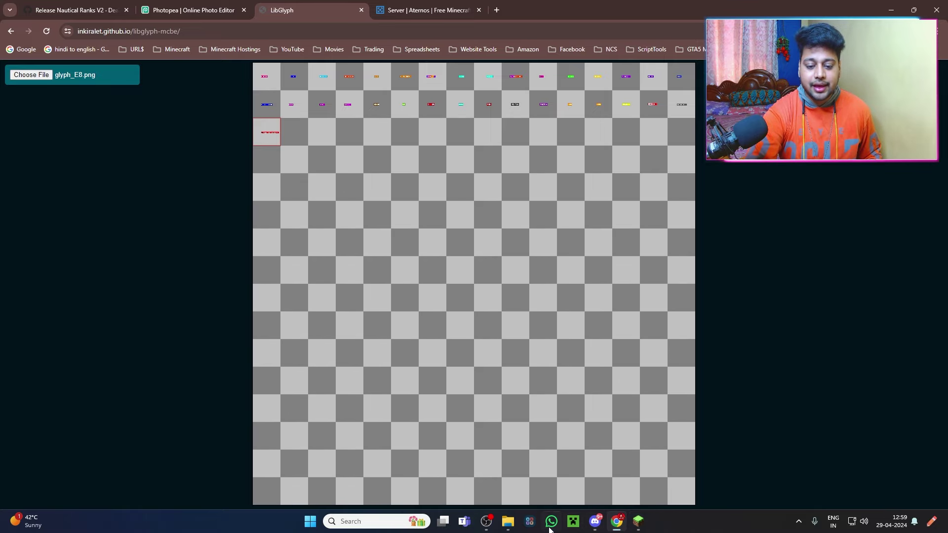
Step: Switch to File Explorer and compress the inner Nautical Ranks V2 - BEDROCK folder into a ZIP file
{"action": "left_click", "coordinate": [512, 525]}
{"action": "left_click", "coordinate": [152, 27]}
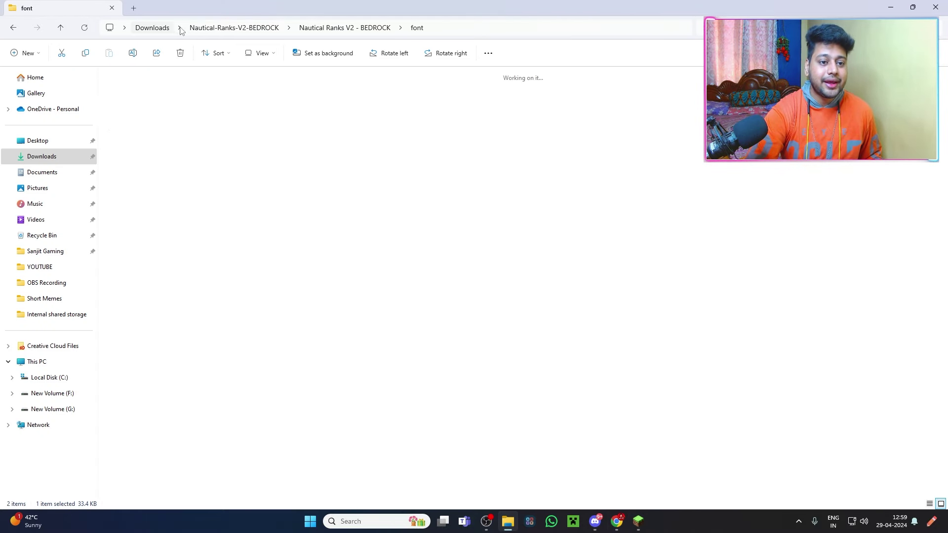
{"action": "double_click", "coordinate": [352, 115]}
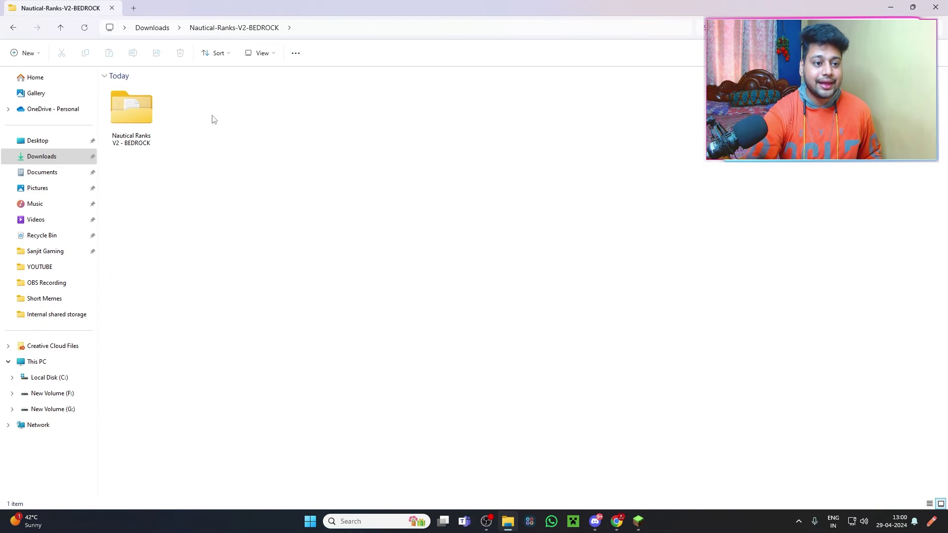
{"action": "double_click", "coordinate": [132, 115]}
{"action": "key", "text": "alt+Left"}
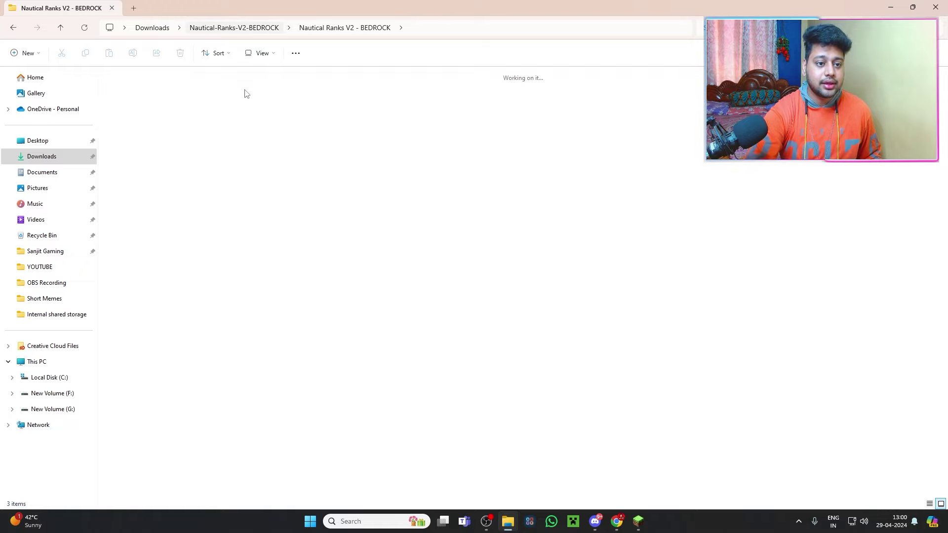
{"action": "right_click", "coordinate": [136, 115]}
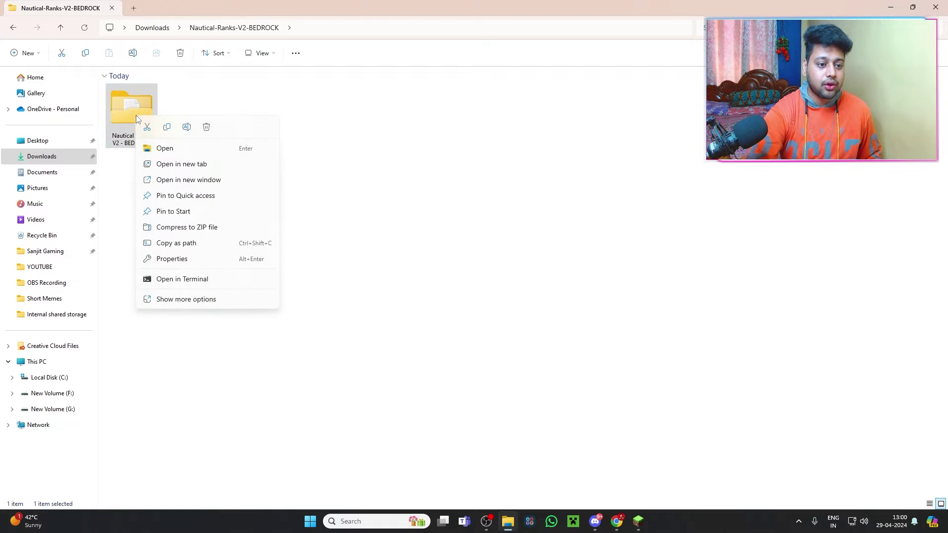
{"action": "left_click", "coordinate": [191, 228]}
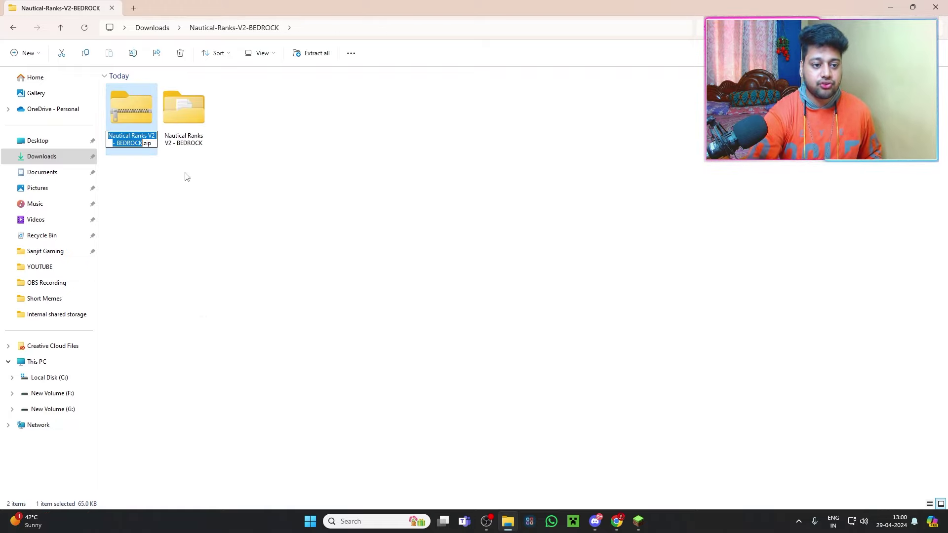
Step: Change the extension of the Nautical Ranks V2 - BEDROCK archive from .zip to .mcpack and accept the extension change
{"action": "key", "text": "Return"}
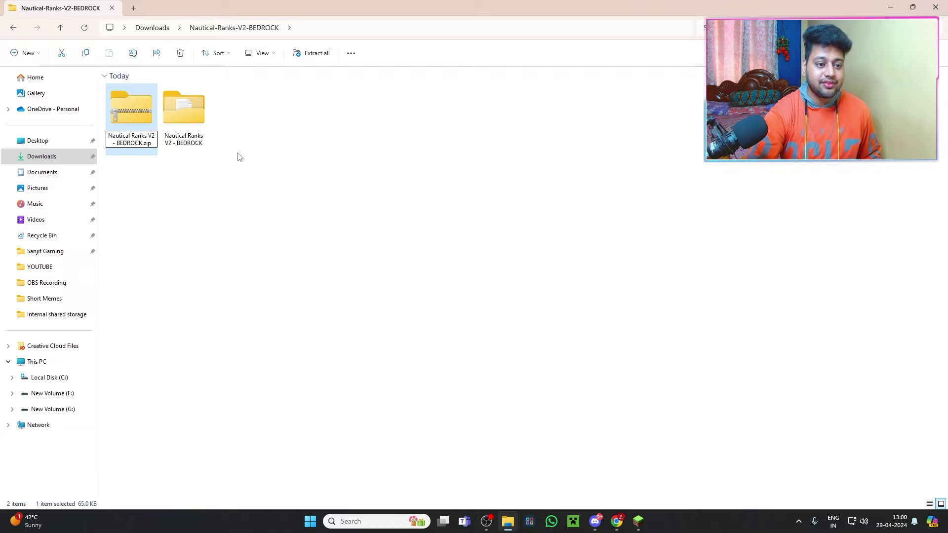
{"action": "key", "text": "BackSpace"}
{"action": "key", "text": "BackSpace"}
{"action": "key", "text": "BackSpace"}
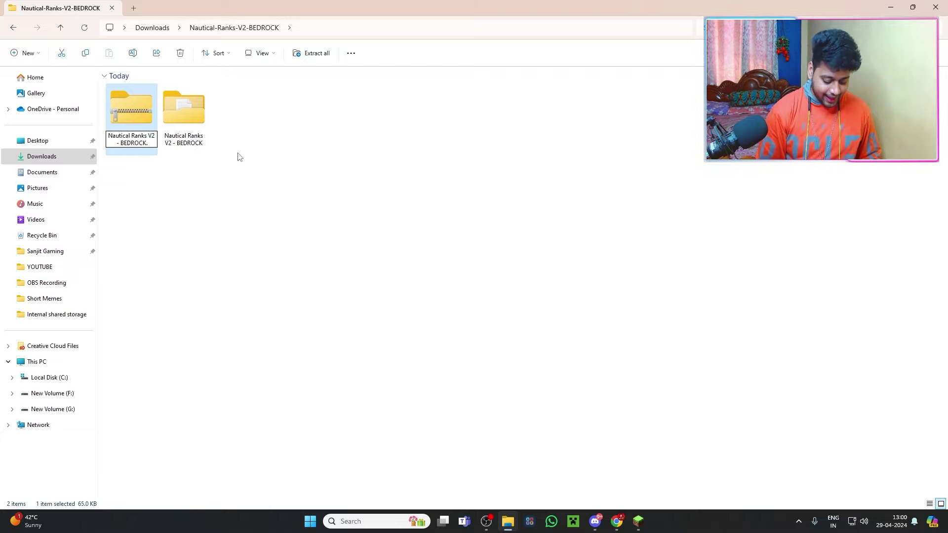
{"action": "type", "text": "mcpack"}
{"action": "key", "text": "Return"}
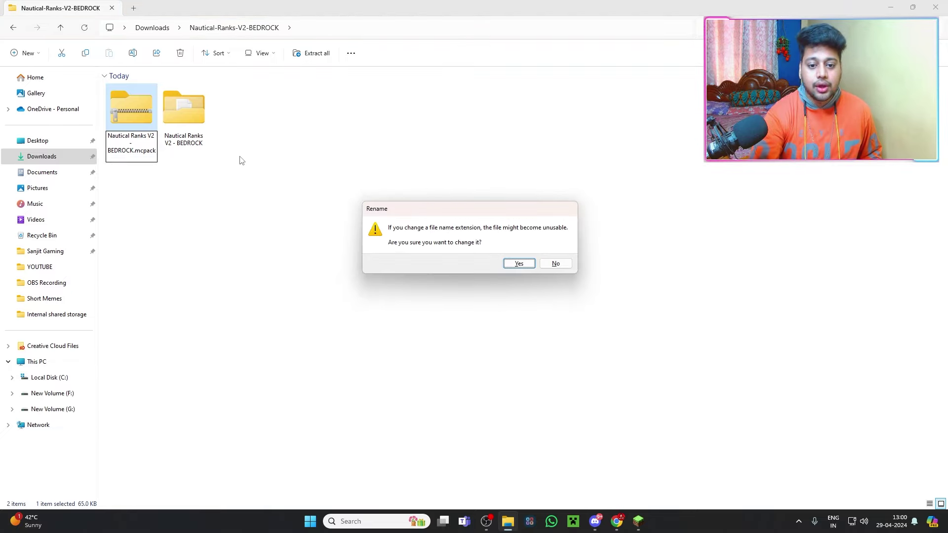
{"action": "left_click", "coordinate": [519, 263]}
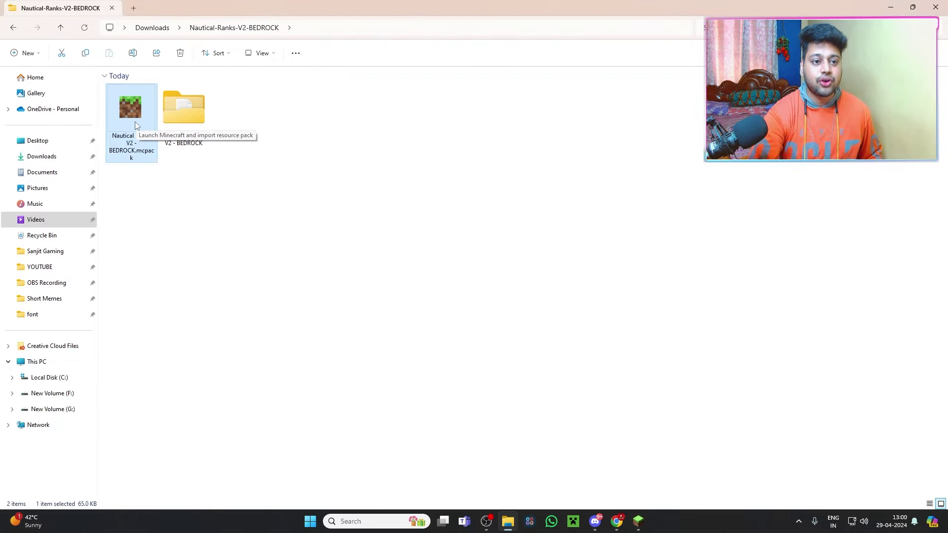
Step: Move the Bedrock .mcpack file into Downloads and delete the Nautical-Ranks-V2-BEDROCK and .opera folders there
{"action": "left_click_drag", "start_coordinate": [135, 121], "coordinate": [49, 158]}
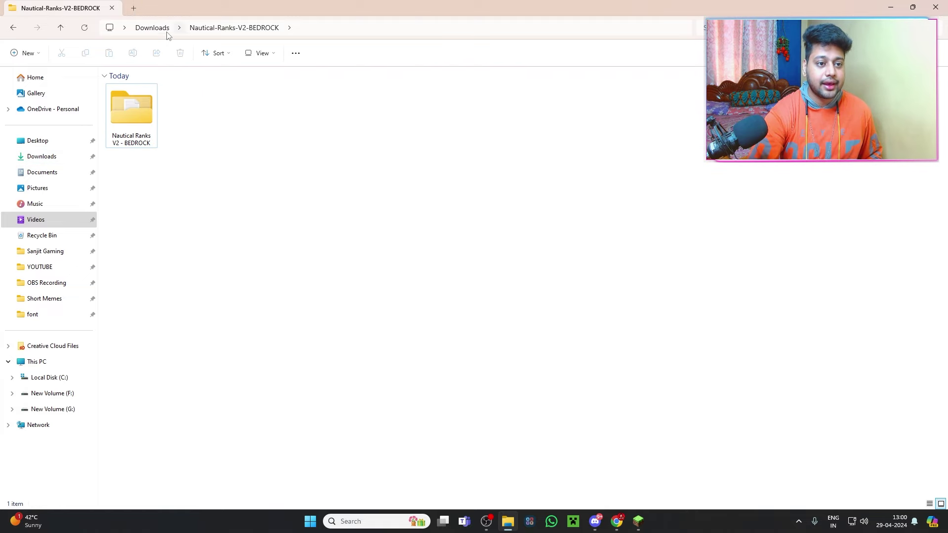
{"action": "left_click", "coordinate": [165, 32]}
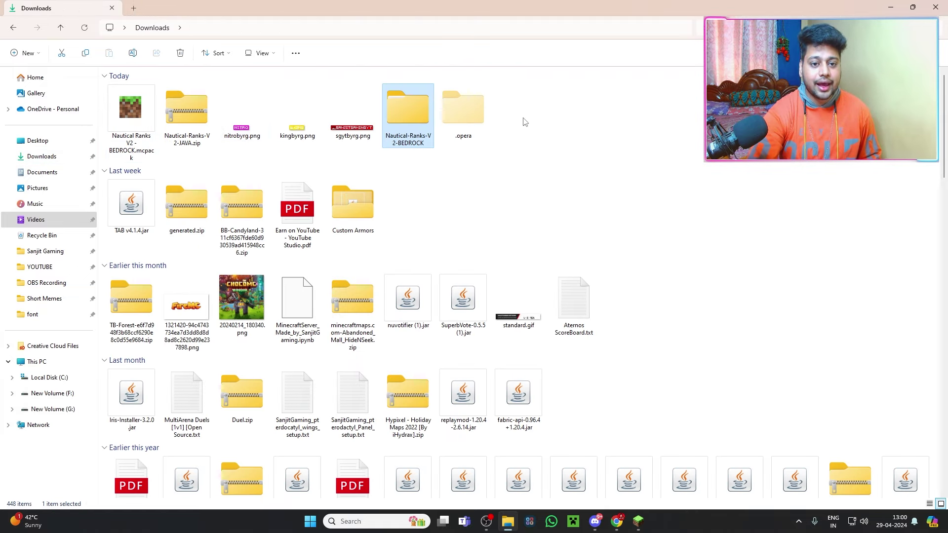
{"action": "left_click_drag", "start_coordinate": [523, 121], "coordinate": [416, 123]}
{"action": "key", "text": "Delete"}
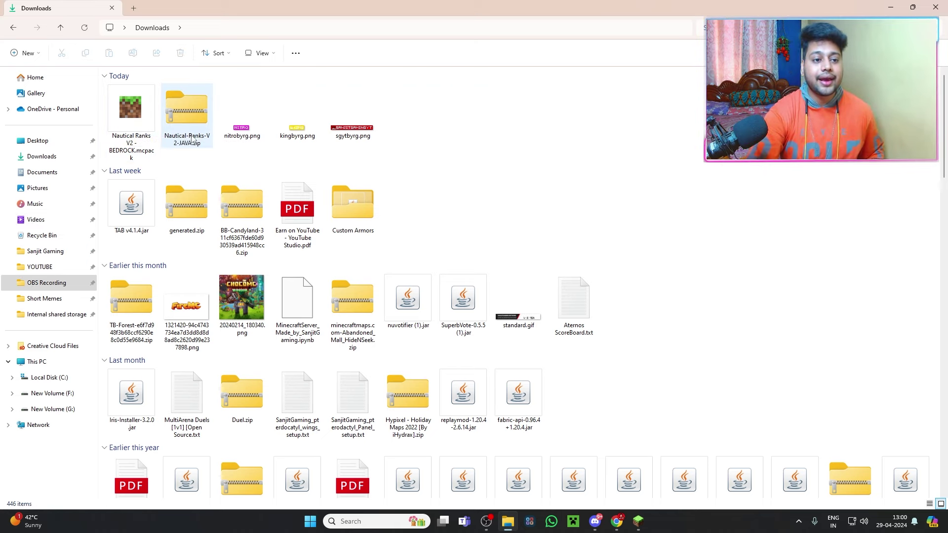
Step: Extract Nautical-Ranks-V2-JAVA.zip into a Nautical-Ranks-V2-JAVA folder in Downloads and delete the original archive
{"action": "right_click", "coordinate": [190, 138]}
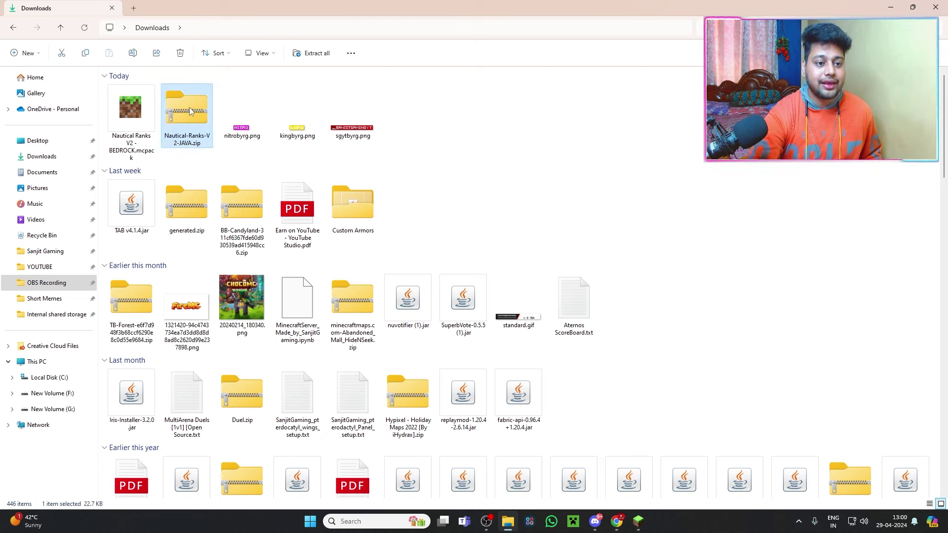
{"action": "left_click", "coordinate": [223, 219]}
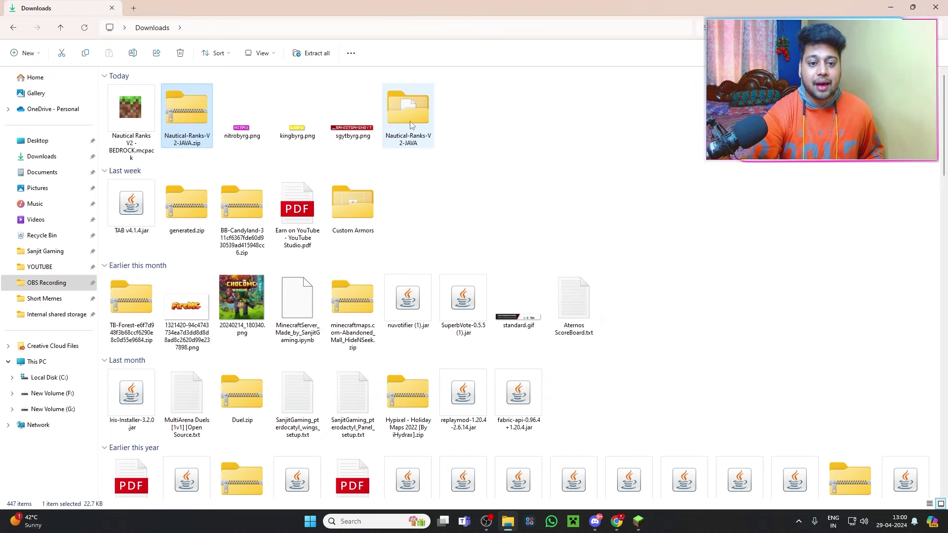
{"action": "key", "text": "Delete"}
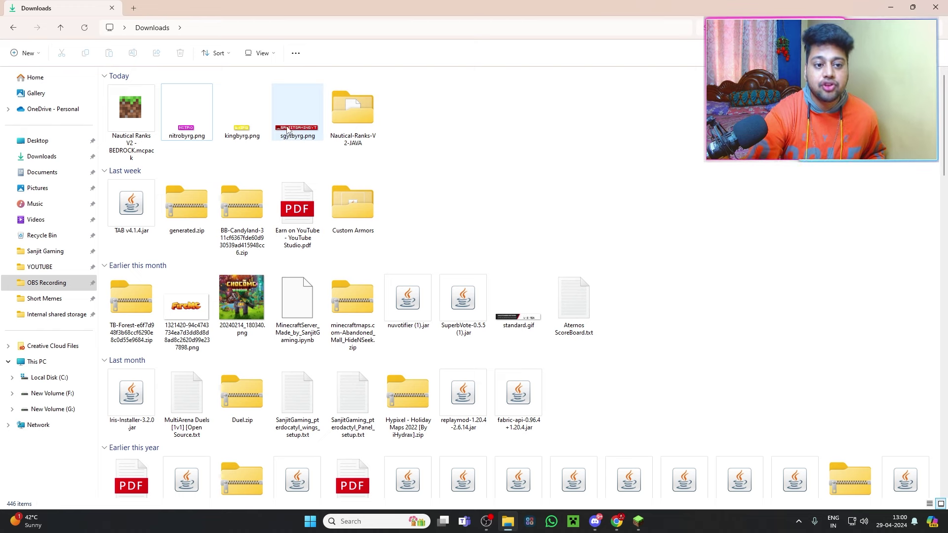
Step: Copy the custom tag image sgytbyrg.png from the Downloads folder
{"action": "left_click", "coordinate": [288, 144]}
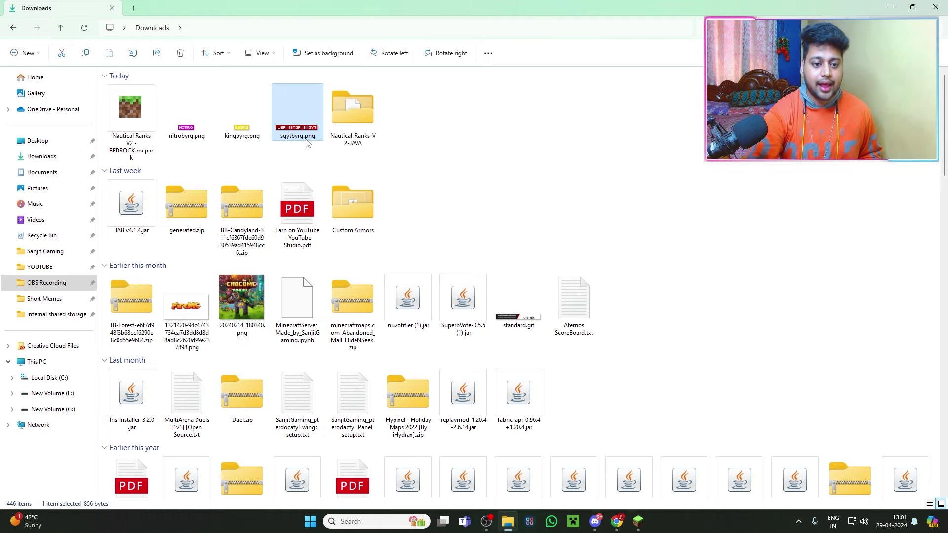
{"action": "left_click", "coordinate": [307, 138]}
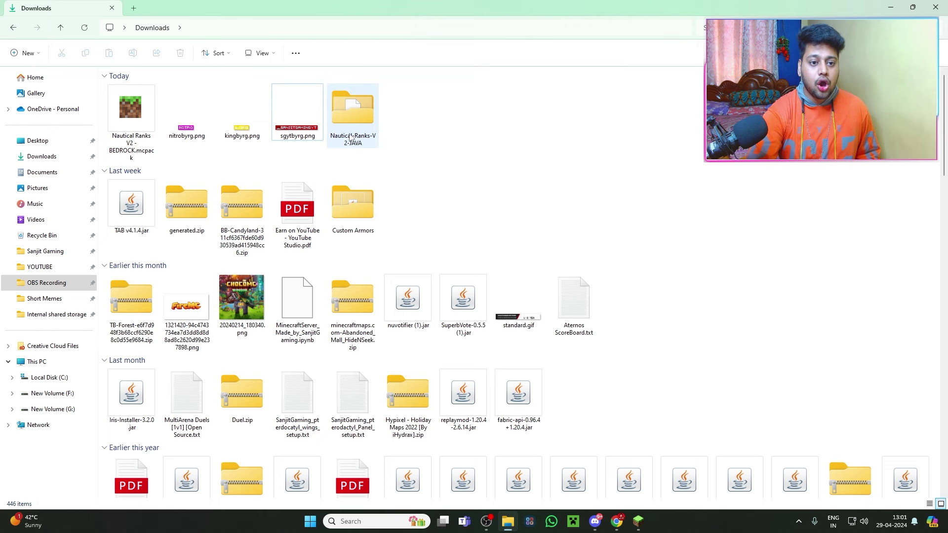
{"action": "right_click", "coordinate": [292, 121]}
{"action": "left_click", "coordinate": [284, 126]}
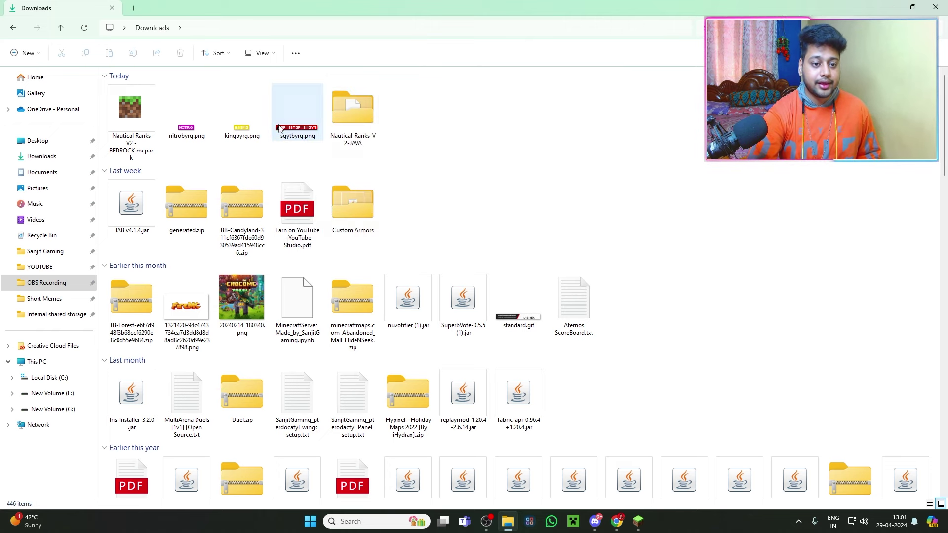
{"action": "right_click", "coordinate": [277, 124]}
{"action": "left_click", "coordinate": [282, 126]}
{"action": "right_click", "coordinate": [292, 129]}
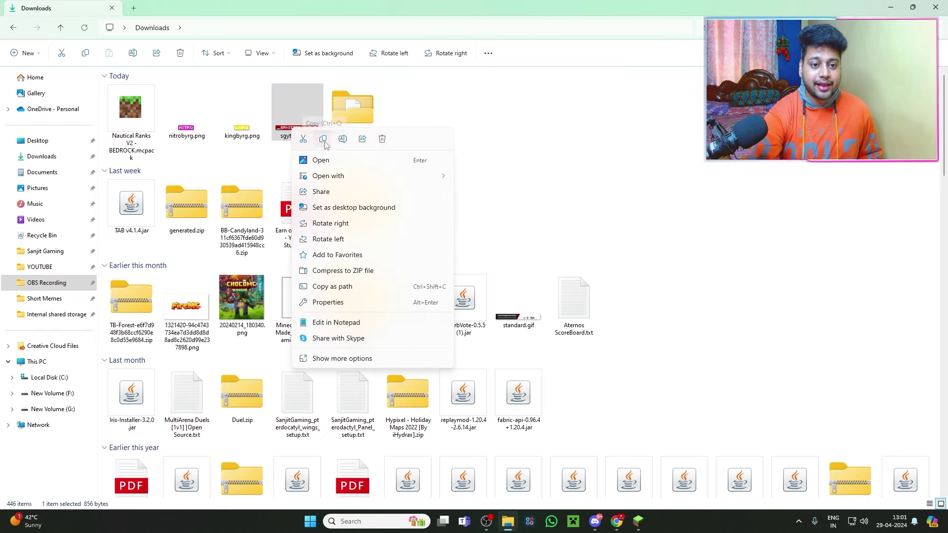
{"action": "left_click", "coordinate": [325, 139]}
Step: Paste the copied tag image into the Java pack's assets/minecraft/textures/ranks folder
{"action": "double_click", "coordinate": [354, 120]}
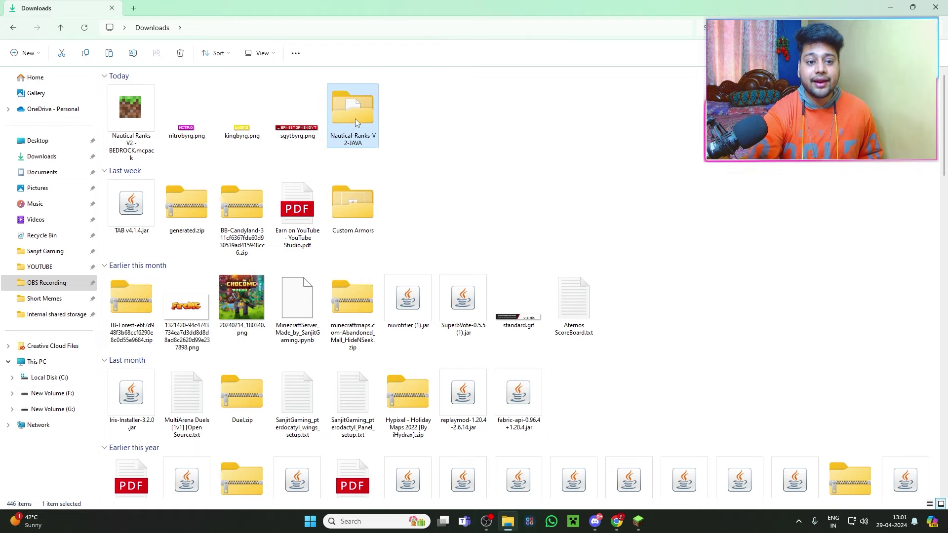
{"action": "double_click", "coordinate": [155, 113]}
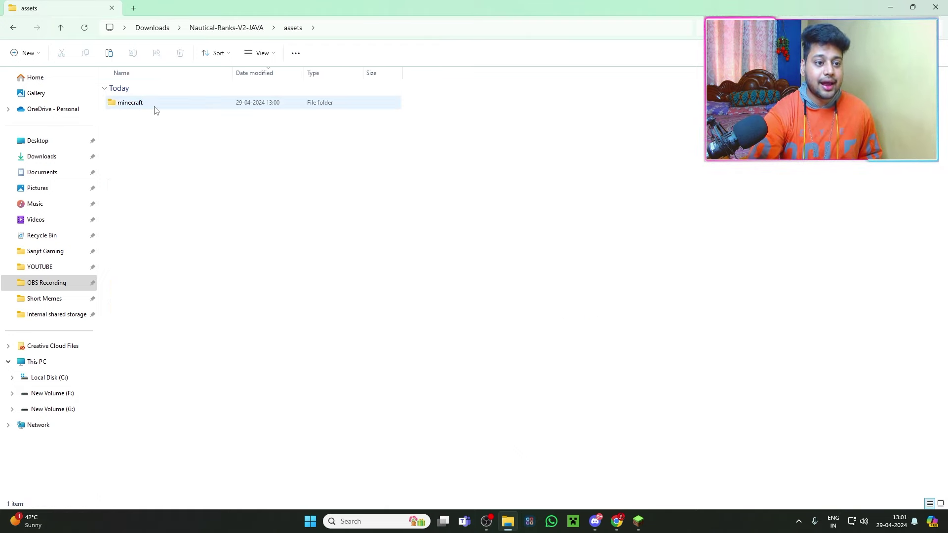
{"action": "double_click", "coordinate": [152, 102]}
{"action": "double_click", "coordinate": [146, 120]}
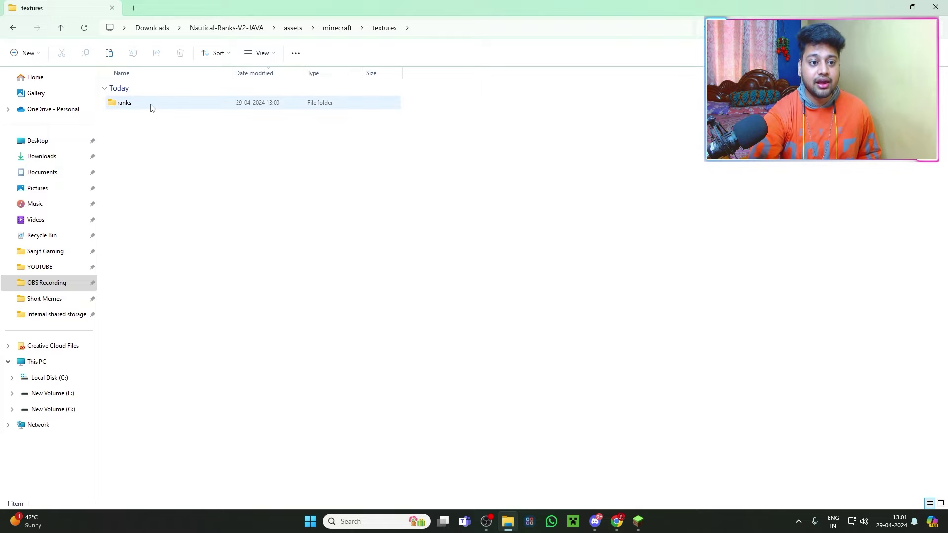
{"action": "double_click", "coordinate": [159, 108]}
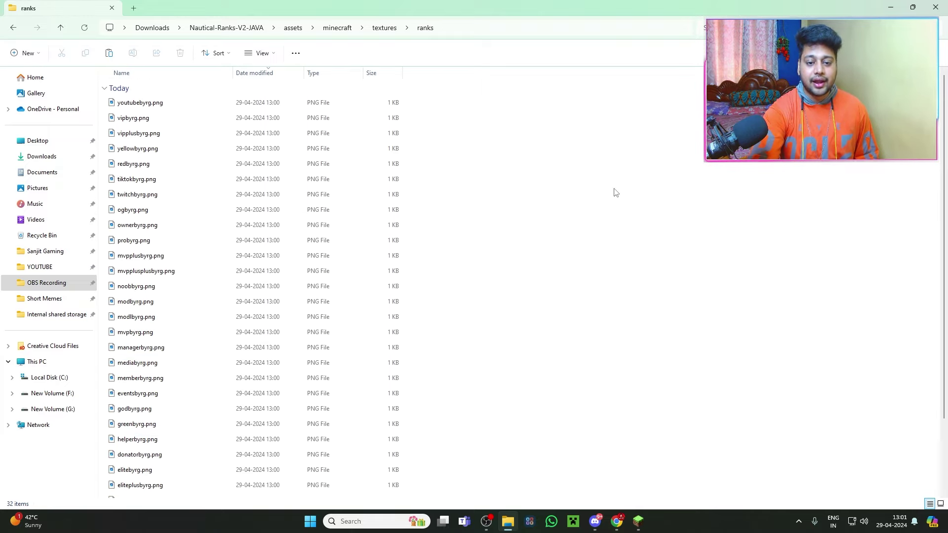
{"action": "right_click", "coordinate": [559, 145]}
{"action": "left_click", "coordinate": [573, 157]}
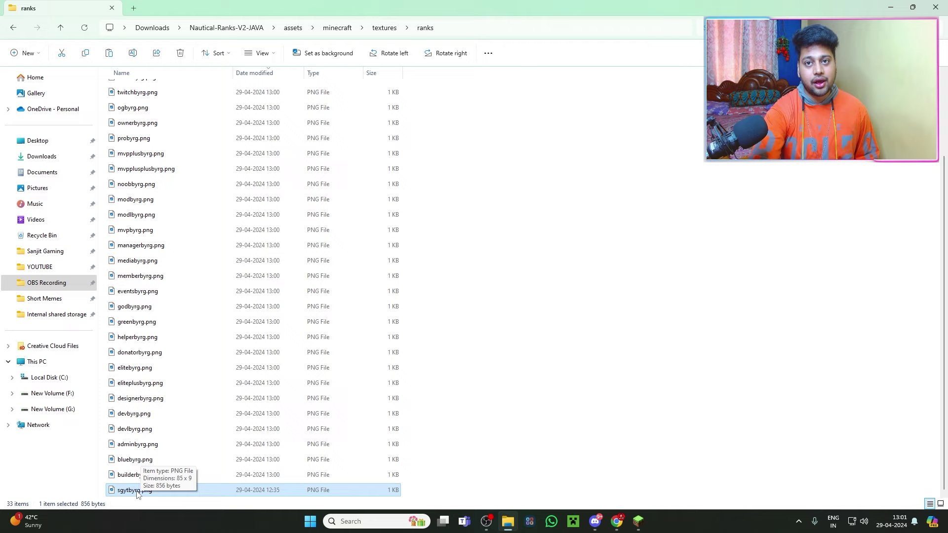
Step: Open default.json from the Java pack's assets/minecraft/font folder in Notepad and maximize the window
{"action": "left_click", "coordinate": [14, 29]}
{"action": "left_click", "coordinate": [14, 28]}
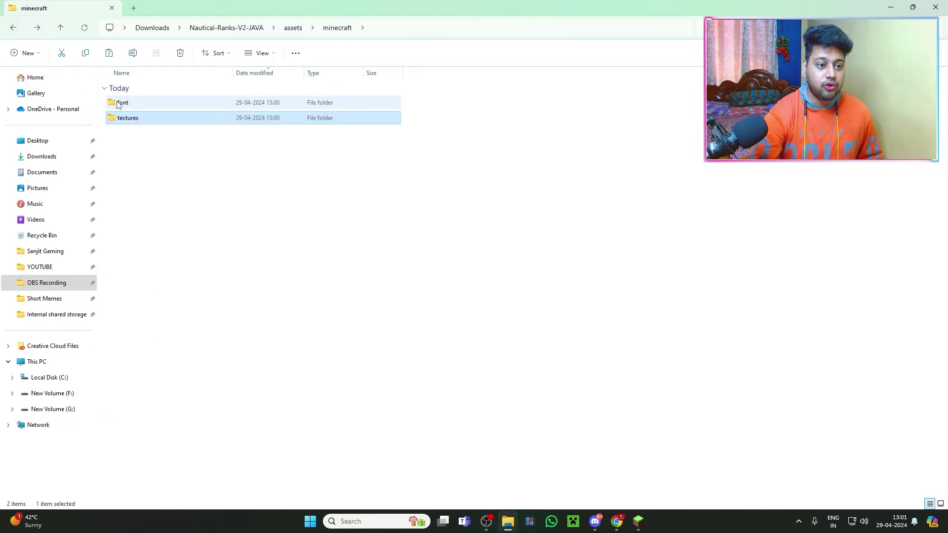
{"action": "double_click", "coordinate": [134, 104]}
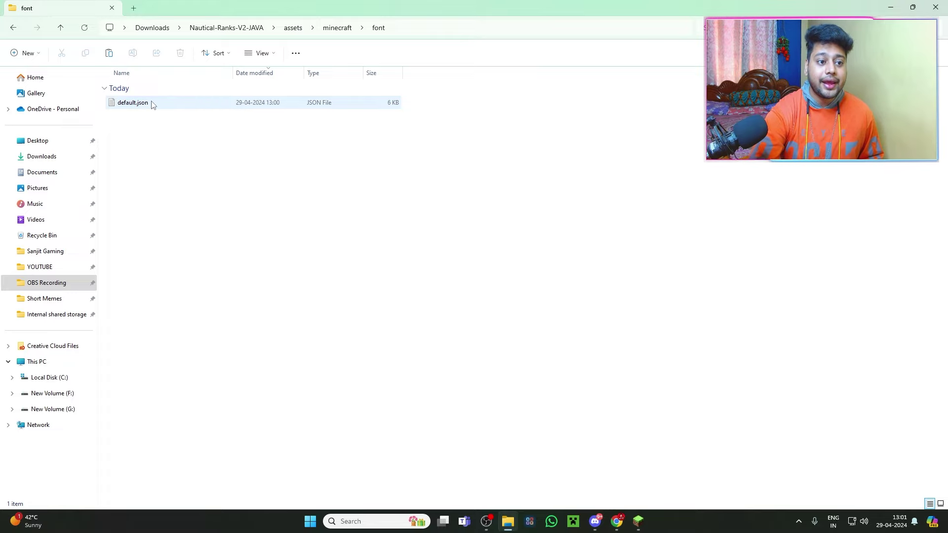
{"action": "double_click", "coordinate": [148, 105]}
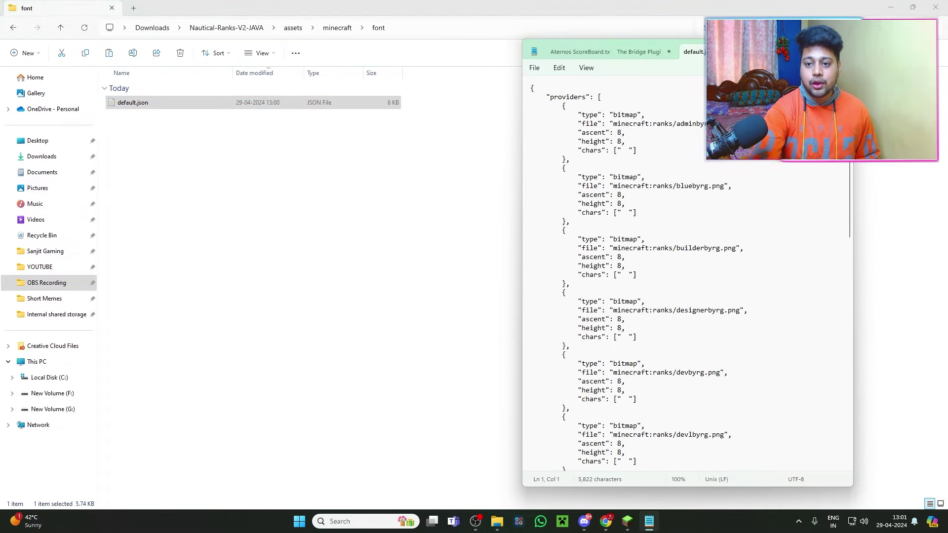
{"action": "key", "text": "super+Up"}
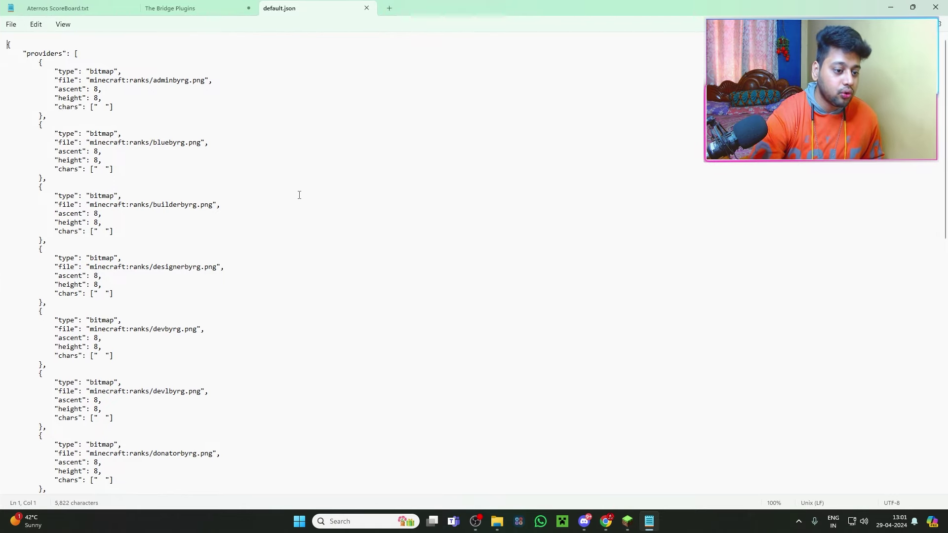
Step: Duplicate the youtubebyrg.png provider block in default.json, placing the copy directly before the memberbyrg.png block
{"action": "scroll", "coordinate": [311, 203], "scroll_direction": "down", "scroll_amount": 5}
{"action": "scroll", "coordinate": [311, 202], "scroll_direction": "down", "scroll_amount": 20}
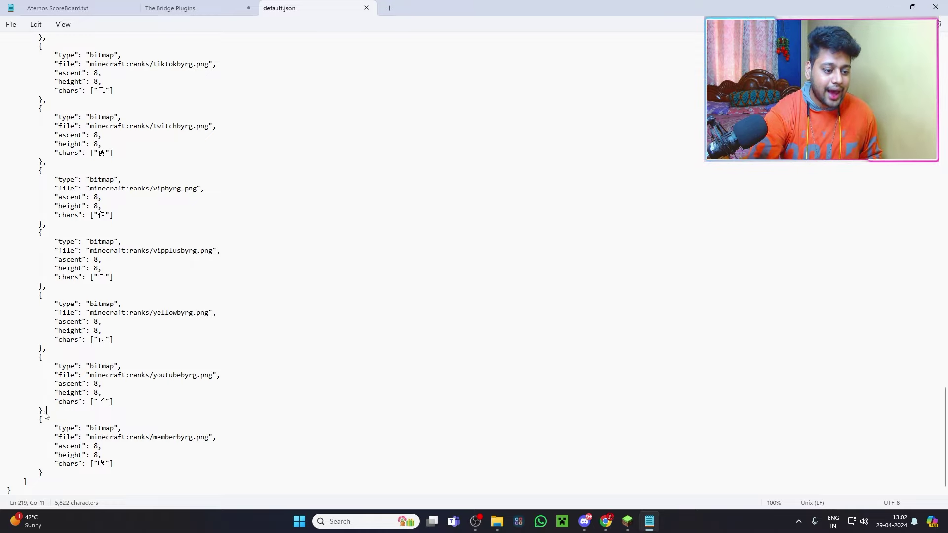
{"action": "left_click_drag", "start_coordinate": [45, 416], "coordinate": [2, 361]}
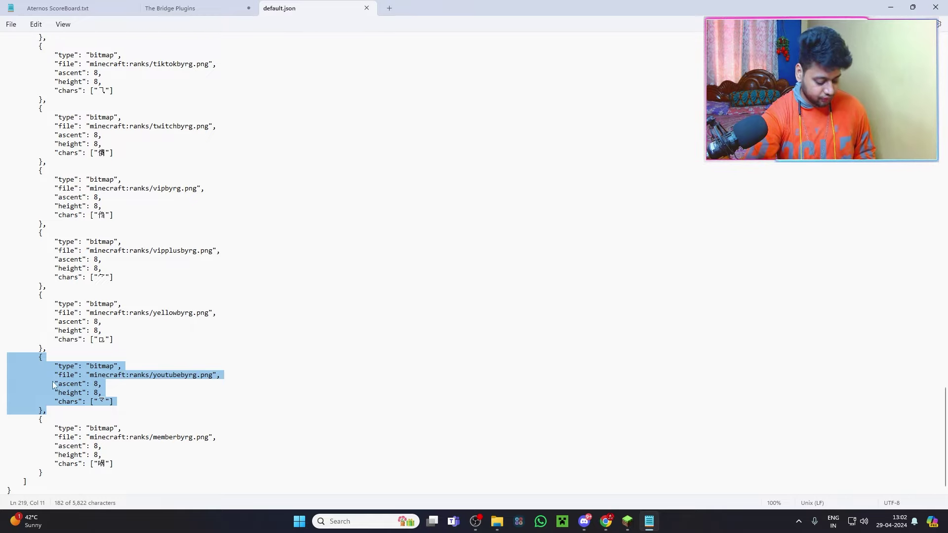
{"action": "left_click", "coordinate": [56, 413]}
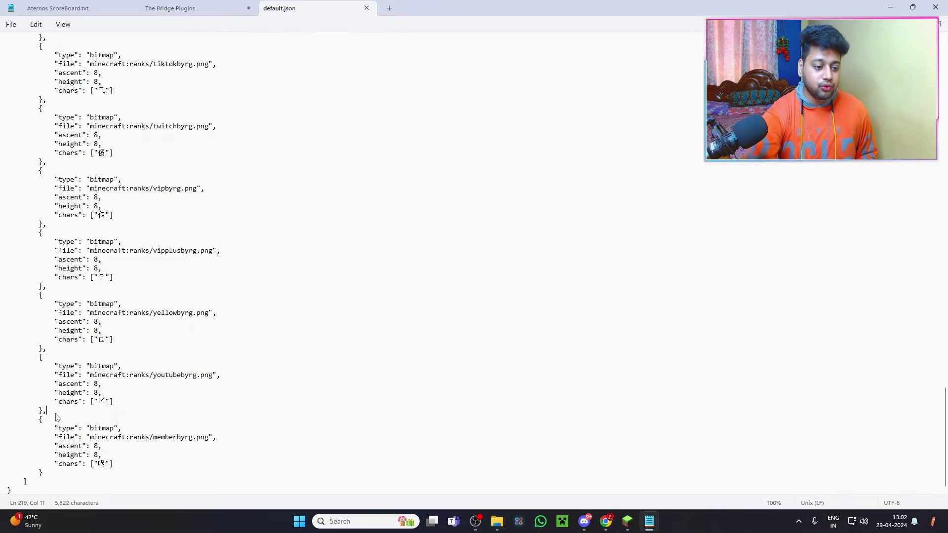
{"action": "key", "text": "Return"}
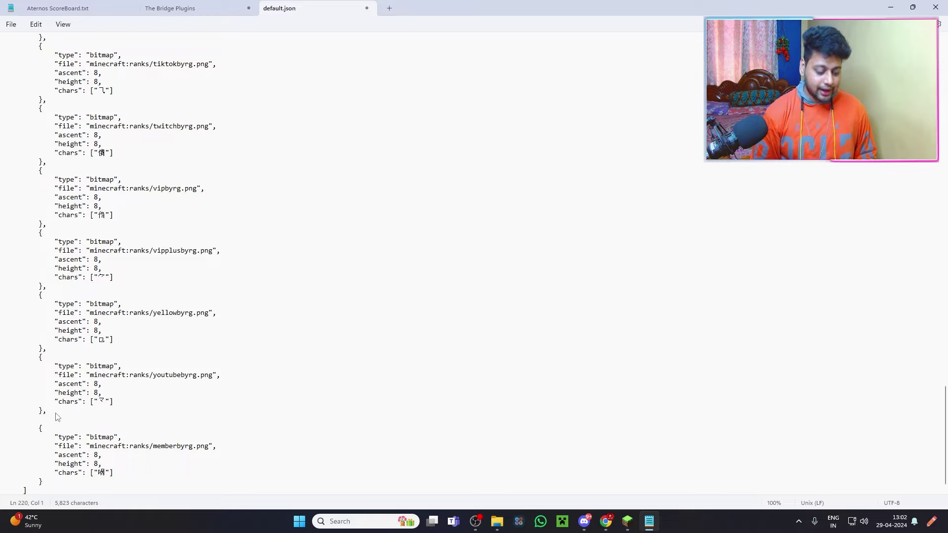
{"action": "key", "text": "ctrl+v"}
{"action": "scroll", "coordinate": [95, 392], "scroll_direction": "down", "scroll_amount": 2}
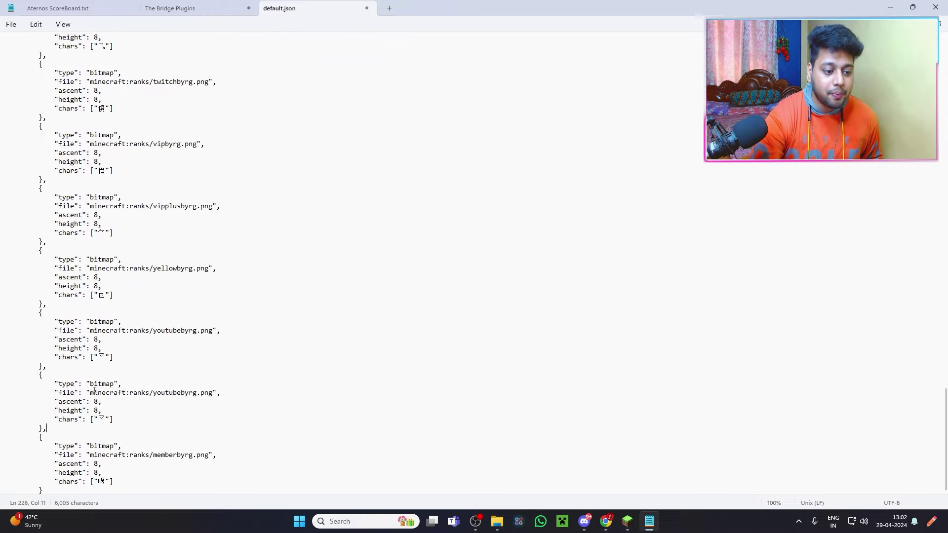
{"action": "scroll", "coordinate": [95, 404], "scroll_direction": "down", "scroll_amount": 1}
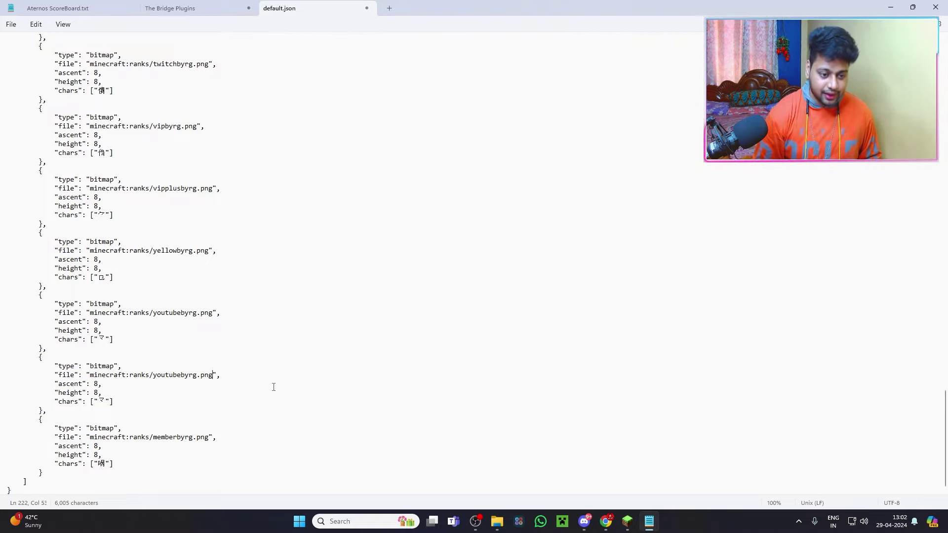
Step: Erase "tubebyrg.png" from the end of the file path in the duplicated provider block
{"action": "key", "text": "BackSpace"}
{"action": "key", "text": "BackSpace"}
{"action": "key", "text": "BackSpace"}
{"action": "key", "text": "BackSpace"}
{"action": "key", "text": "BackSpace"}
{"action": "key", "text": "BackSpace"}
{"action": "key", "text": "BackSpace"}
{"action": "key", "text": "BackSpace"}
{"action": "key", "text": "BackSpace"}
{"action": "key", "text": "BackSpace"}
{"action": "key", "text": "BackSpace"}
{"action": "key", "text": "BackSpace"}
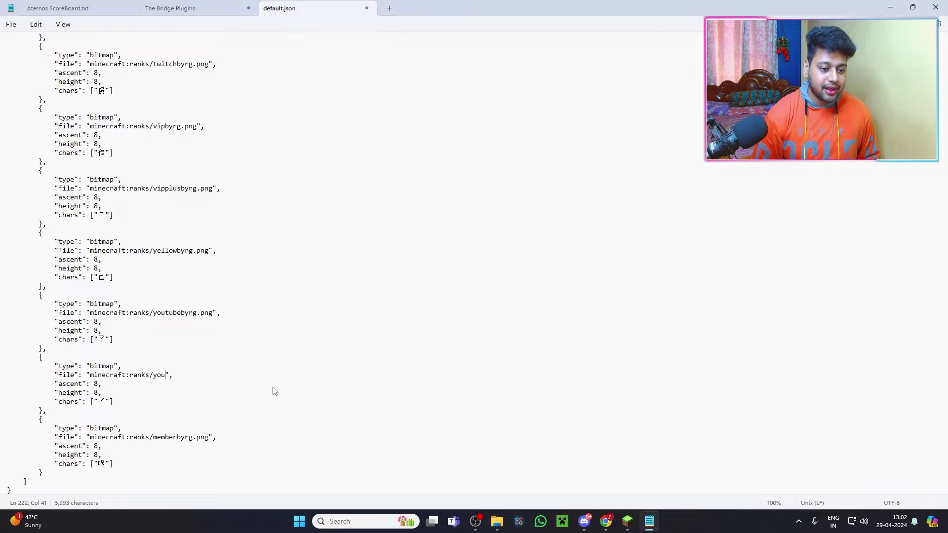
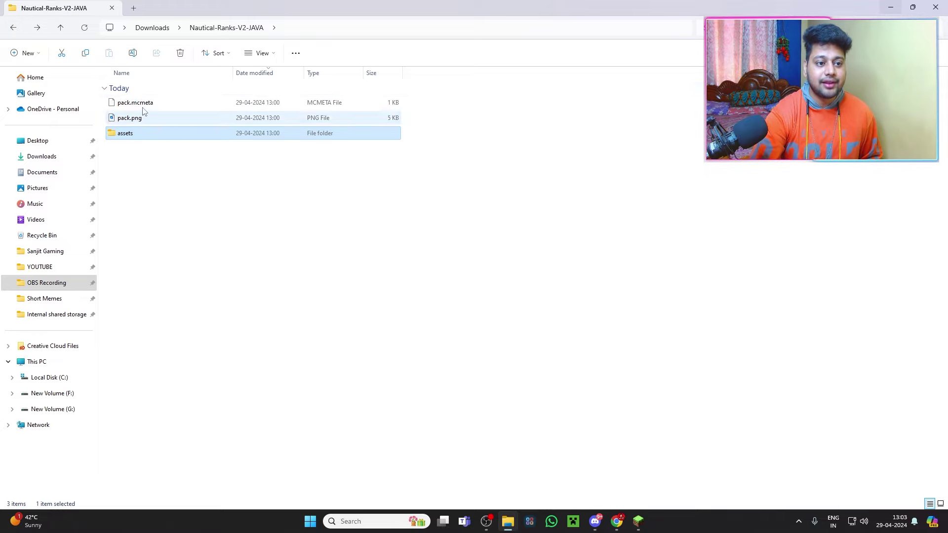
Step: Compress pack.mcmeta, pack.png and assets from the Nautical-Ranks-V2-JAVA folder into a ZIP file named Nautical-Ranks-Java
{"action": "left_click", "coordinate": [12, 28]}
{"action": "double_click", "coordinate": [362, 119]}
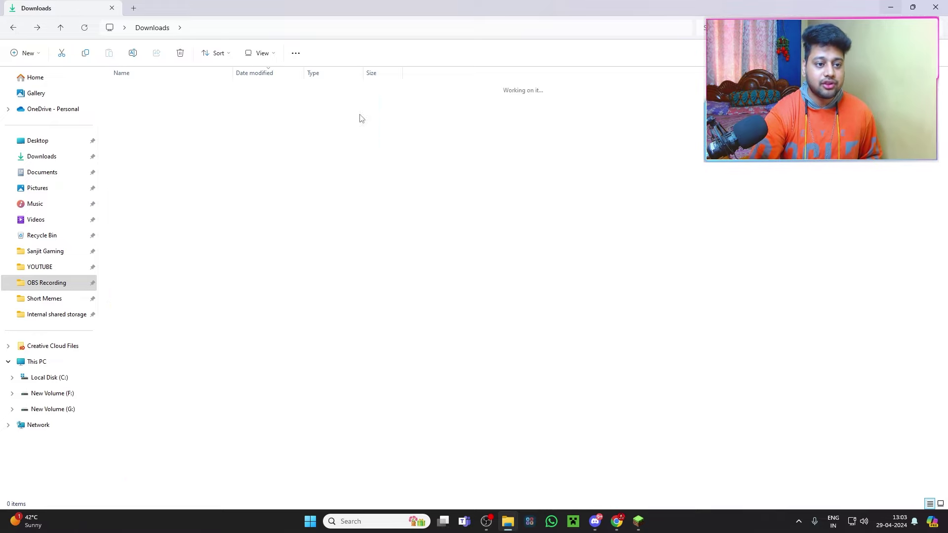
{"action": "left_click_drag", "start_coordinate": [138, 151], "coordinate": [131, 105]}
{"action": "right_click", "coordinate": [132, 106]}
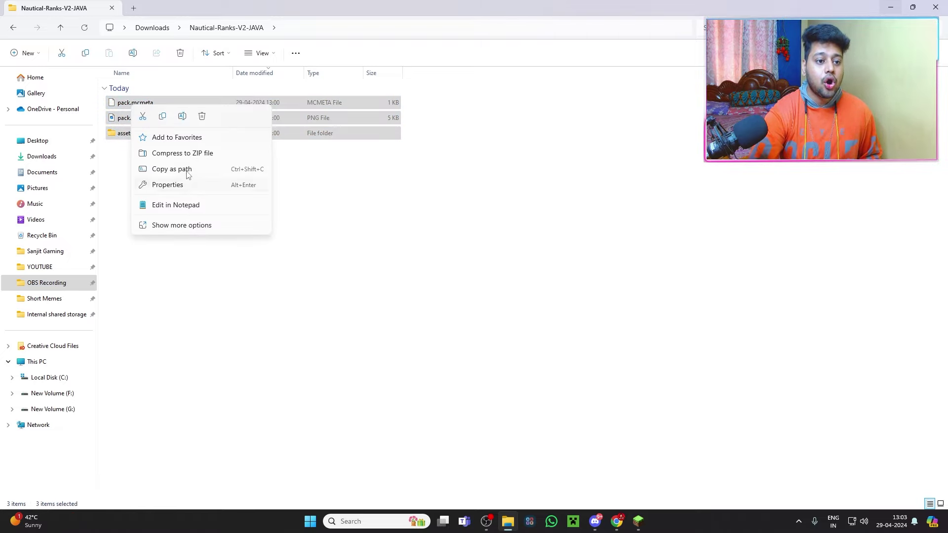
{"action": "left_click", "coordinate": [183, 153]}
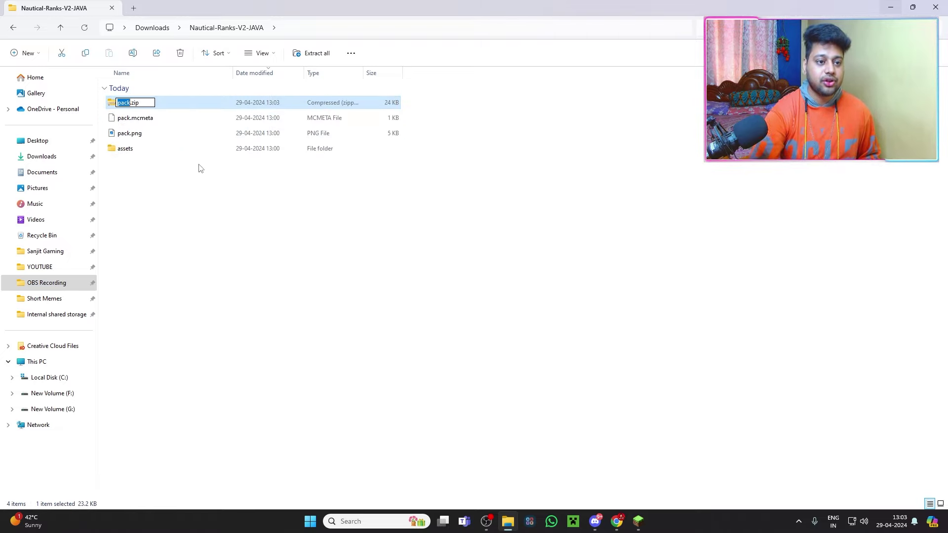
{"action": "type", "text": "Naut"}
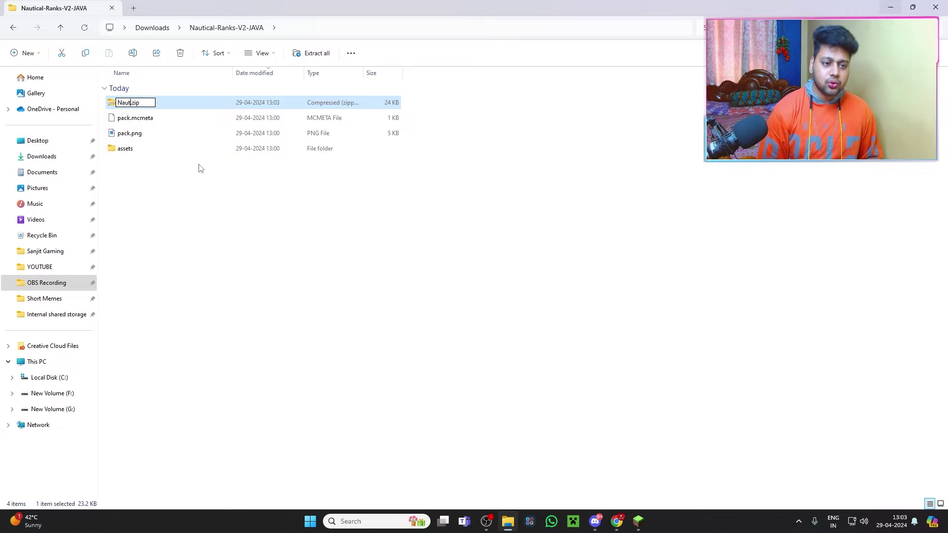
{"action": "type", "text": "ical"}
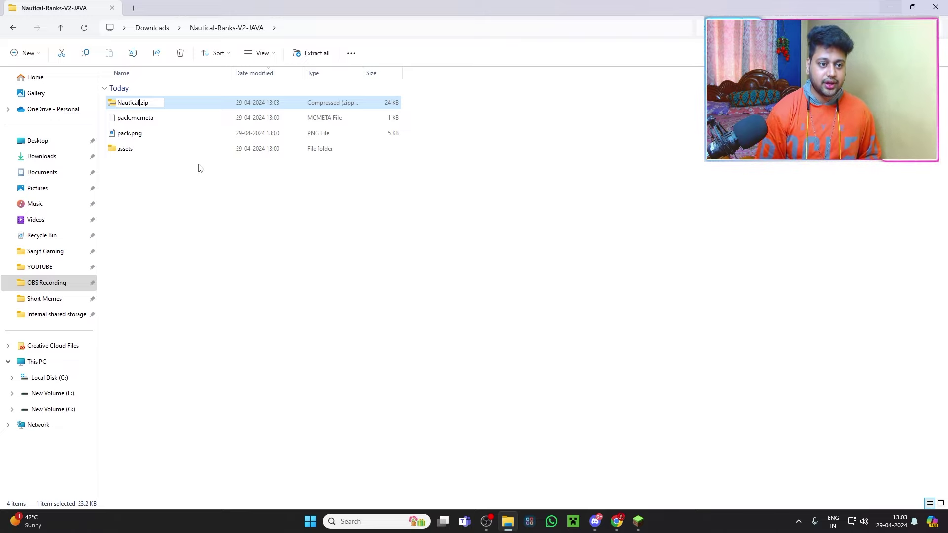
{"action": "type", "text": "-Ranks-Java"}
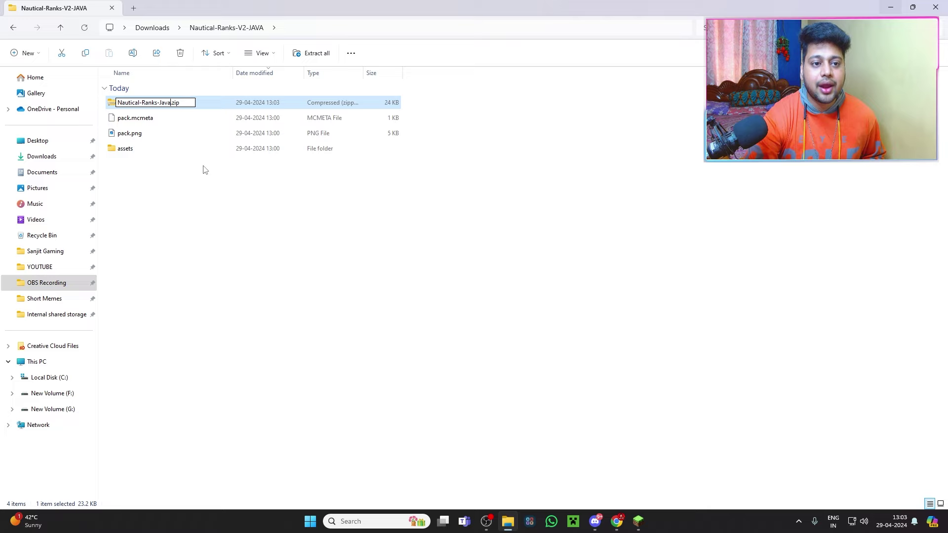
{"action": "key", "text": "Return"}
Step: Move Nautical-Ranks-Java.zip into the Downloads folder and delete the Nautical-Ranks-V2-JAVA folder there
{"action": "left_click_drag", "start_coordinate": [168, 103], "coordinate": [43, 157]}
{"action": "left_click", "coordinate": [149, 27]}
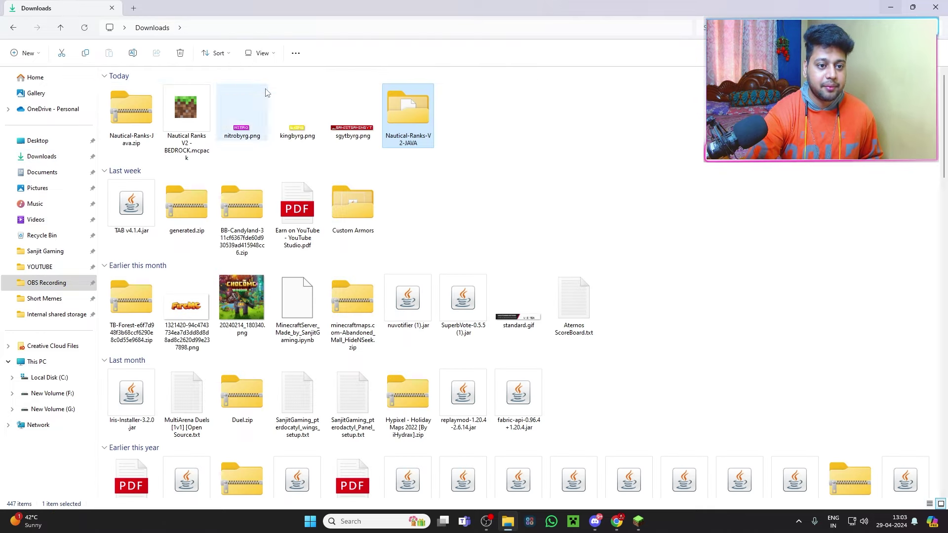
{"action": "key", "text": "Delete"}
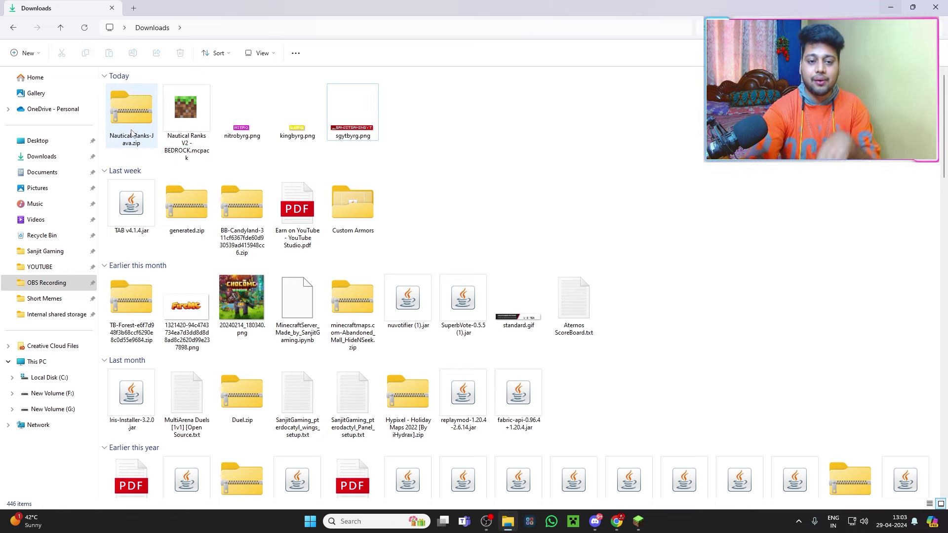
Step: Switch to the Aternos server page in Chrome and open the server's files
{"action": "left_click", "coordinate": [617, 521]}
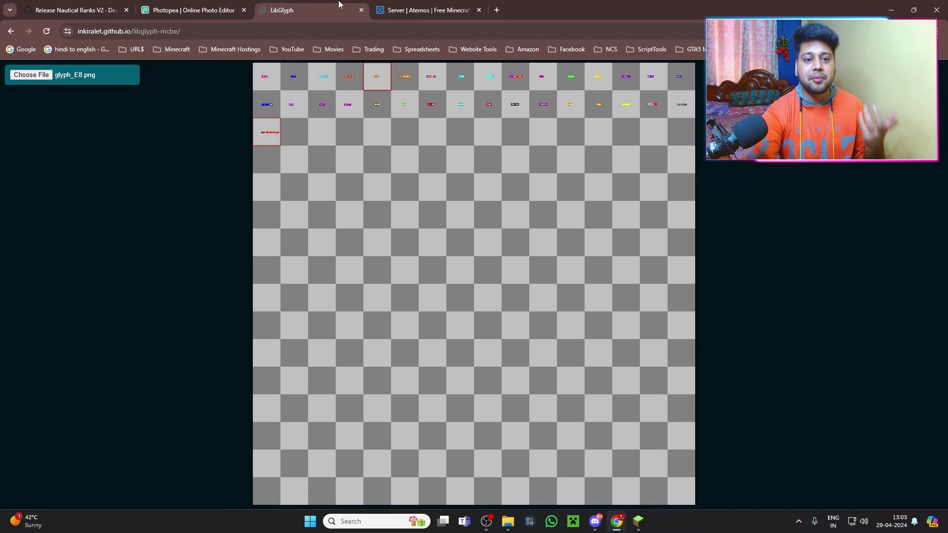
{"action": "left_click", "coordinate": [455, 13]}
{"action": "scroll", "coordinate": [402, 369], "scroll_direction": "up", "scroll_amount": 10}
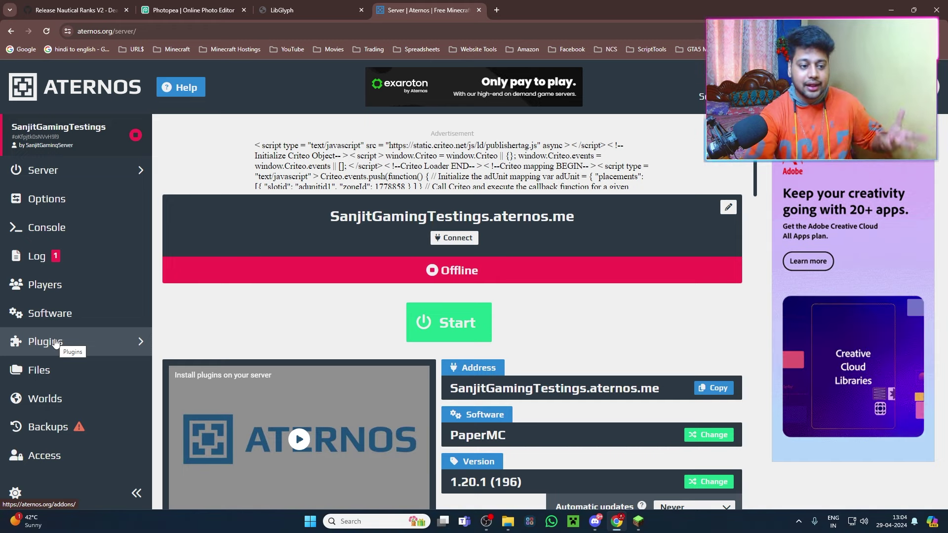
{"action": "left_click", "coordinate": [67, 377]}
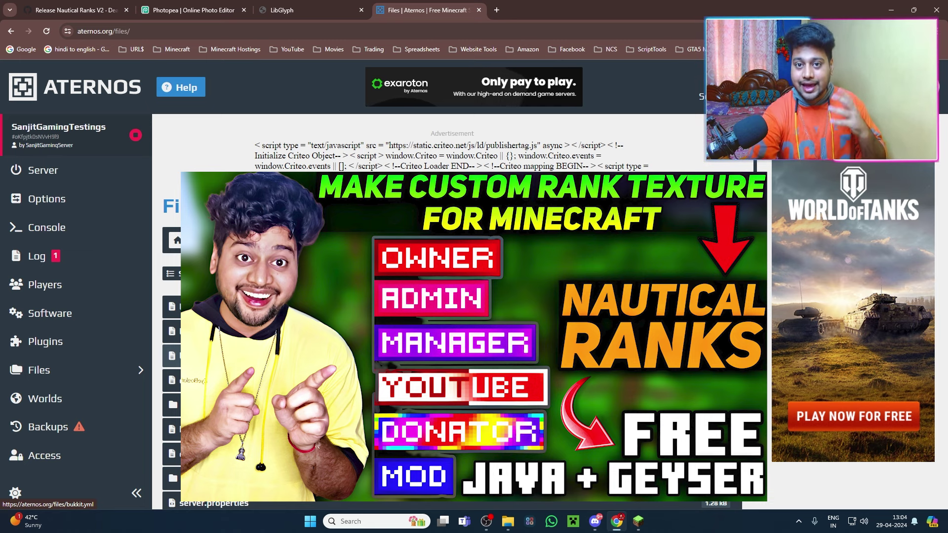
Step: Open the packs folder inside plugins/Geyser-Spigot in the server files
{"action": "scroll", "coordinate": [212, 341], "scroll_direction": "down", "scroll_amount": 2}
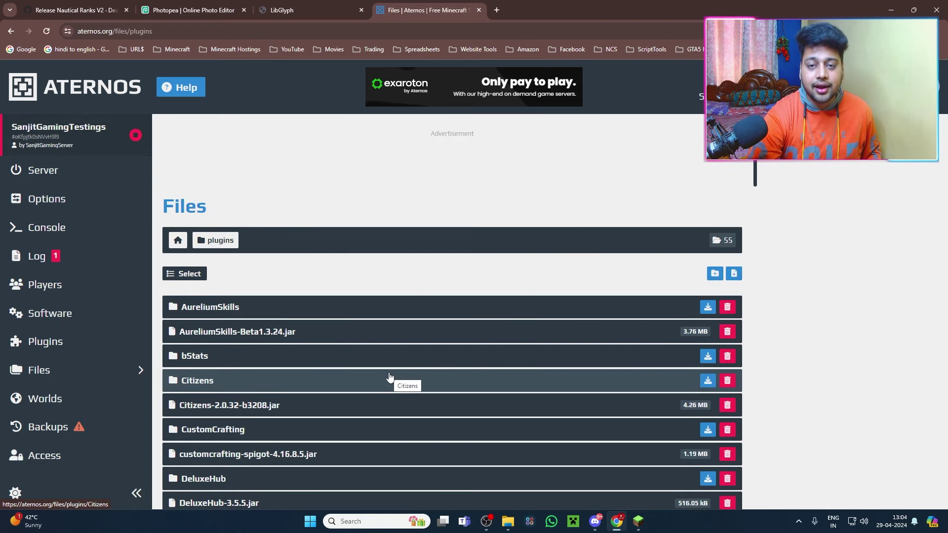
{"action": "scroll", "coordinate": [389, 378], "scroll_direction": "down", "scroll_amount": 9}
{"action": "scroll", "coordinate": [316, 358], "scroll_direction": "up", "scroll_amount": 4}
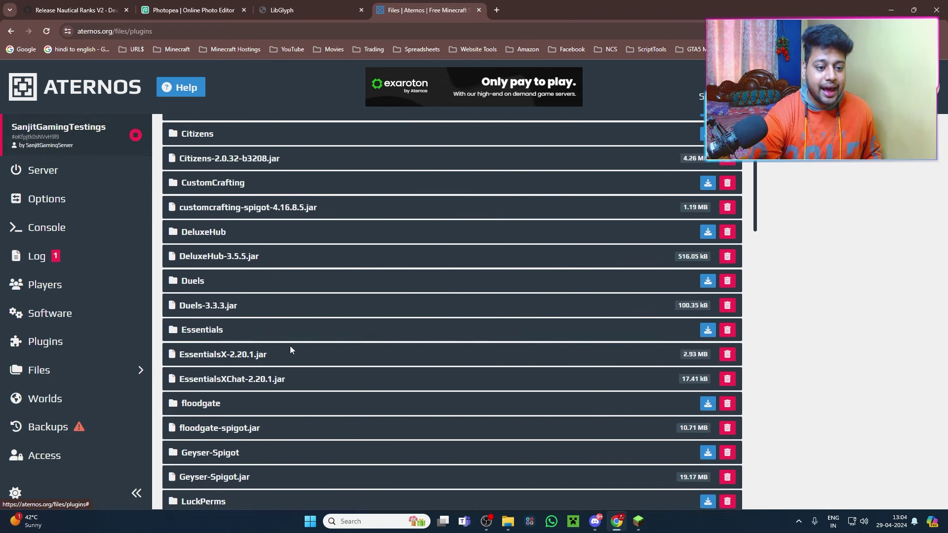
{"action": "scroll", "coordinate": [219, 380], "scroll_direction": "down", "scroll_amount": 2}
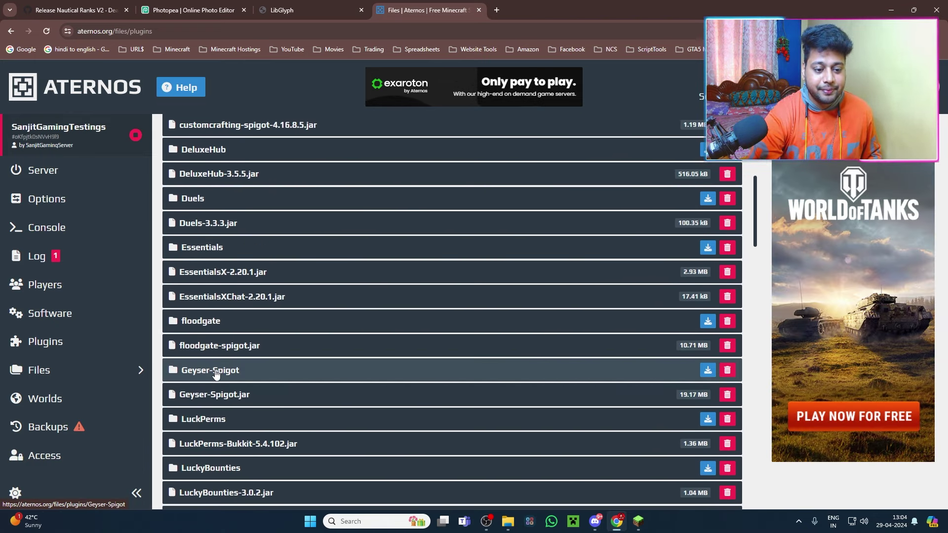
{"action": "left_click", "coordinate": [216, 374]}
{"action": "scroll", "coordinate": [244, 381], "scroll_direction": "down", "scroll_amount": 4}
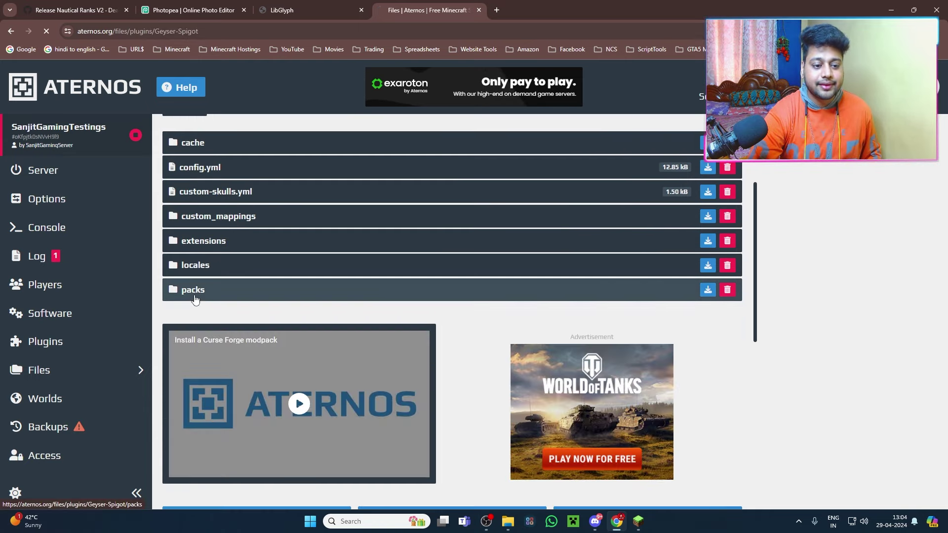
{"action": "left_click", "coordinate": [197, 298]}
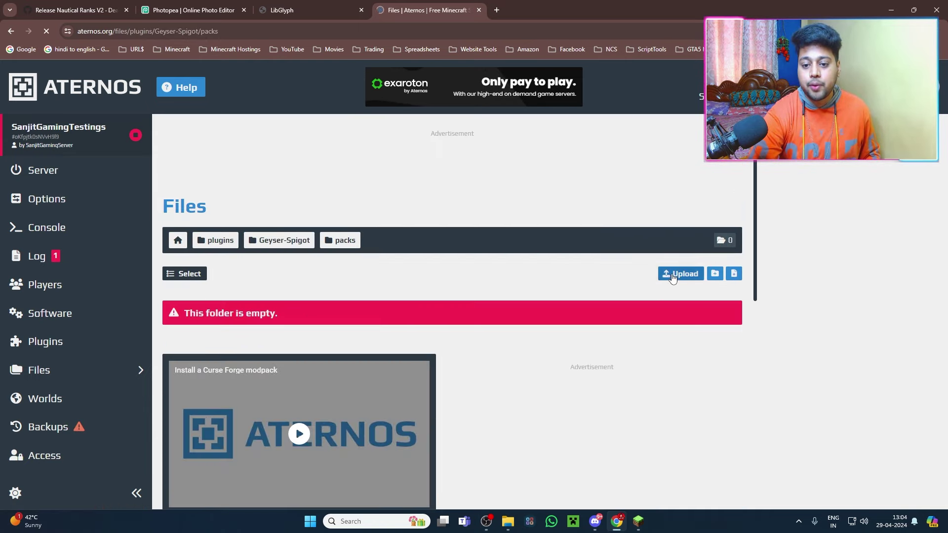
Step: Upload Nautical Ranks V2 - BEDROCK.mcpack from Downloads into the Geyser-Spigot packs folder
{"action": "left_click", "coordinate": [676, 278]}
{"action": "left_click", "coordinate": [684, 314]}
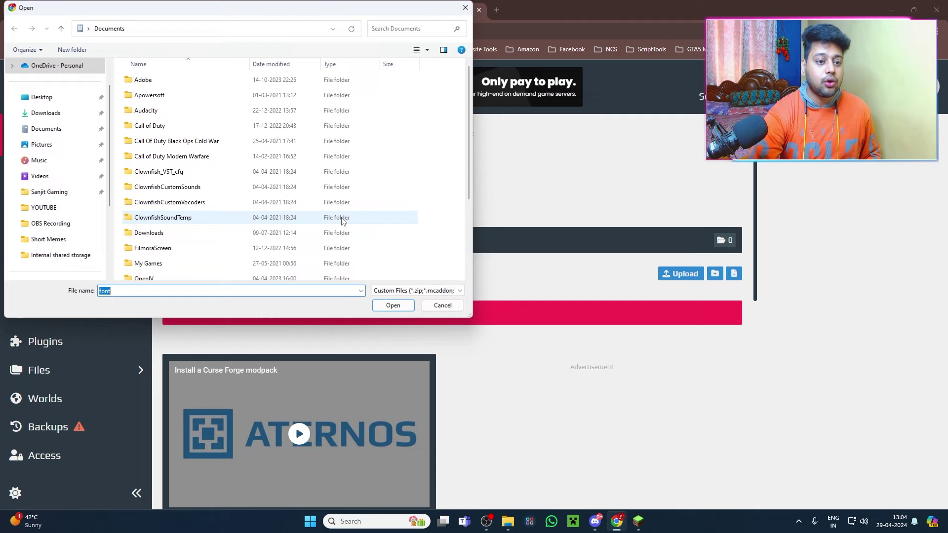
{"action": "left_click", "coordinate": [49, 113]}
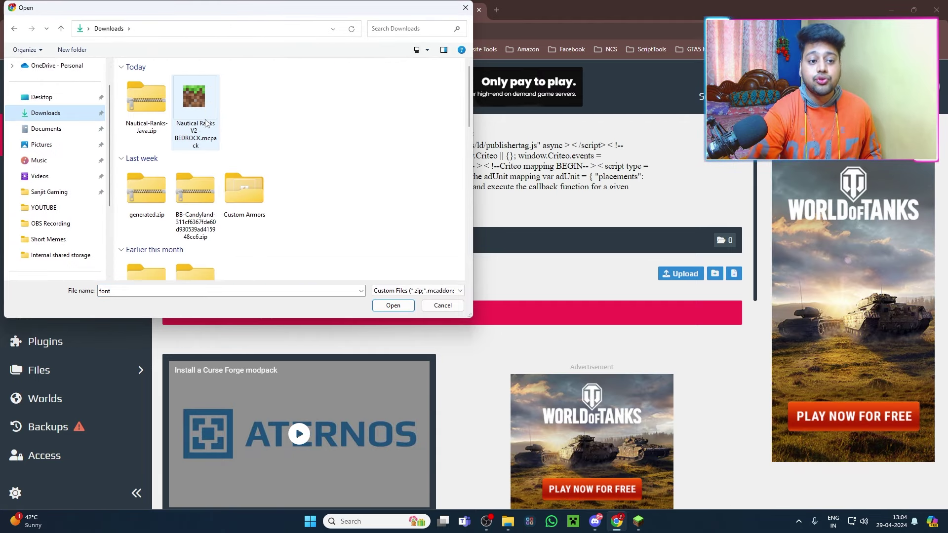
{"action": "left_click", "coordinate": [203, 110]}
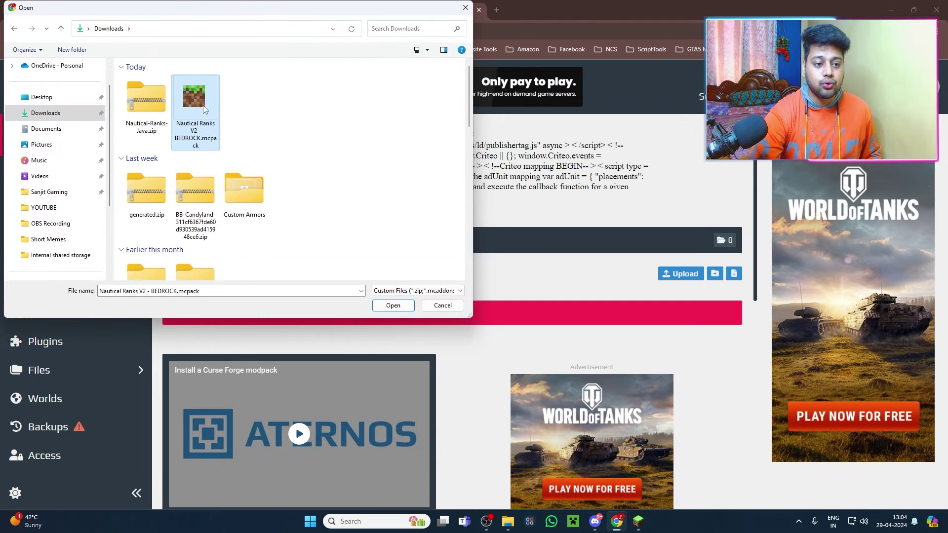
{"action": "left_click", "coordinate": [393, 308]}
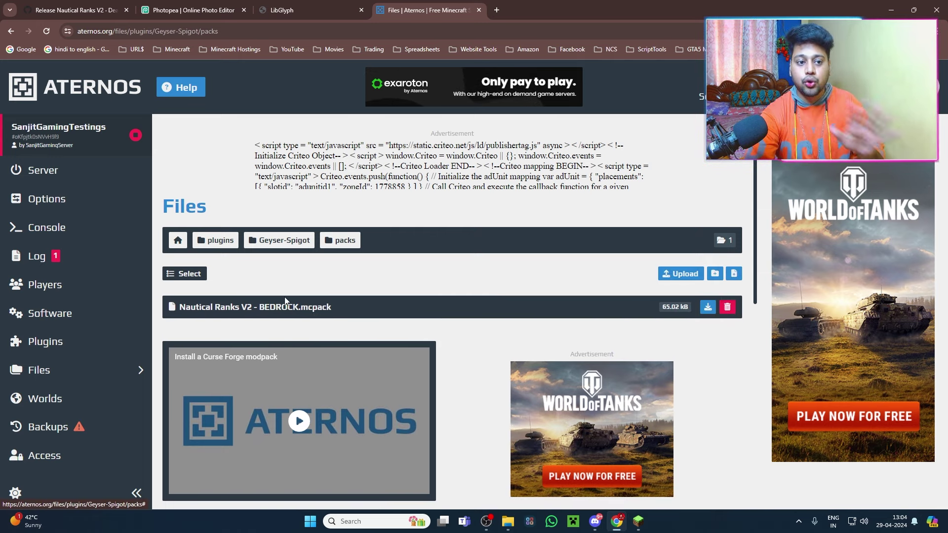
Step: Open server.properties from the root of the server files
{"action": "left_click", "coordinate": [39, 370]}
{"action": "scroll", "coordinate": [296, 360], "scroll_direction": "down", "scroll_amount": 4}
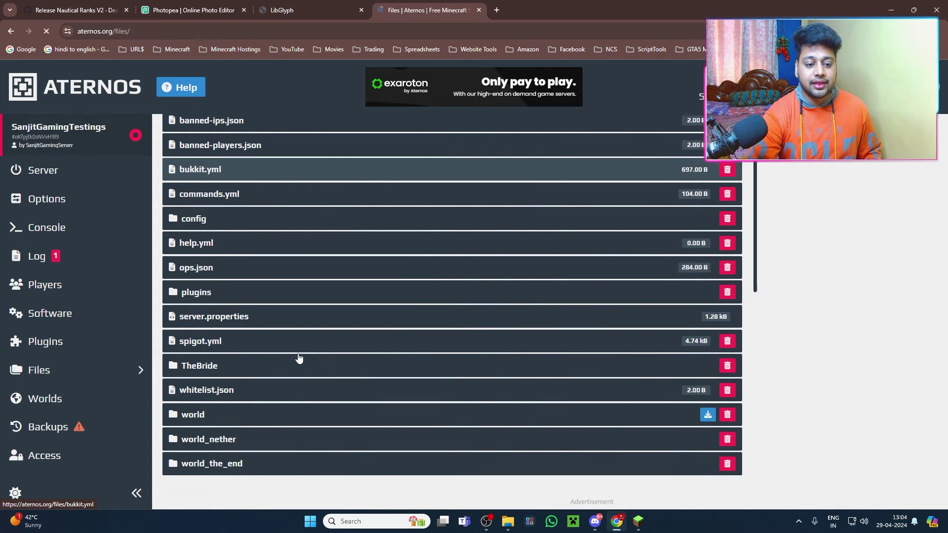
{"action": "scroll", "coordinate": [299, 358], "scroll_direction": "down", "scroll_amount": 5}
{"action": "scroll", "coordinate": [276, 350], "scroll_direction": "up", "scroll_amount": 4}
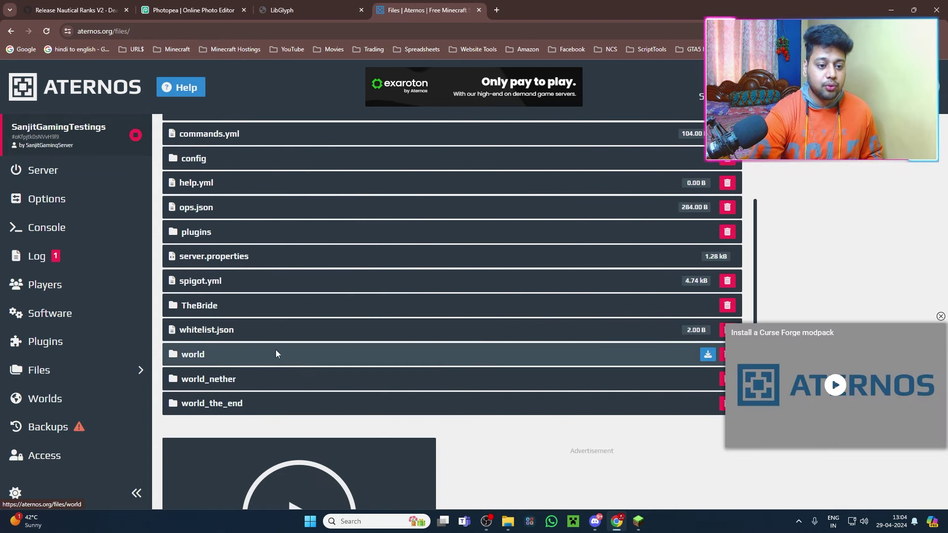
{"action": "left_click", "coordinate": [234, 264]}
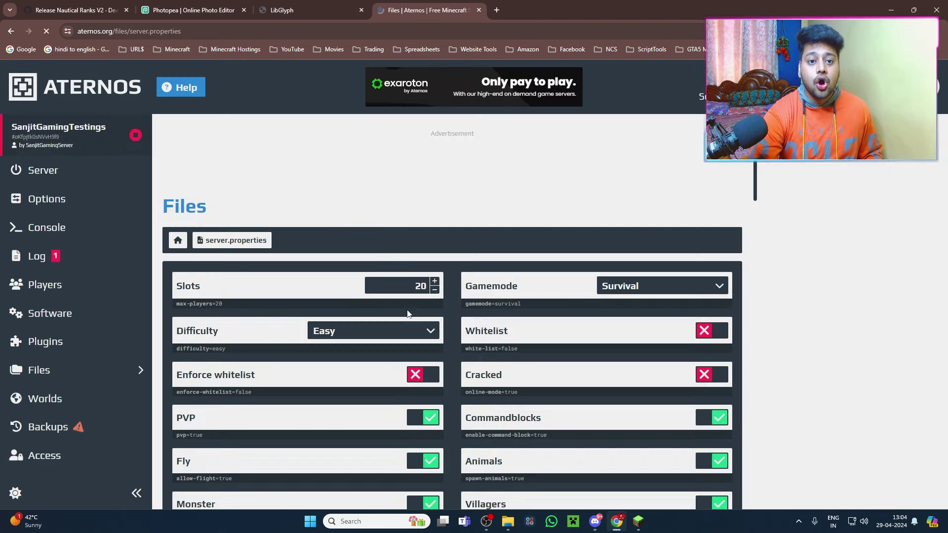
Step: Examine the Resource pack setting in server.properties and its upload dialog, closing the dialog without adding a file
{"action": "scroll", "coordinate": [445, 321], "scroll_direction": "down", "scroll_amount": 10}
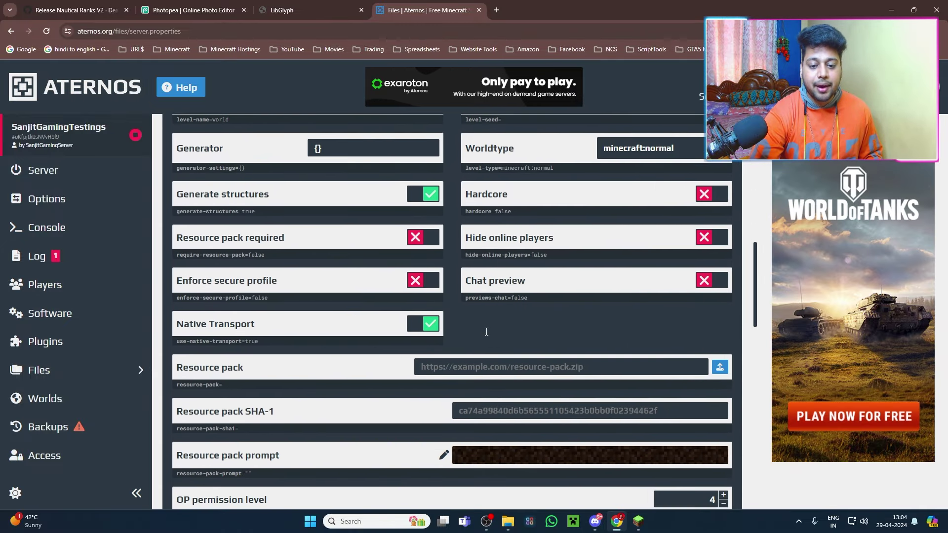
{"action": "scroll", "coordinate": [487, 332], "scroll_direction": "down", "scroll_amount": 3}
{"action": "scroll", "coordinate": [227, 274], "scroll_direction": "up", "scroll_amount": 2}
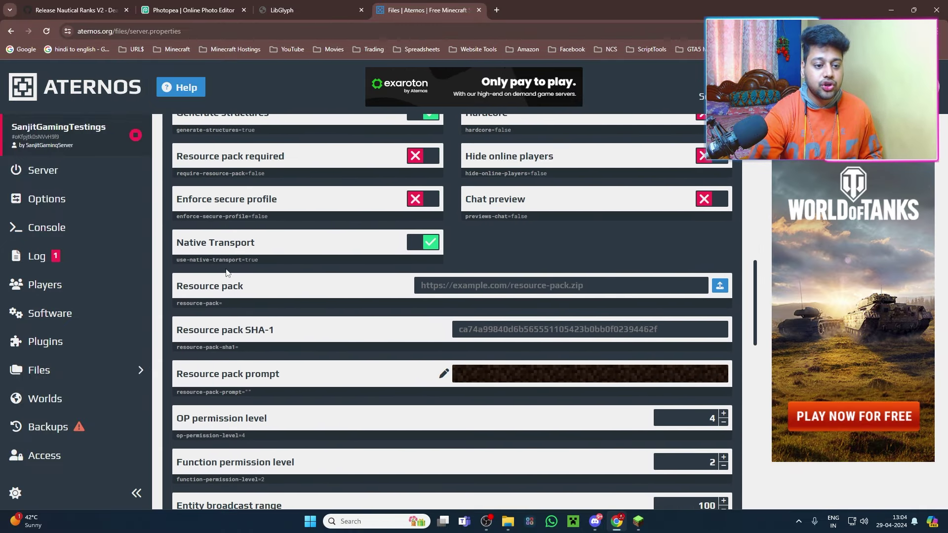
{"action": "left_click", "coordinate": [720, 287]}
{"action": "left_click", "coordinate": [659, 217]}
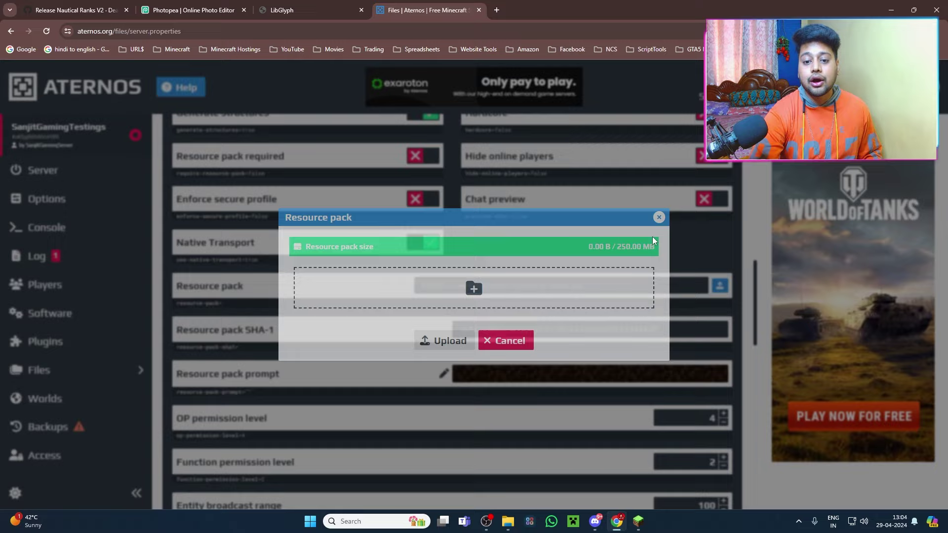
Step: Open mc-packs.net in a new browser tab and upload Nautical-Ranks-Java.zip from Downloads as the resource pack
{"action": "left_click", "coordinate": [496, 10]}
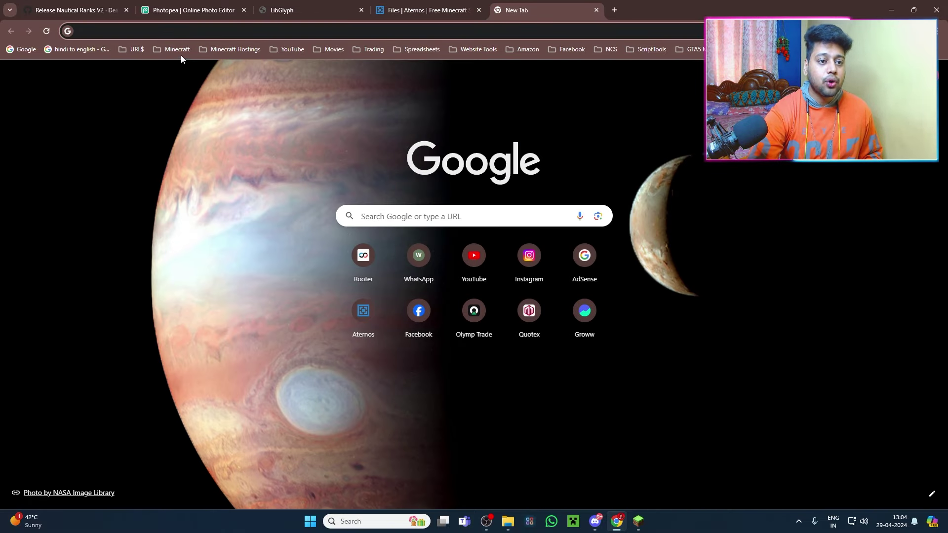
{"action": "type", "text": "mc-packs.net"}
{"action": "key", "text": "Return"}
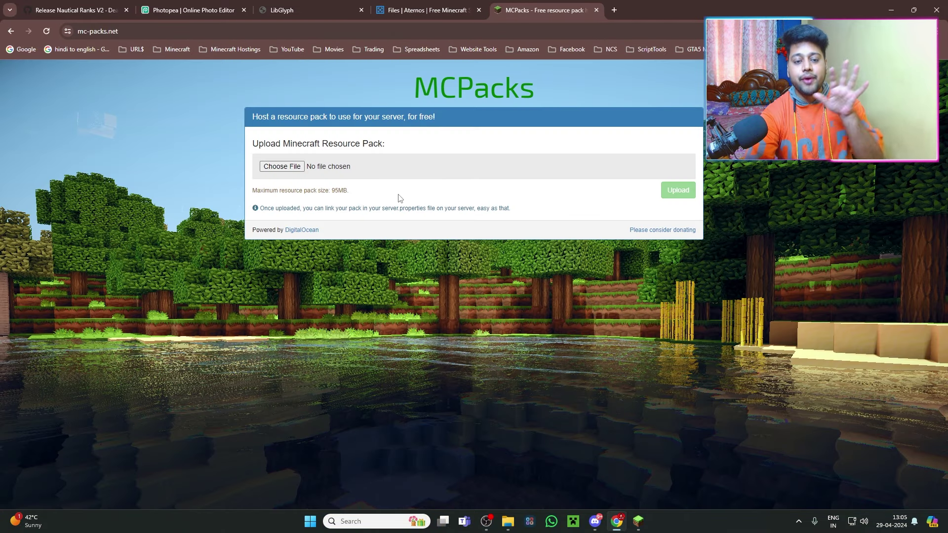
{"action": "left_click", "coordinate": [301, 167]}
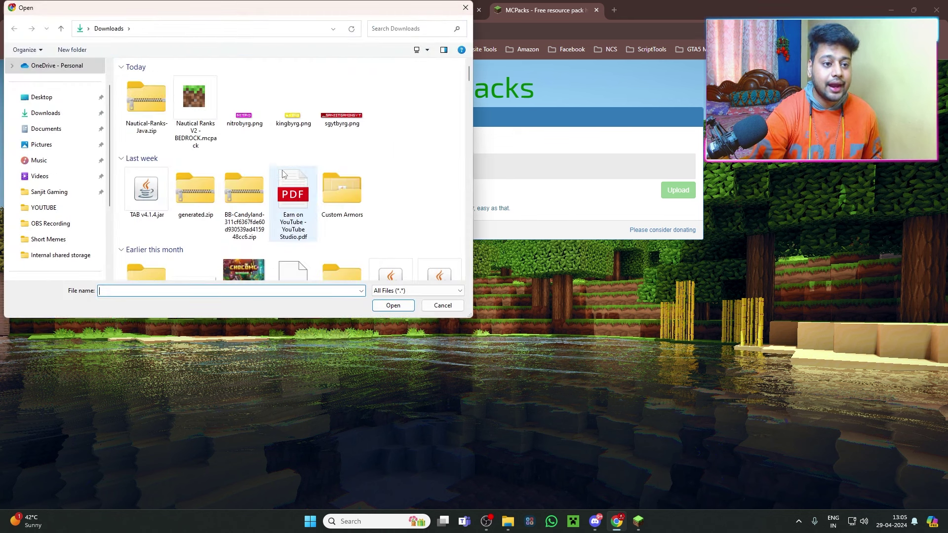
{"action": "double_click", "coordinate": [149, 104]}
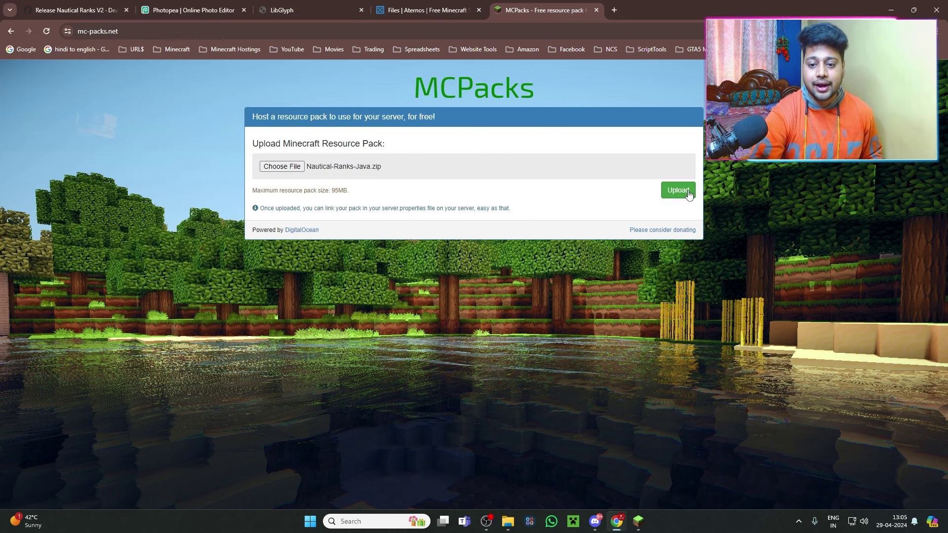
{"action": "left_click", "coordinate": [679, 190]}
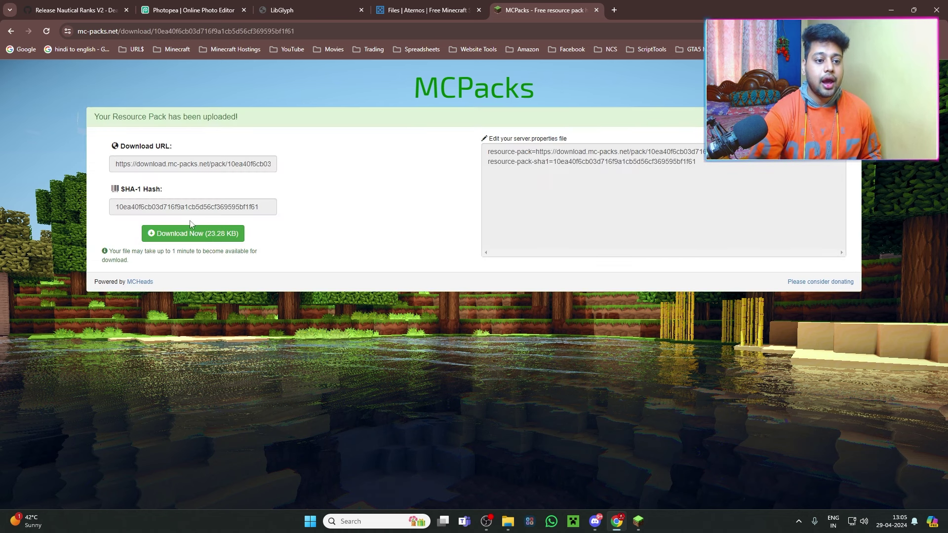
Step: Review the Java Pack Download section in the README of the Nautical-Ranks GitHub repository
{"action": "left_click", "coordinate": [76, 10]}
{"action": "left_click", "coordinate": [11, 31]}
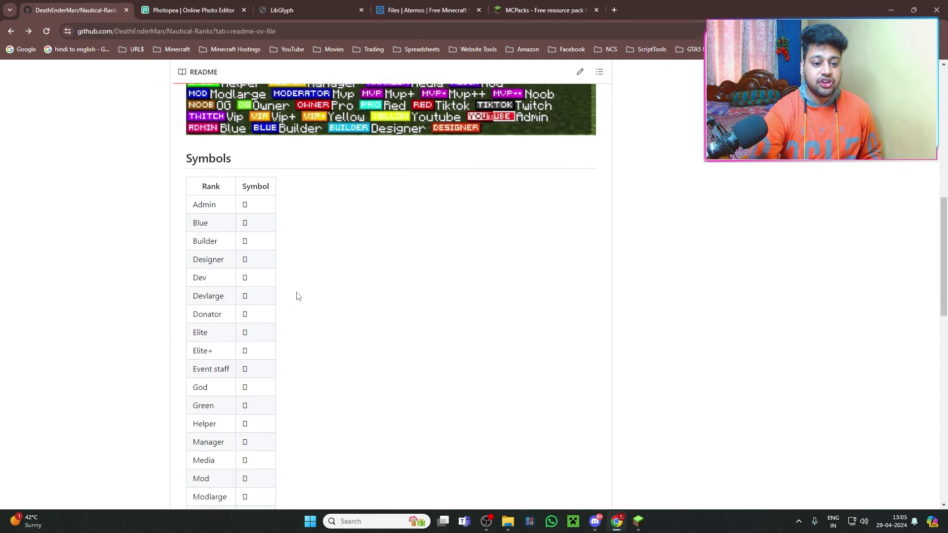
{"action": "scroll", "coordinate": [301, 303], "scroll_direction": "down", "scroll_amount": 5}
{"action": "scroll", "coordinate": [295, 281], "scroll_direction": "up", "scroll_amount": 3}
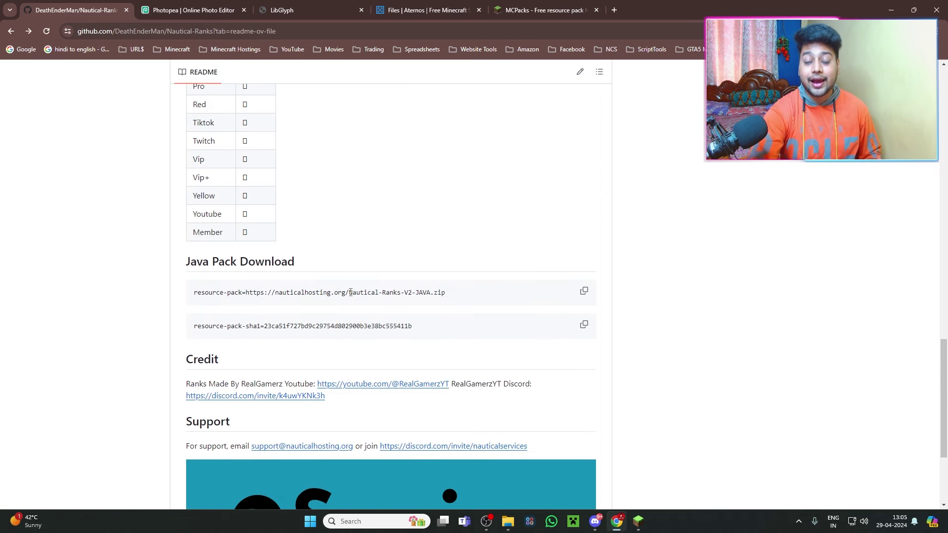
Step: Select the pack's download URL on MCPacks, and upload Nautical-Ranks-Java.zip from Downloads as the Resource pack in the Aternos server.properties
{"action": "left_click", "coordinate": [563, 5]}
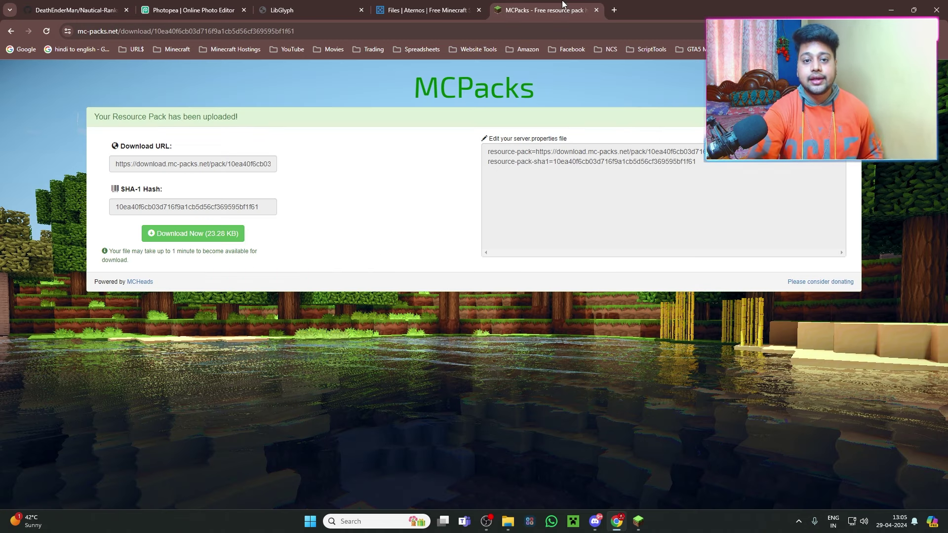
{"action": "left_click", "coordinate": [189, 167]}
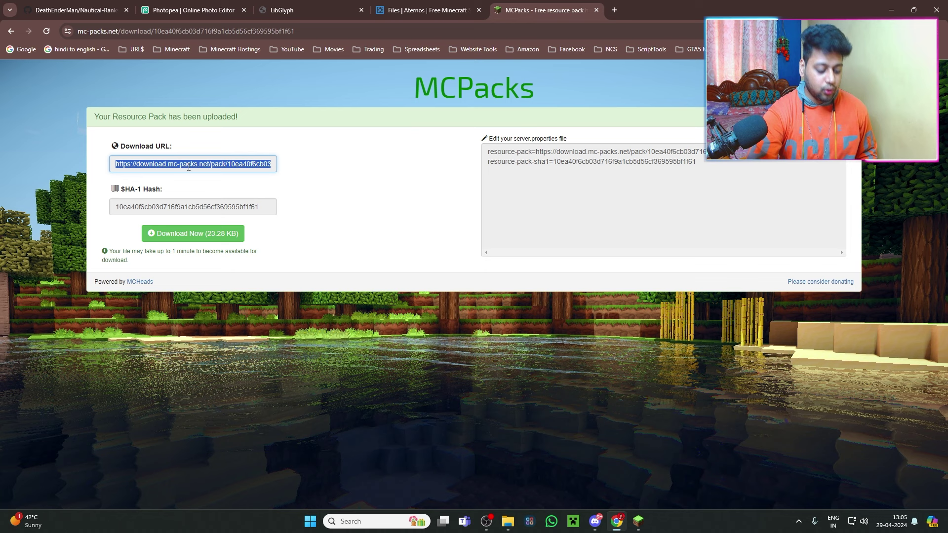
{"action": "left_click", "coordinate": [433, 10]}
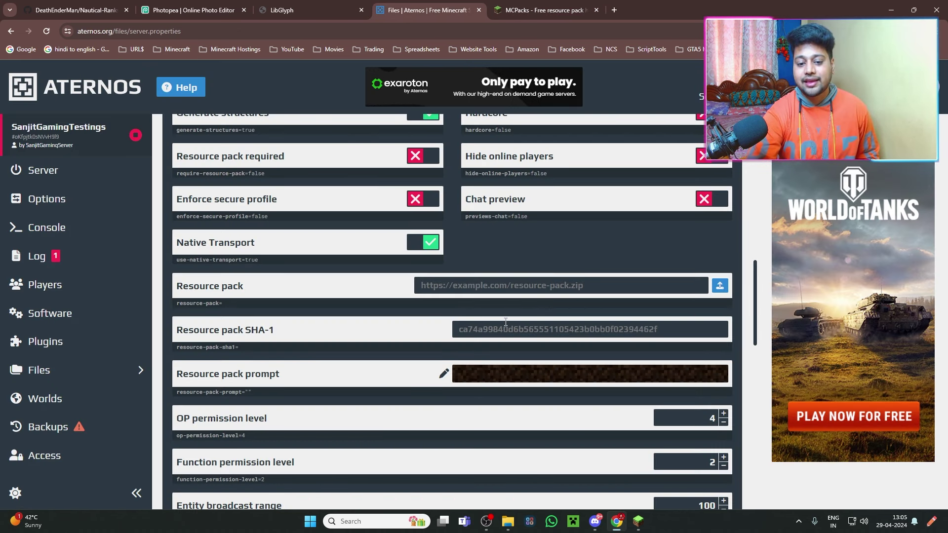
{"action": "left_click", "coordinate": [720, 287]}
{"action": "left_click", "coordinate": [475, 291]}
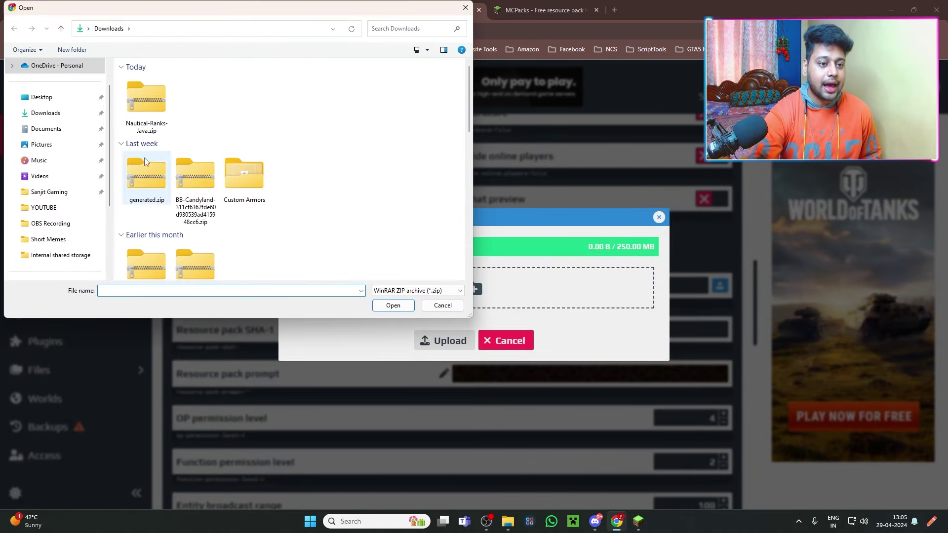
{"action": "double_click", "coordinate": [170, 118]}
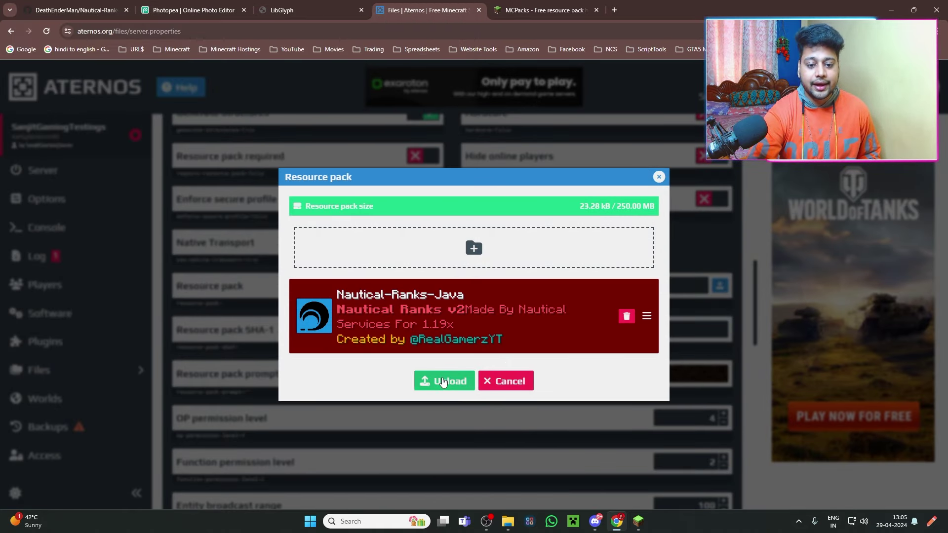
{"action": "left_click", "coordinate": [442, 380]}
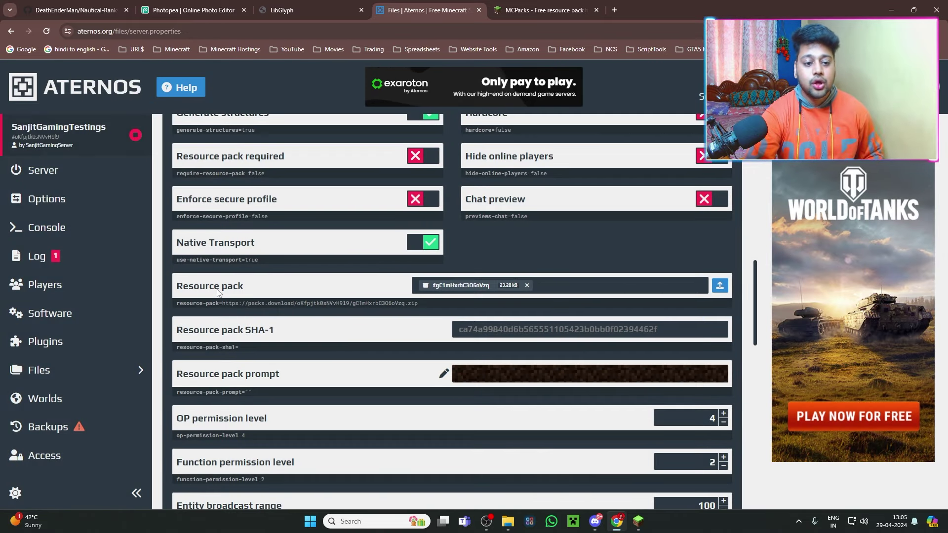
Step: Copy the SHA-1 hash from MCPacks into the Resource pack SHA-1 setting on Aternos and save it
{"action": "left_click", "coordinate": [526, 9]}
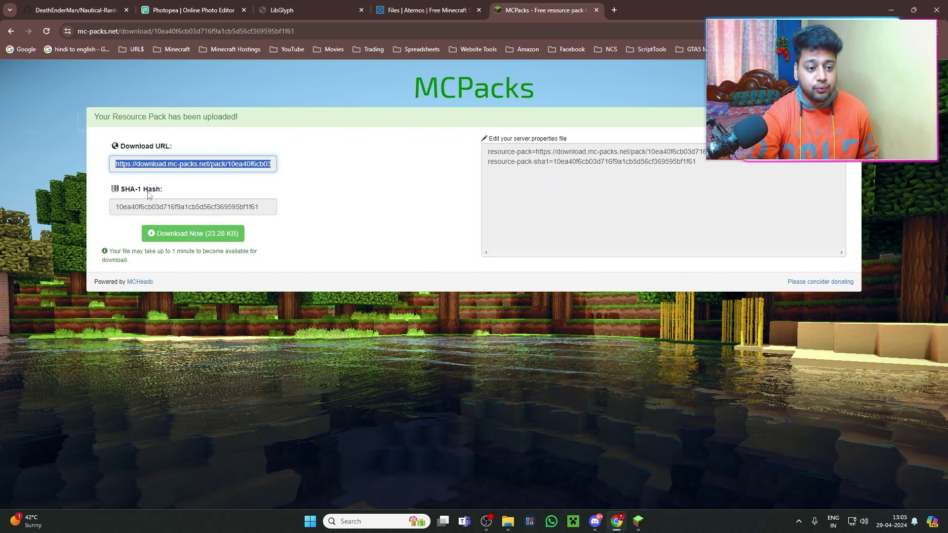
{"action": "left_click", "coordinate": [146, 207]}
{"action": "key", "text": "ctrl+c"}
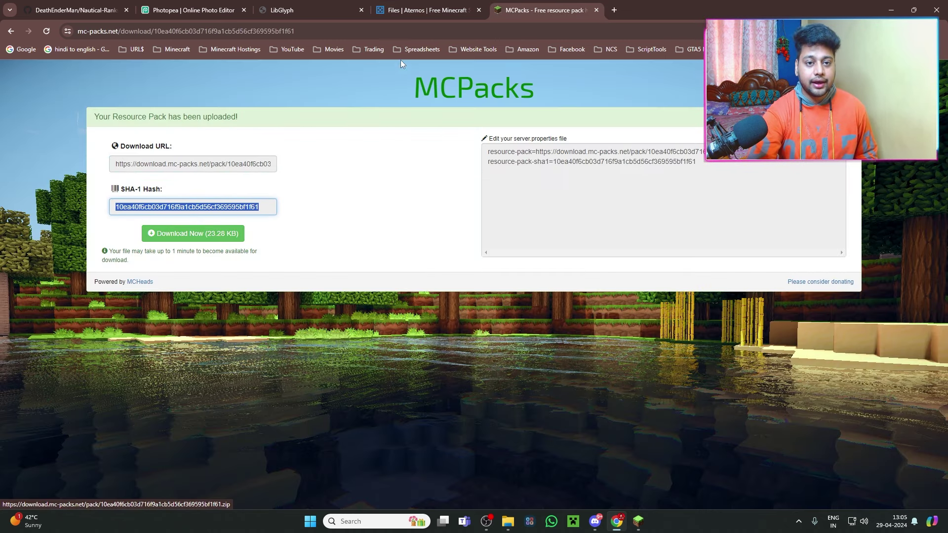
{"action": "left_click", "coordinate": [425, 10]}
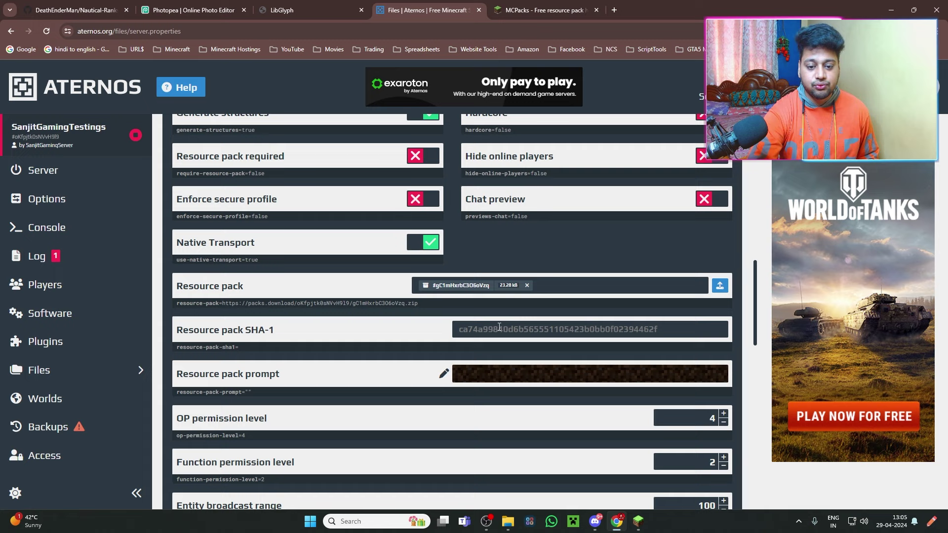
{"action": "key", "text": "ctrl+v"}
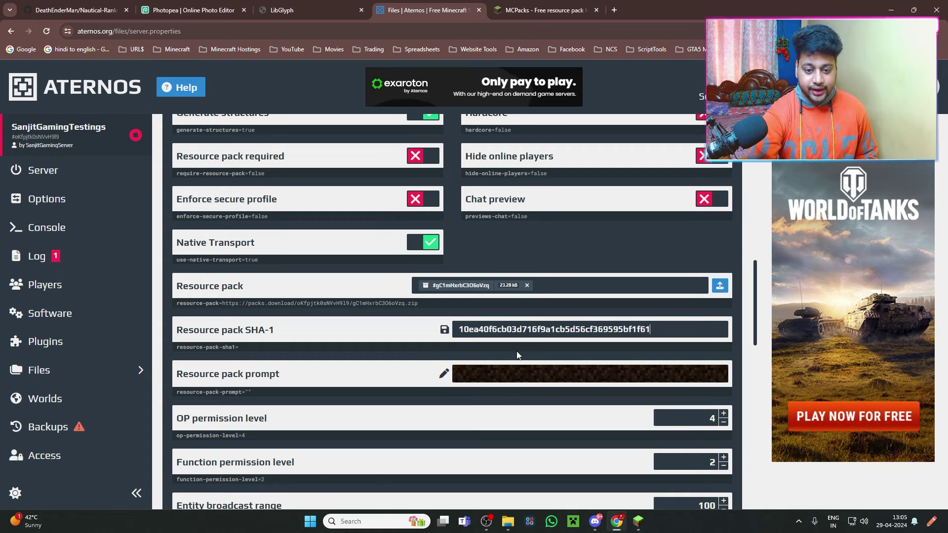
{"action": "left_click", "coordinate": [445, 332]}
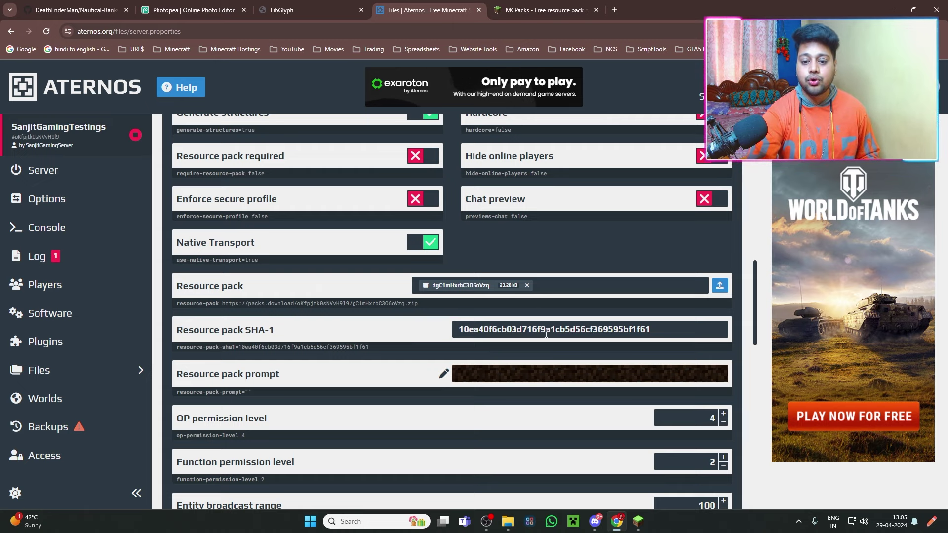
Step: Start the Aternos server, and copy the custom rank tag's symbol from the third row of the LibGlyph grid
{"action": "left_click", "coordinate": [74, 177]}
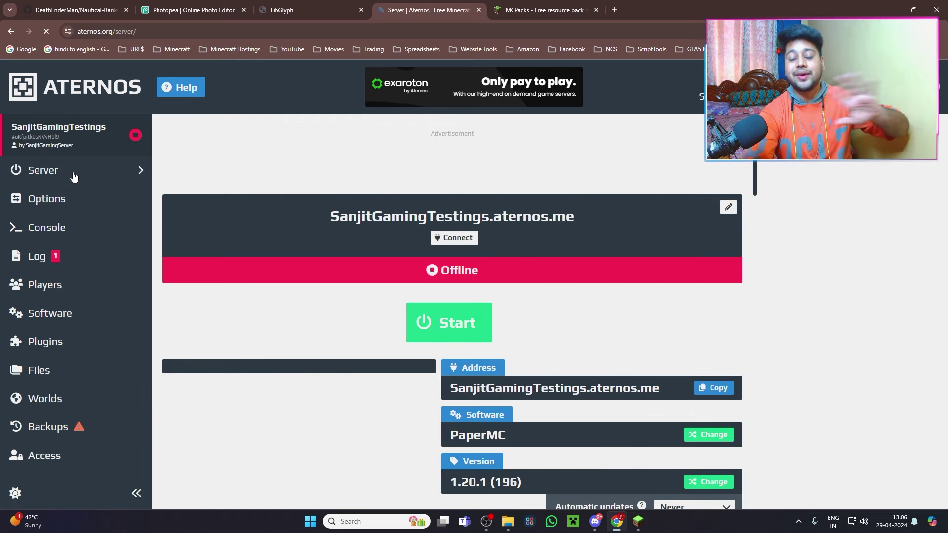
{"action": "left_click", "coordinate": [458, 324]}
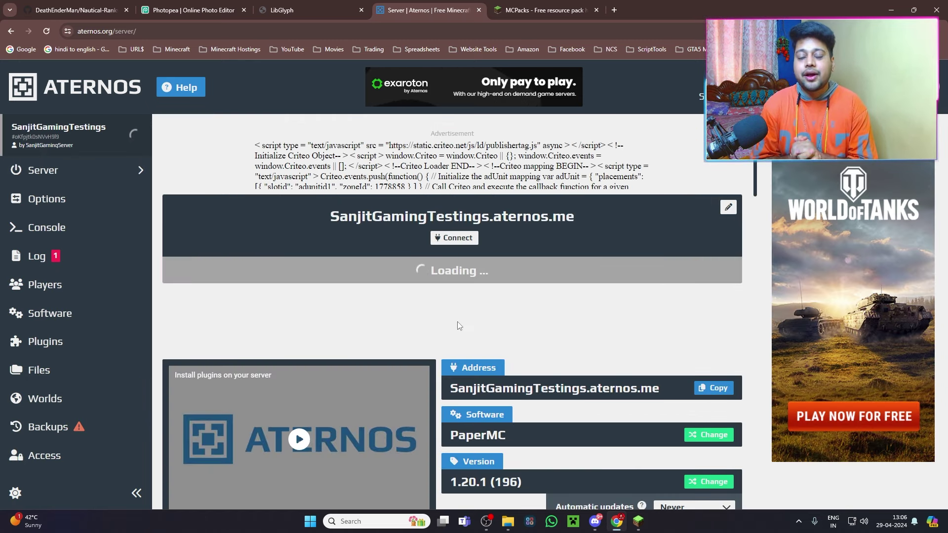
{"action": "key", "text": "ctrl+shift+Tab"}
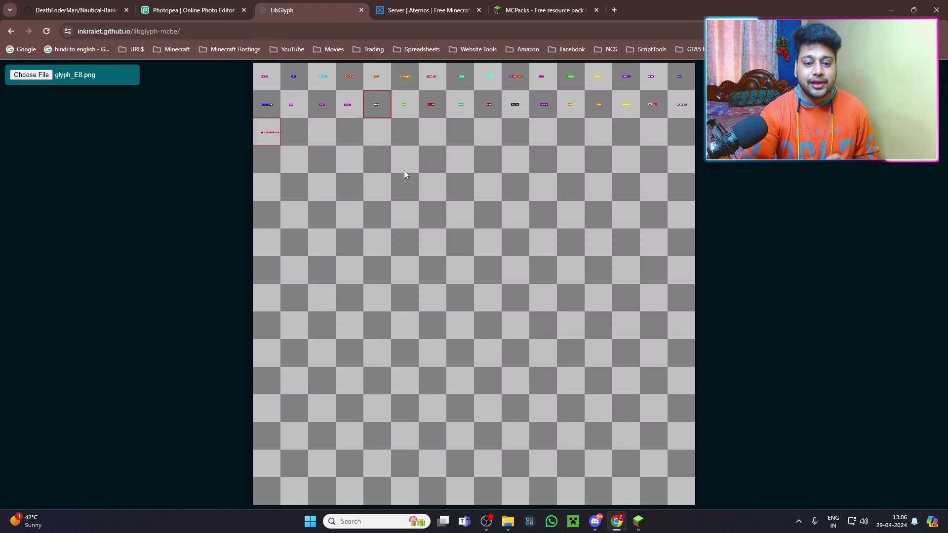
{"action": "left_click", "coordinate": [264, 132]}
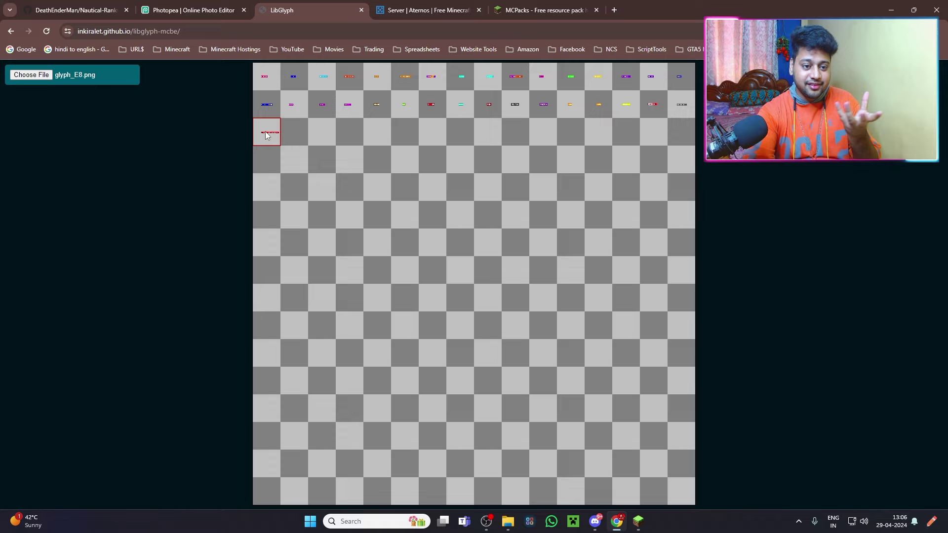
{"action": "left_click", "coordinate": [428, 10]}
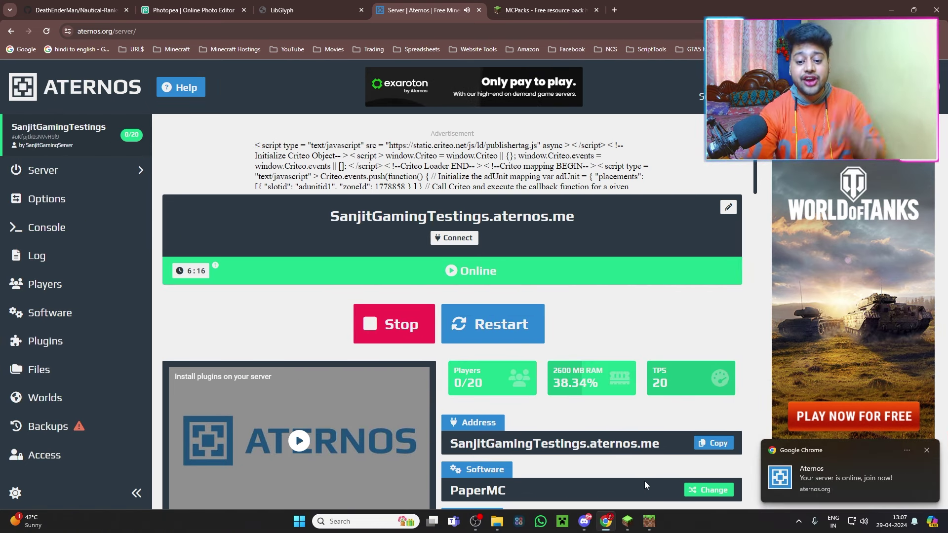
Step: Switch to Minecraft Java 1.20.1 and join the SanjitGaming Testing multiplayer server
{"action": "left_click", "coordinate": [628, 522]}
{"action": "left_click", "coordinate": [461, 298]}
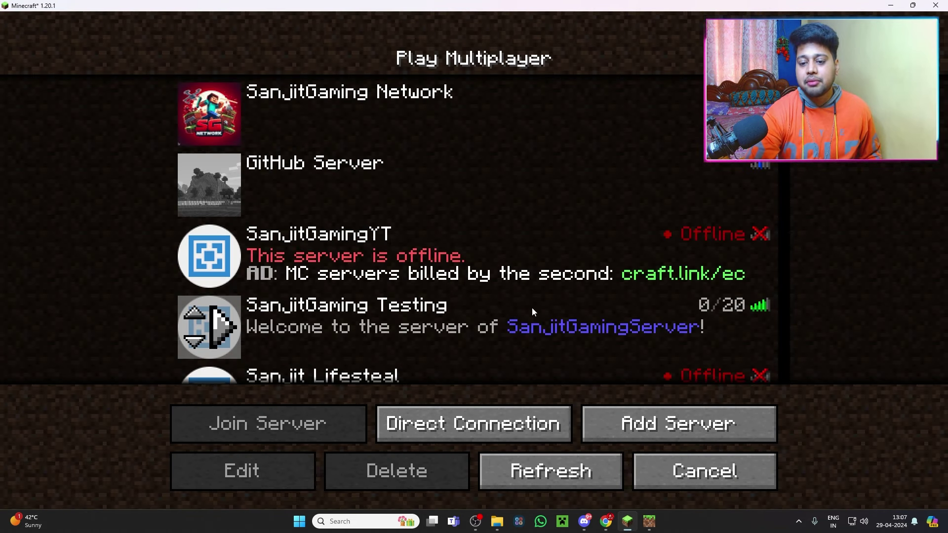
{"action": "left_click", "coordinate": [389, 326]}
{"action": "left_click", "coordinate": [354, 426]}
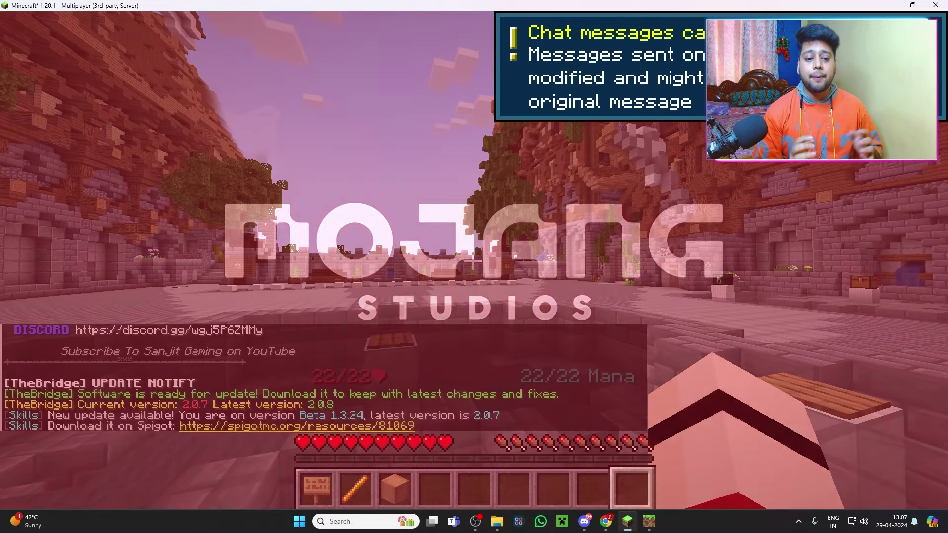
Step: Send the copied custom rank tag in the Java server chat, once singly and once doubled, and switch to Minecraft Bedrock
{"action": "key", "text": "t"}
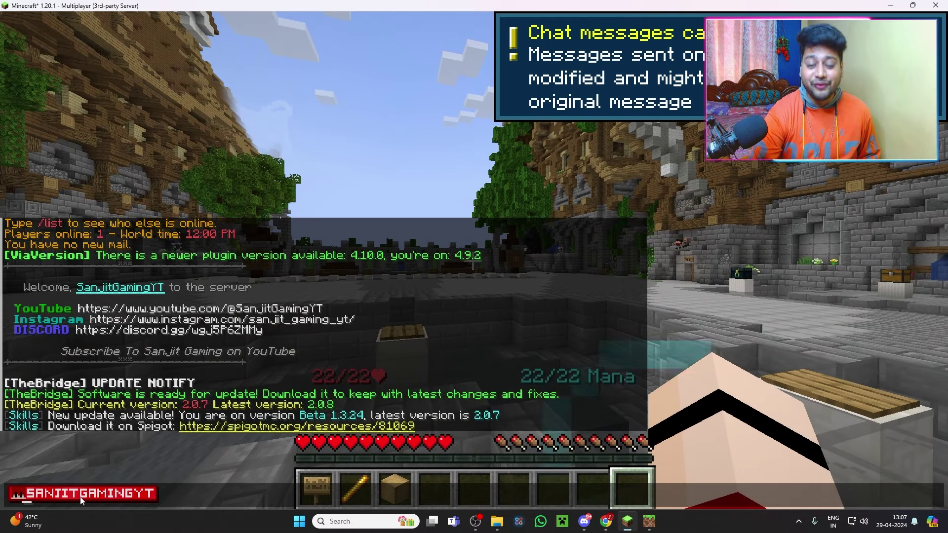
{"action": "key", "text": "Return"}
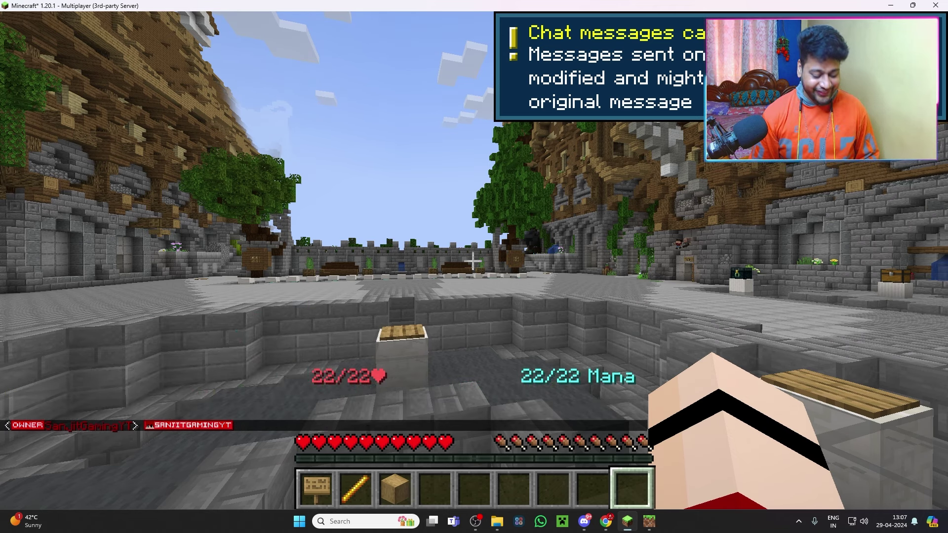
{"action": "key", "text": "t"}
{"action": "key", "text": "Return"}
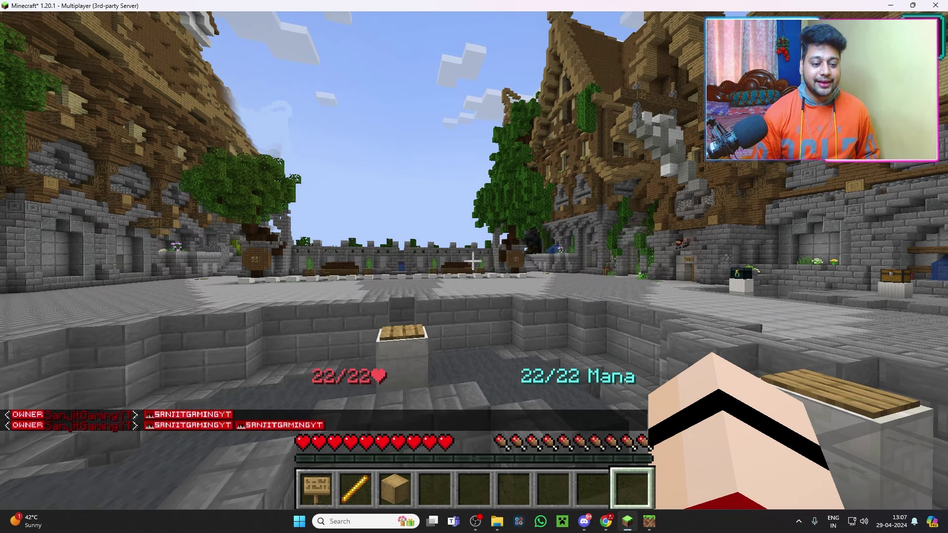
{"action": "key", "text": "Escape"}
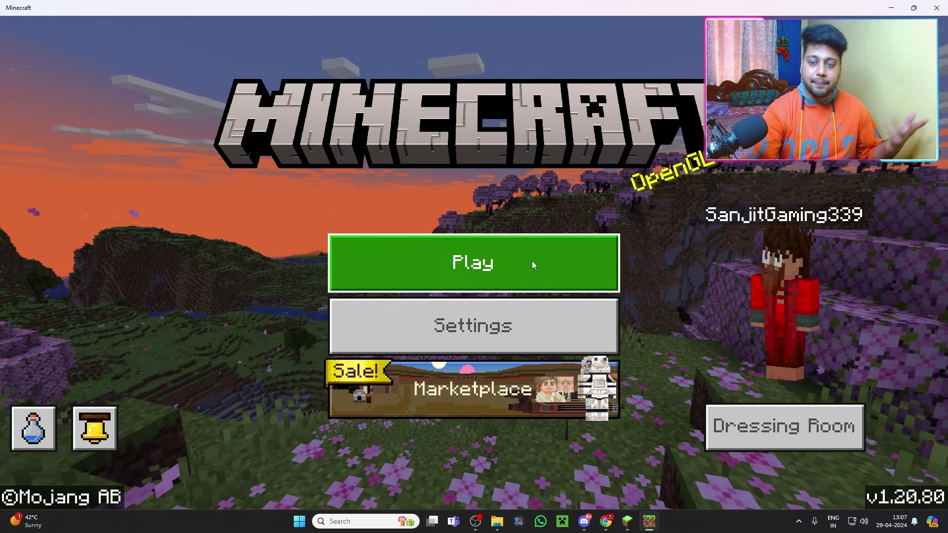
Step: Join the SanjitGamingTest server from the additional servers list in Minecraft Bedrock
{"action": "left_click", "coordinate": [532, 261]}
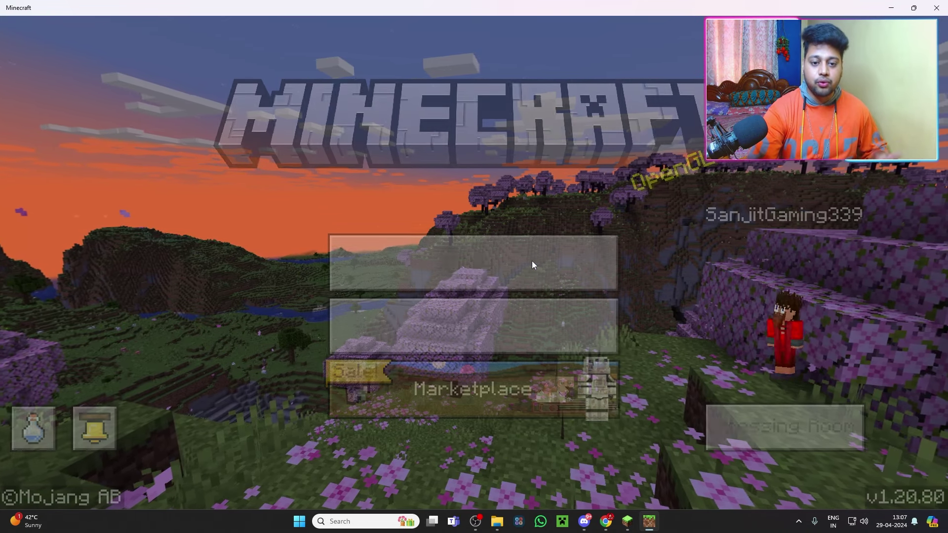
{"action": "left_click", "coordinate": [600, 99]}
{"action": "scroll", "coordinate": [331, 376], "scroll_direction": "down", "scroll_amount": 5}
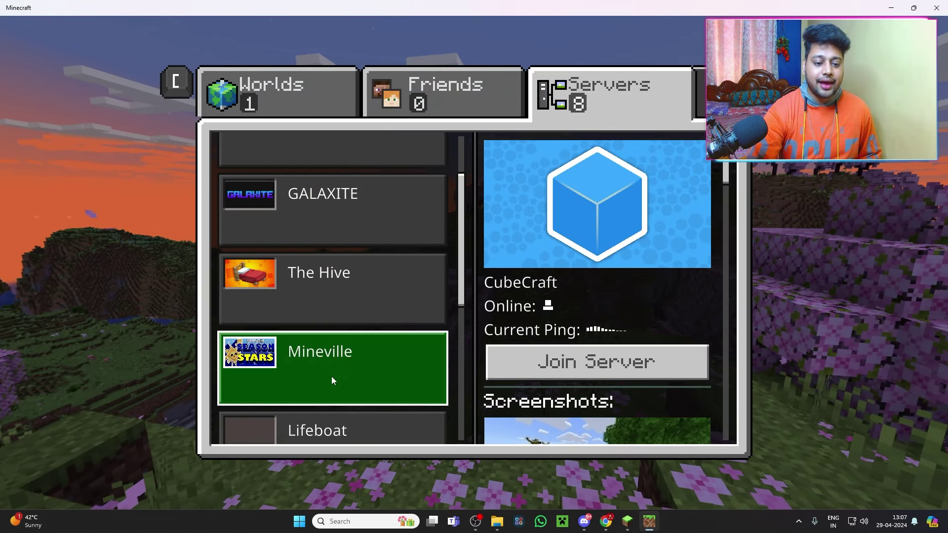
{"action": "scroll", "coordinate": [340, 386], "scroll_direction": "down", "scroll_amount": 3}
{"action": "left_click", "coordinate": [306, 250]}
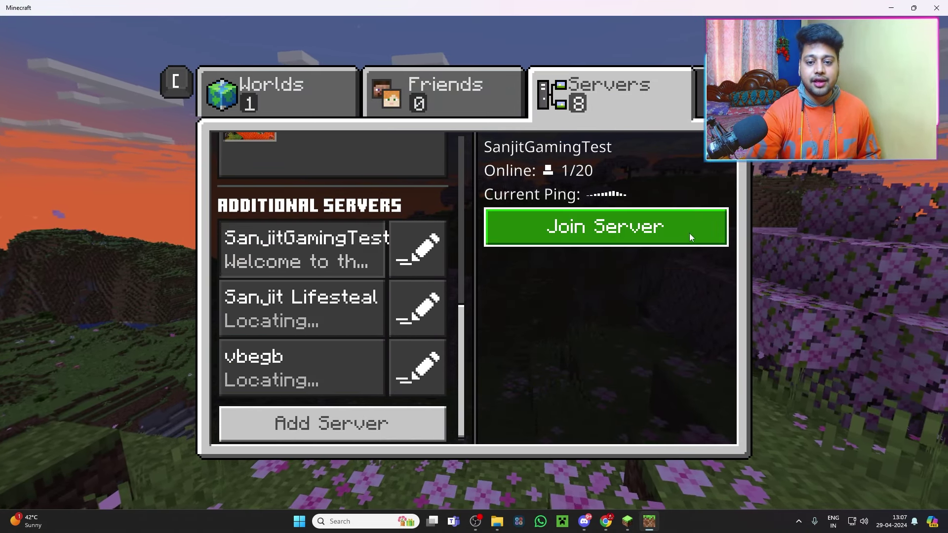
{"action": "left_click", "coordinate": [653, 232]}
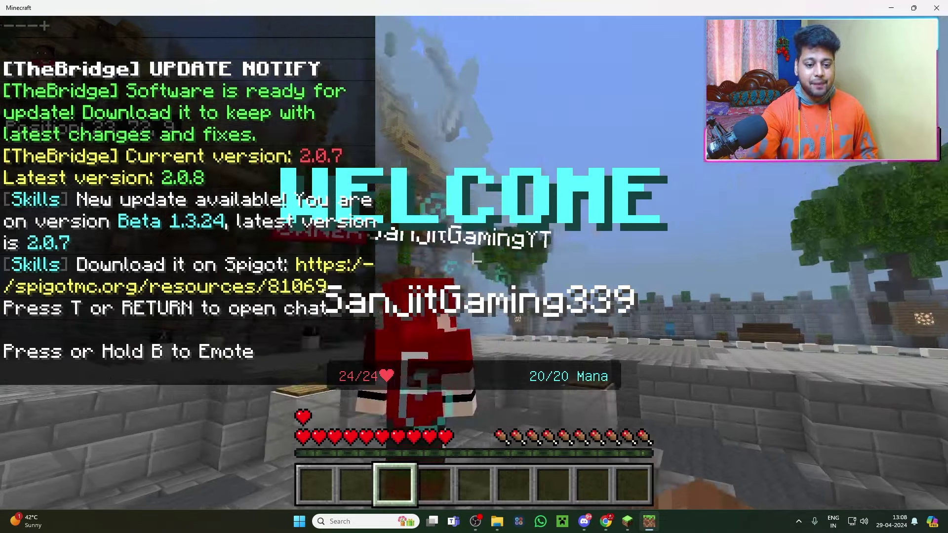
Step: Send the copied custom rank tag three times in the Bedrock server chat
{"action": "key", "text": "t"}
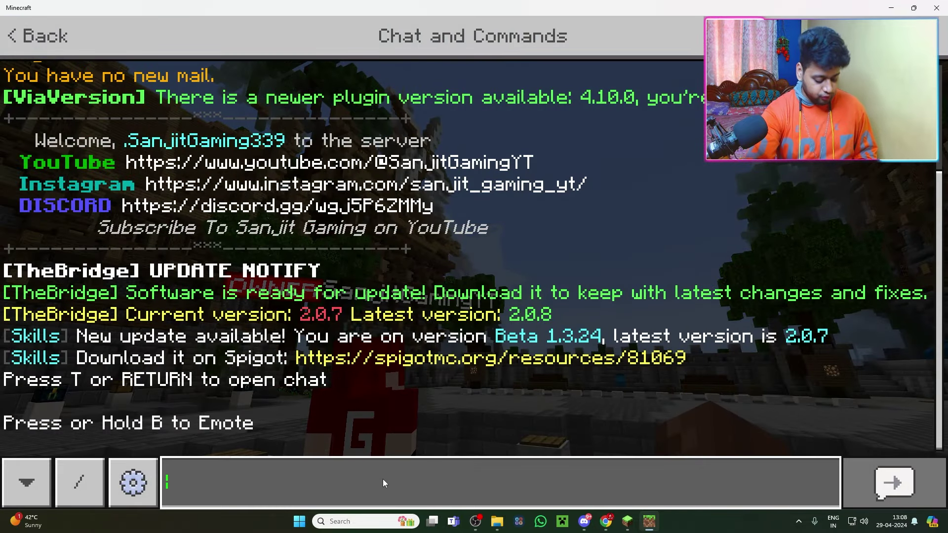
{"action": "key", "text": "ctrl+v"}
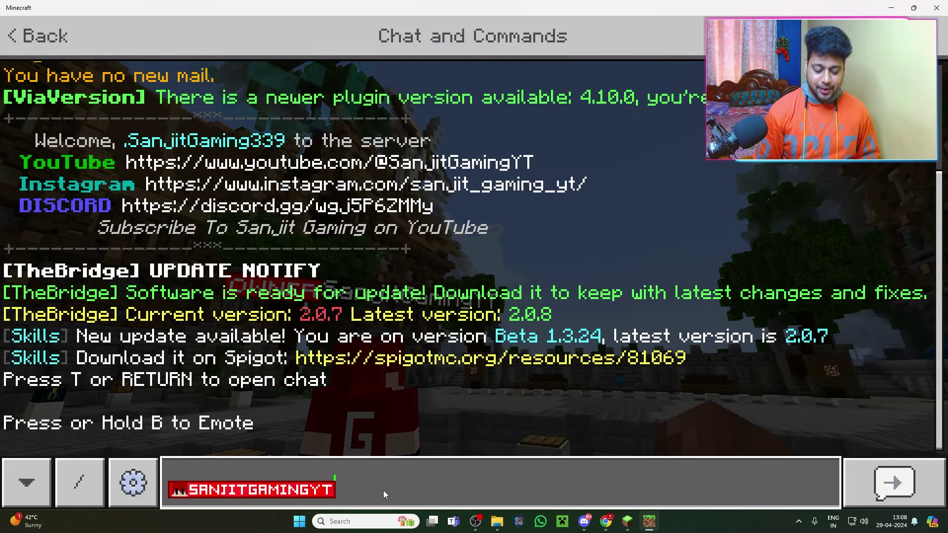
{"action": "key", "text": "Return"}
{"action": "type", "text": "t"}
{"action": "key", "text": "ctrl+v"}
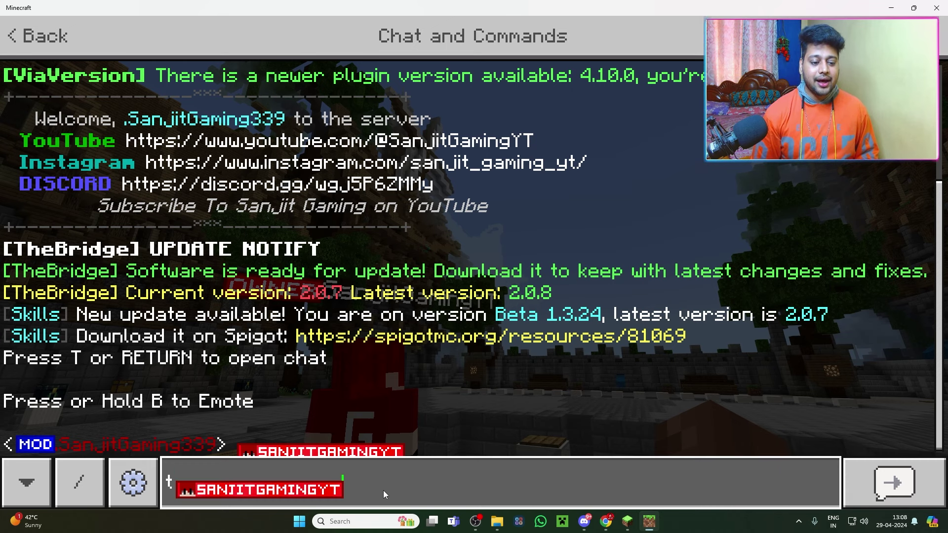
{"action": "key", "text": "Return"}
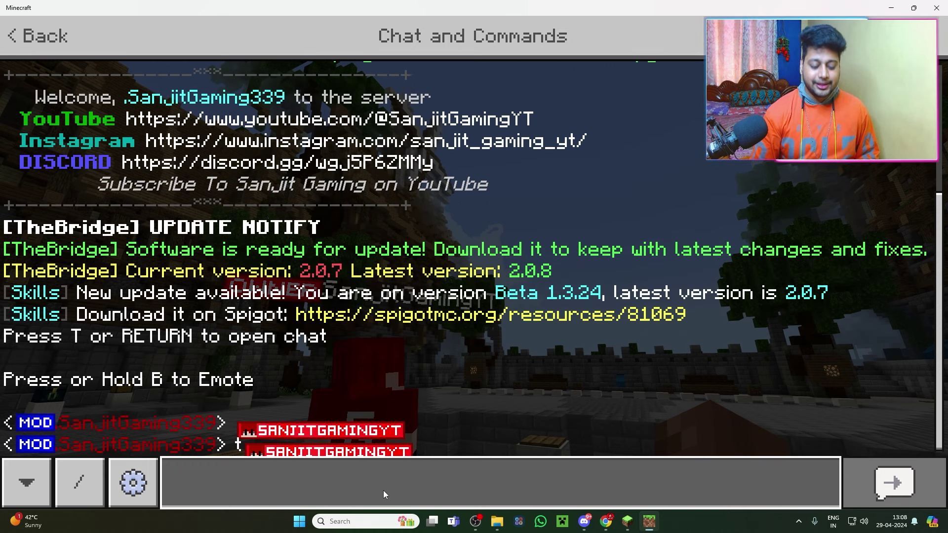
{"action": "key", "text": "ctrl+v"}
{"action": "key", "text": "Return"}
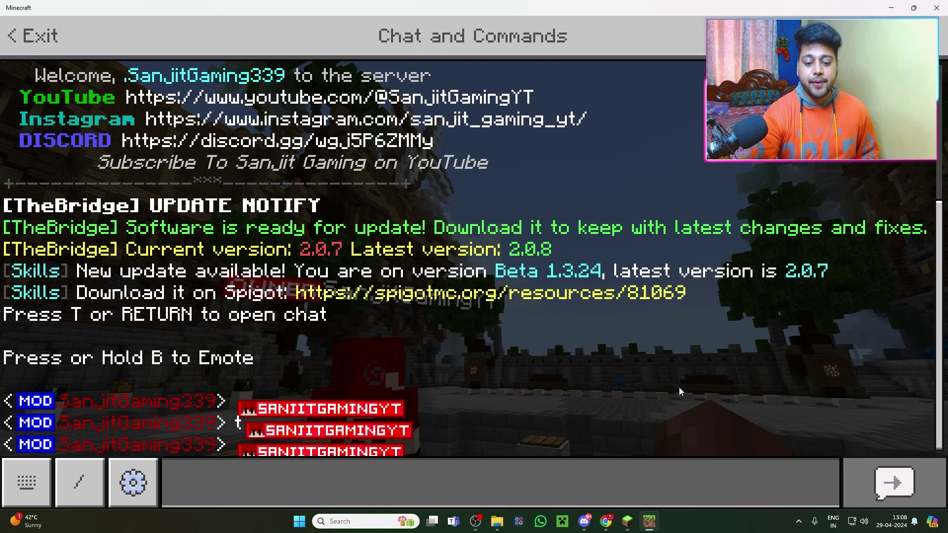
Step: Copy the custom tag symbol 0xE820 again from LibGlyph in the browser and send it in the Bedrock chat
{"action": "left_click", "coordinate": [606, 522]}
{"action": "key", "text": "ctrl+shift+Tab"}
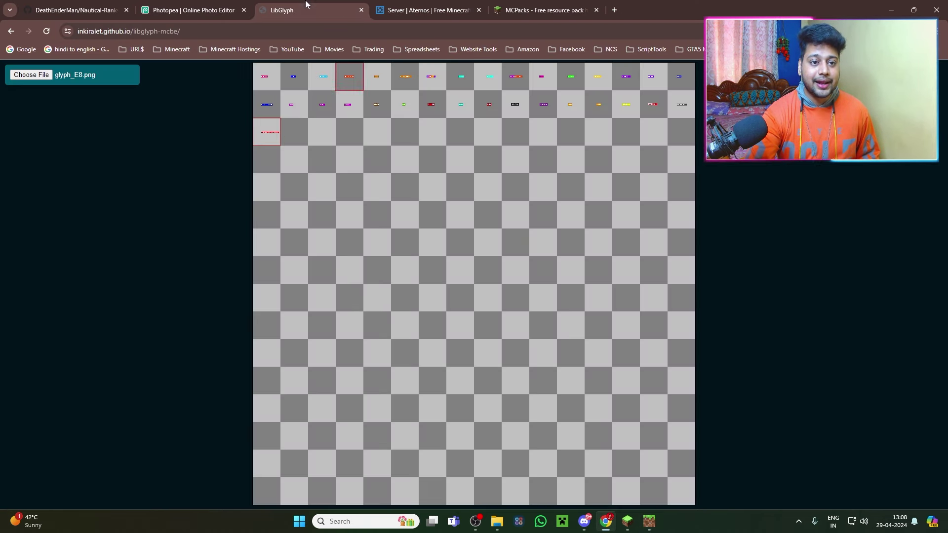
{"action": "left_click", "coordinate": [517, 299]}
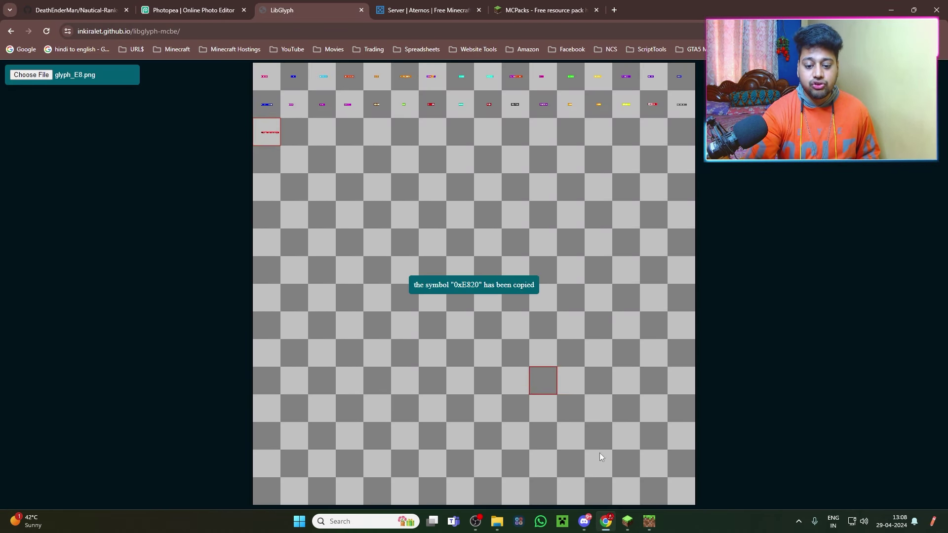
{"action": "left_click", "coordinate": [649, 521]}
{"action": "key", "text": "ctrl+v"}
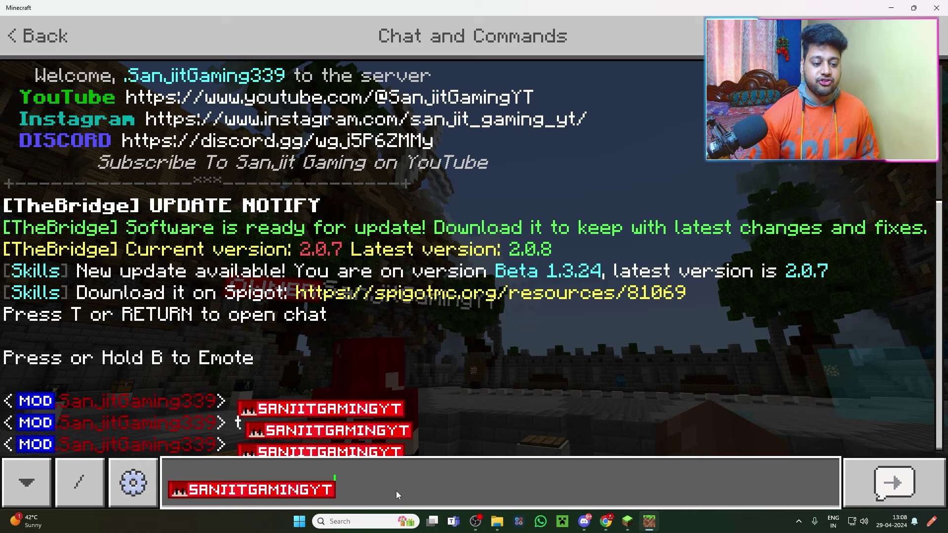
{"action": "key", "text": "Return"}
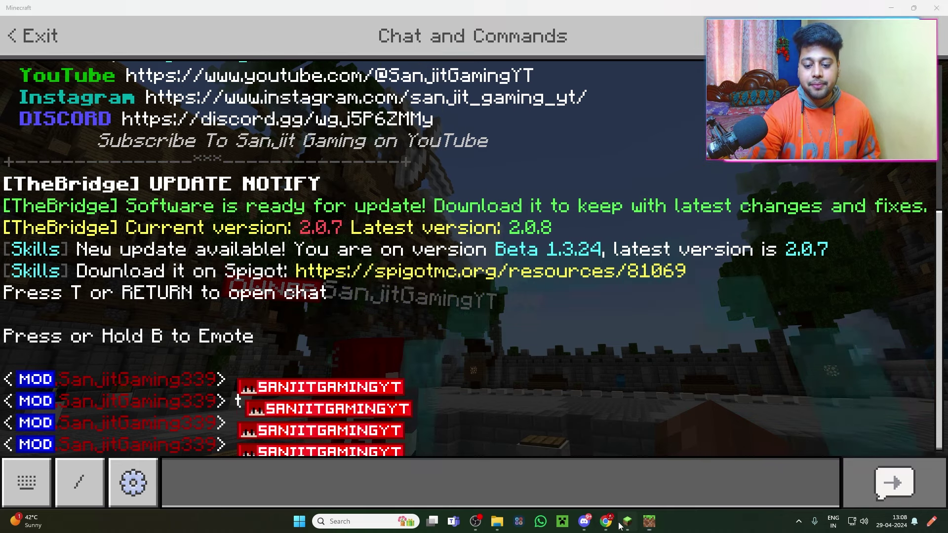
Step: Switch back to Minecraft Java, send the copied custom rank tag once in the server chat, and leave the chat
{"action": "left_click", "coordinate": [627, 521]}
{"action": "left_click", "coordinate": [477, 163]}
{"action": "key", "text": "t"}
{"action": "key", "text": "ctrl+v"}
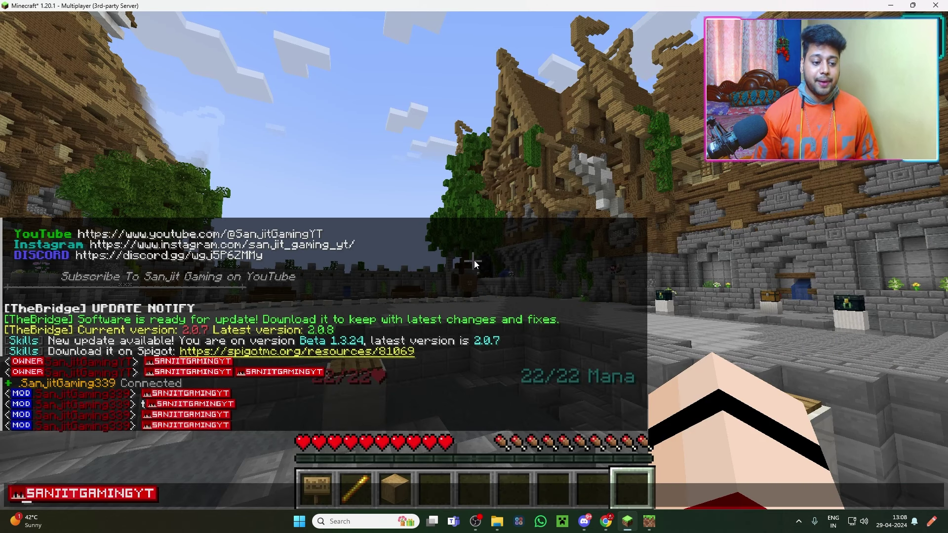
{"action": "key", "text": "Return"}
{"action": "key", "text": "t"}
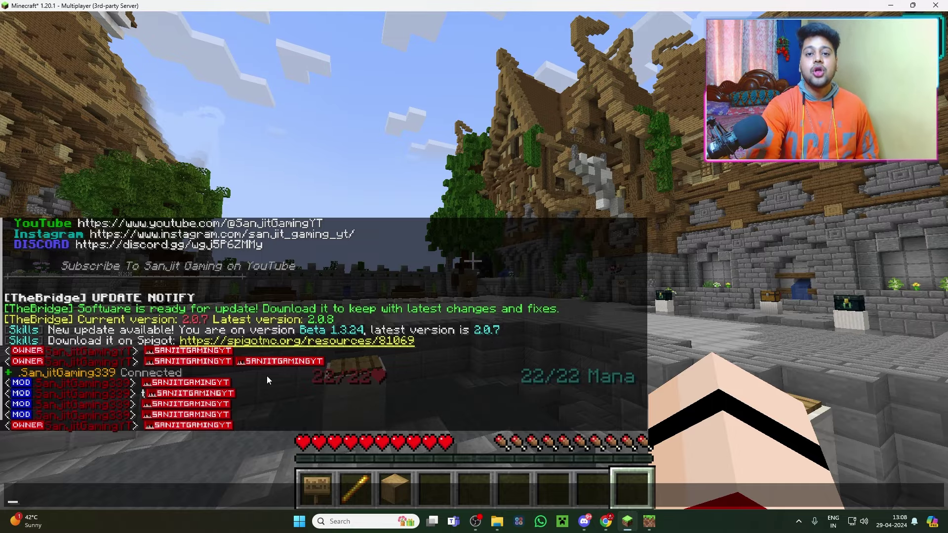
{"action": "key", "text": "Escape"}
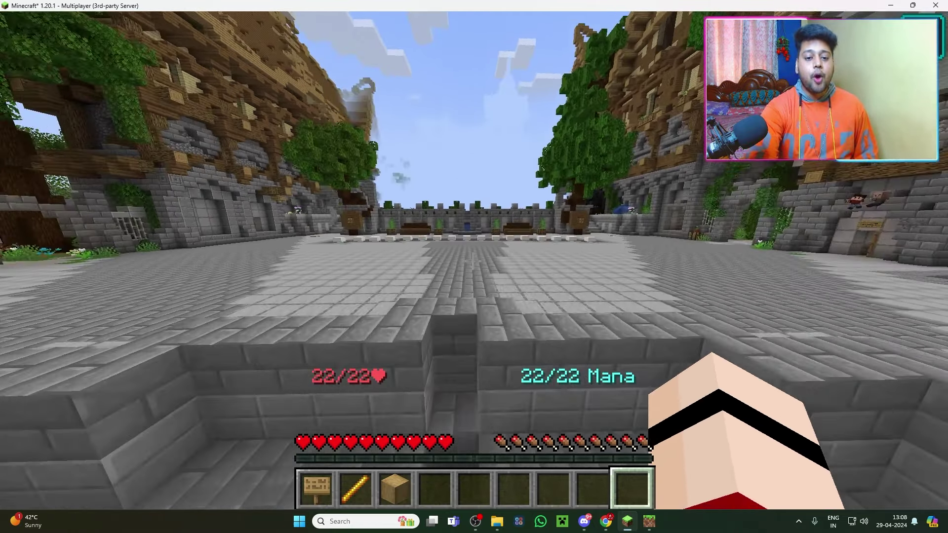
Step: Switch the camera to the front-facing third-person view and walk the character across the stone plaza
{"action": "key", "text": "F5"}
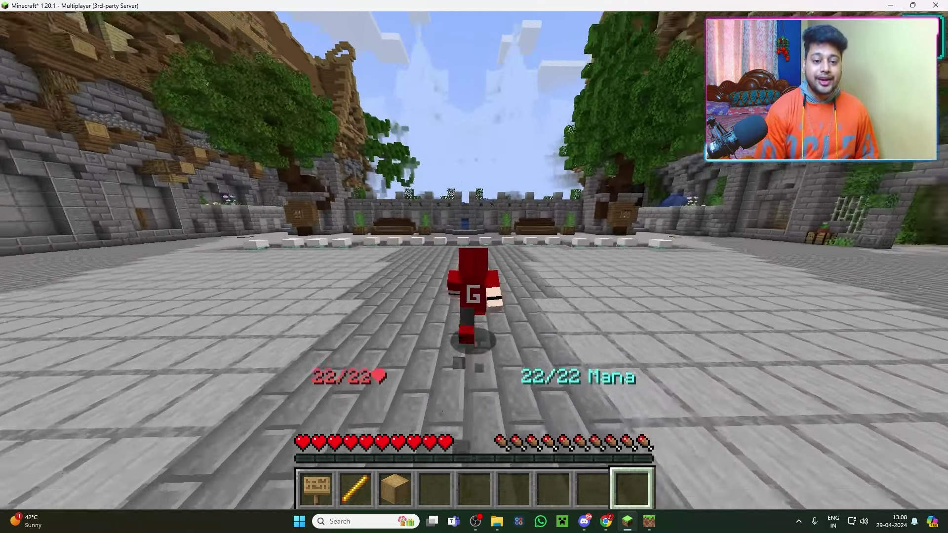
{"action": "key", "text": "F5"}
{"action": "key", "text": "F5"}
{"action": "key", "text": "F5"}
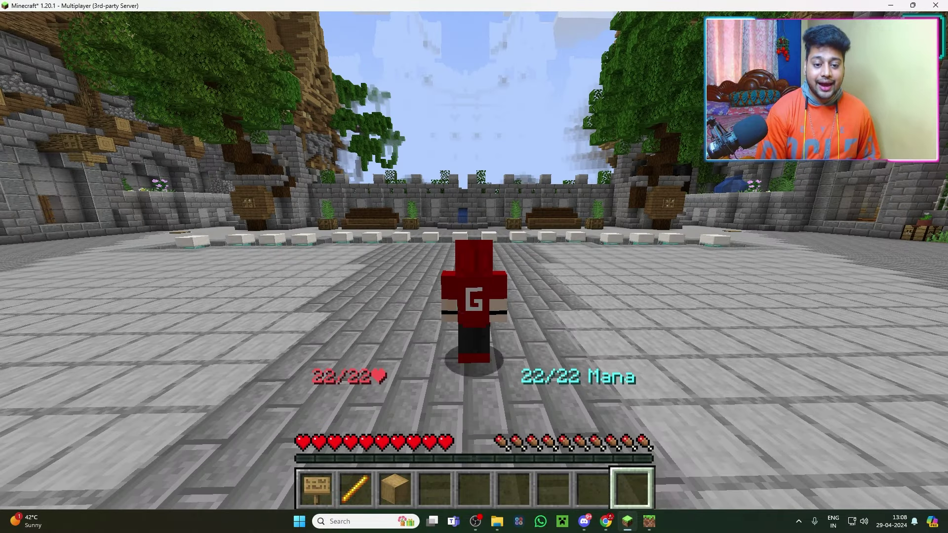
{"action": "key", "text": "F5"}
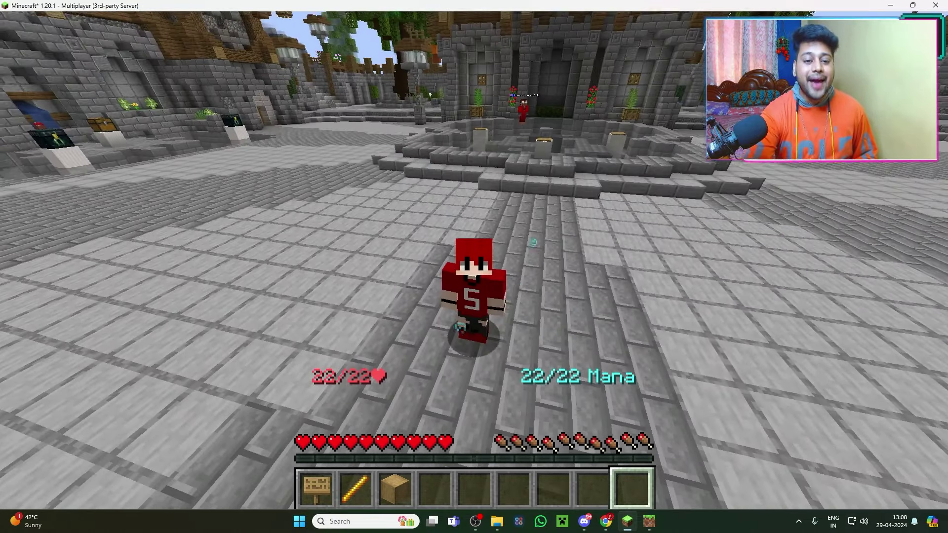
{"action": "key", "text": "w"}
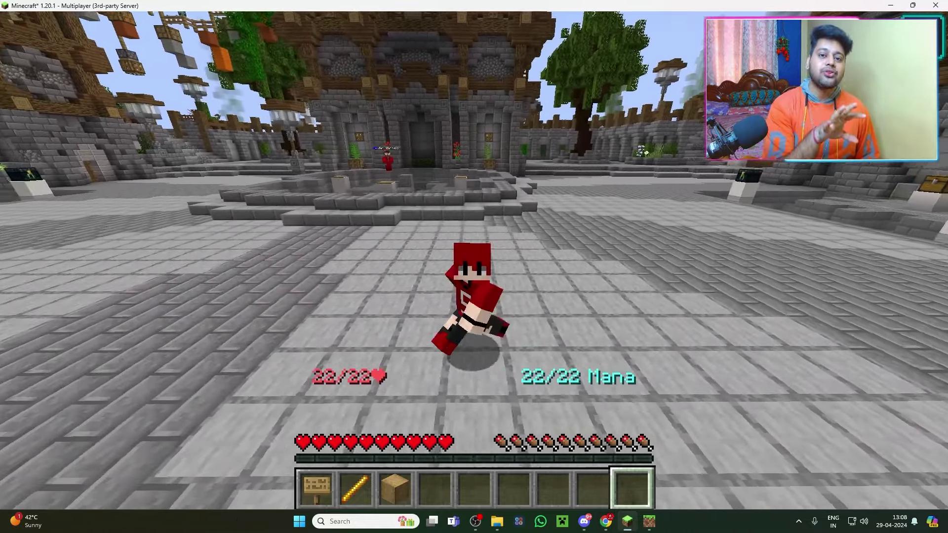
{"action": "key", "text": "w"}
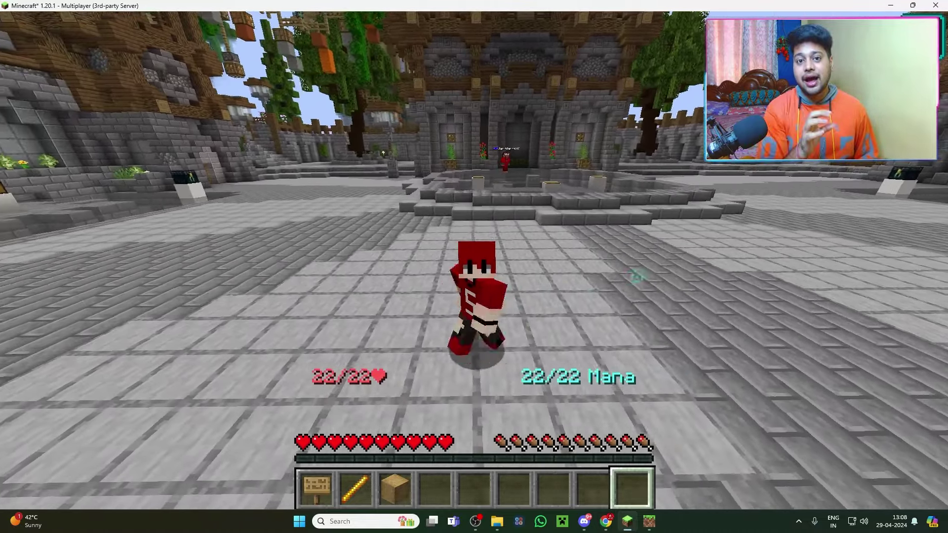